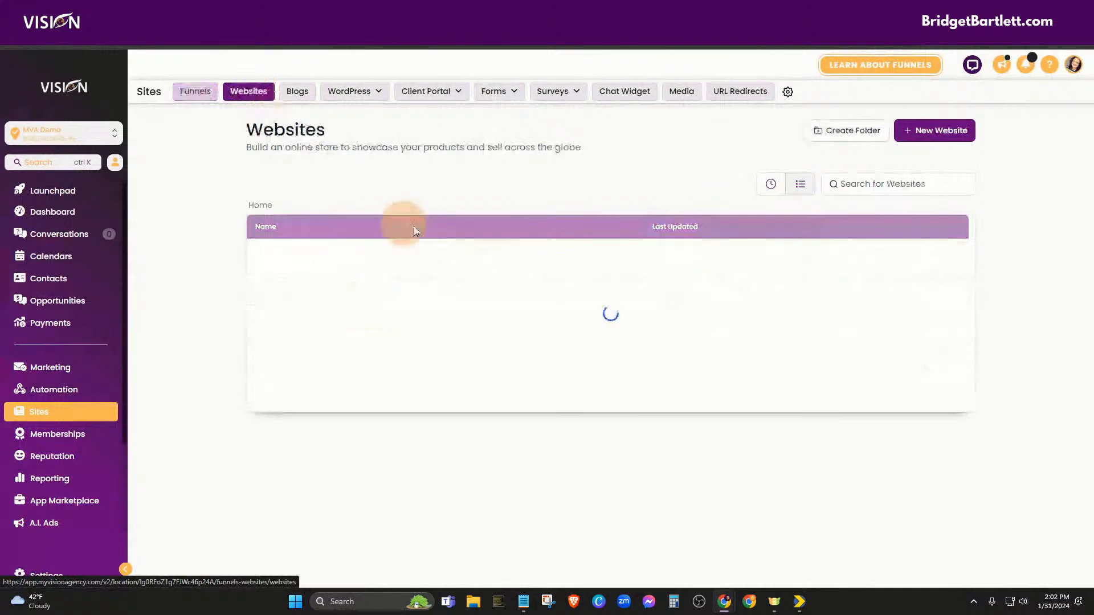
- Preview the Marketing Agency website's home page and examine its consultation request form
left_click(285, 291)
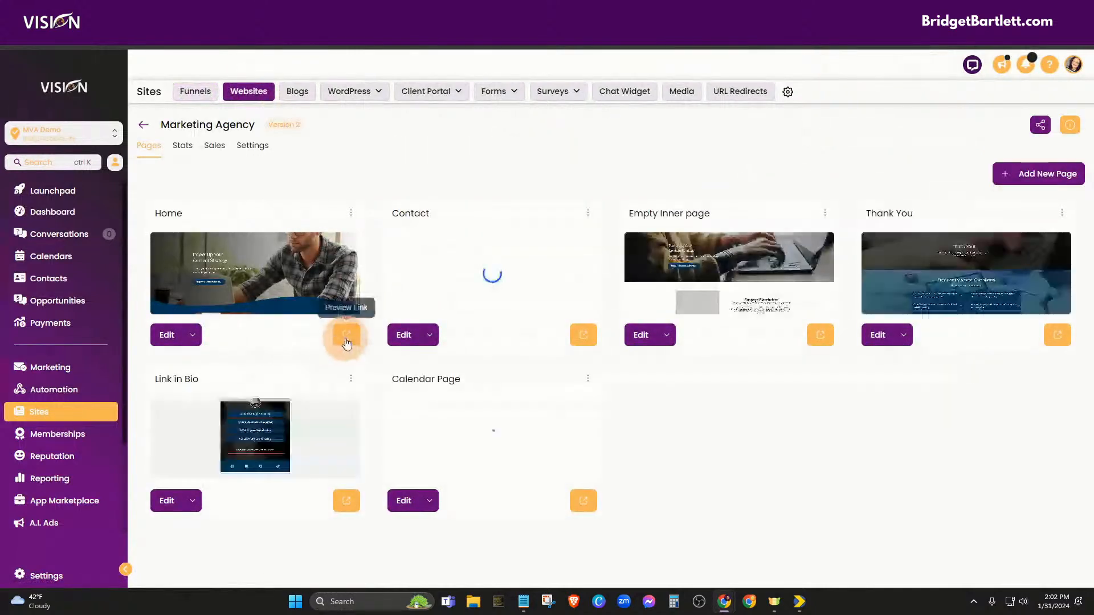
left_click(346, 338)
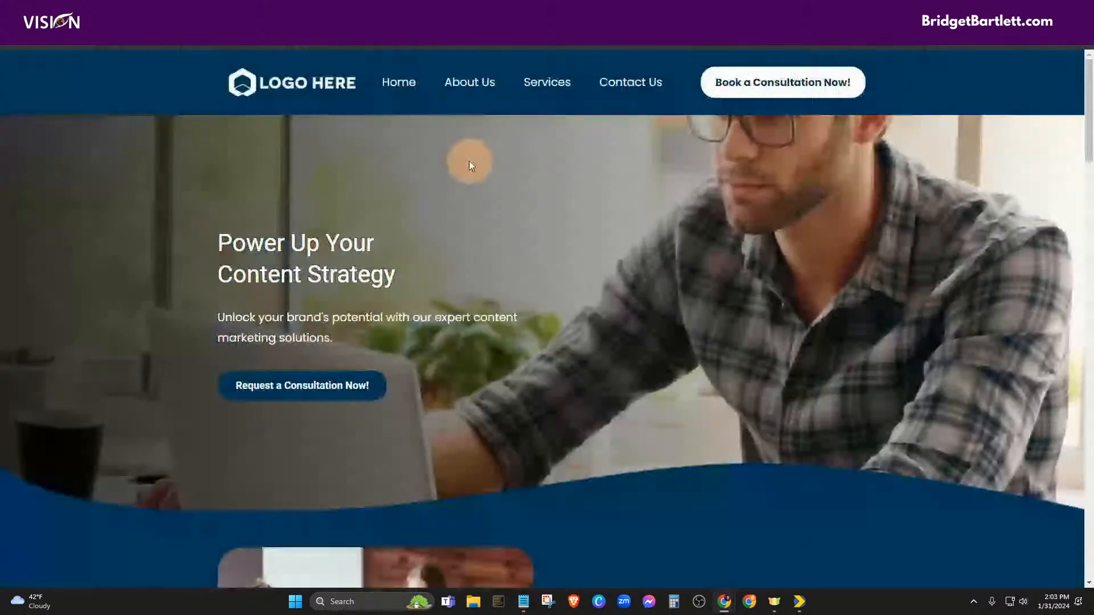
left_click(317, 383)
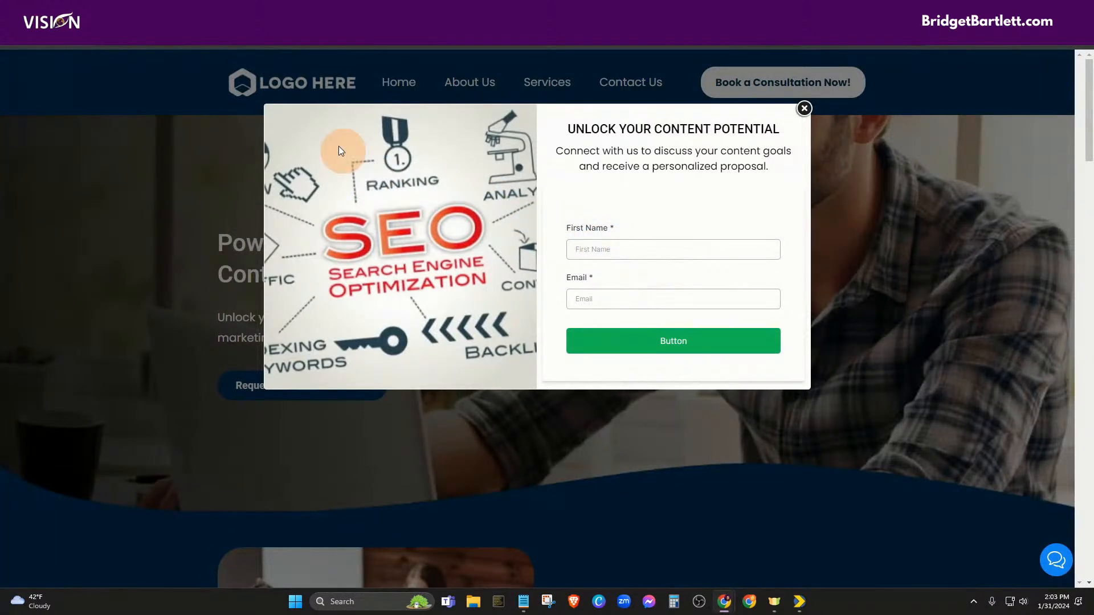
left_click(285, 10)
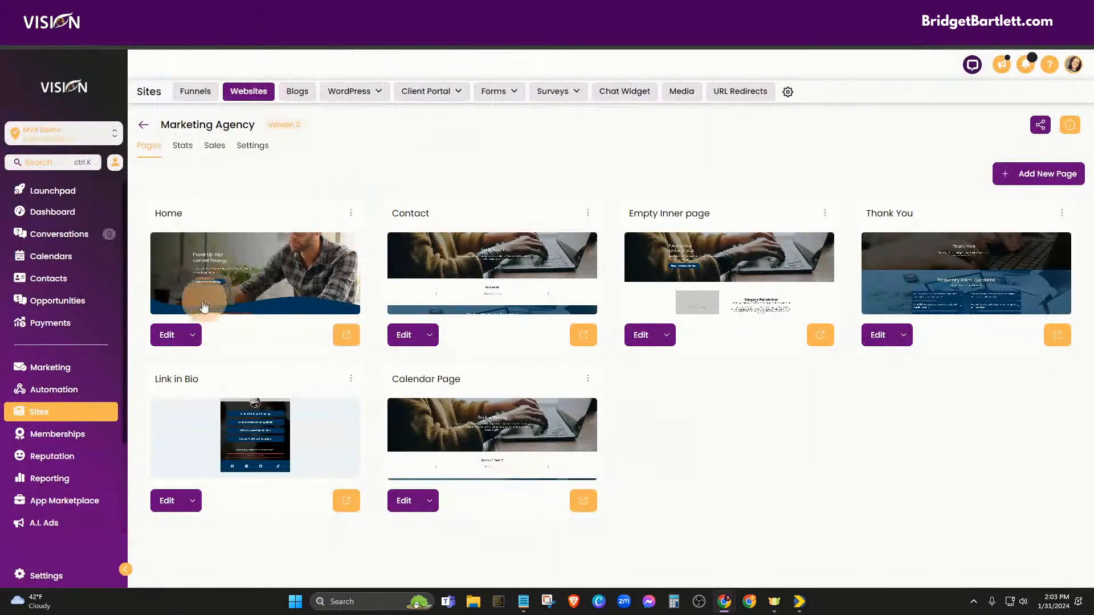
- Create a new blank automation workflow
left_click(69, 392)
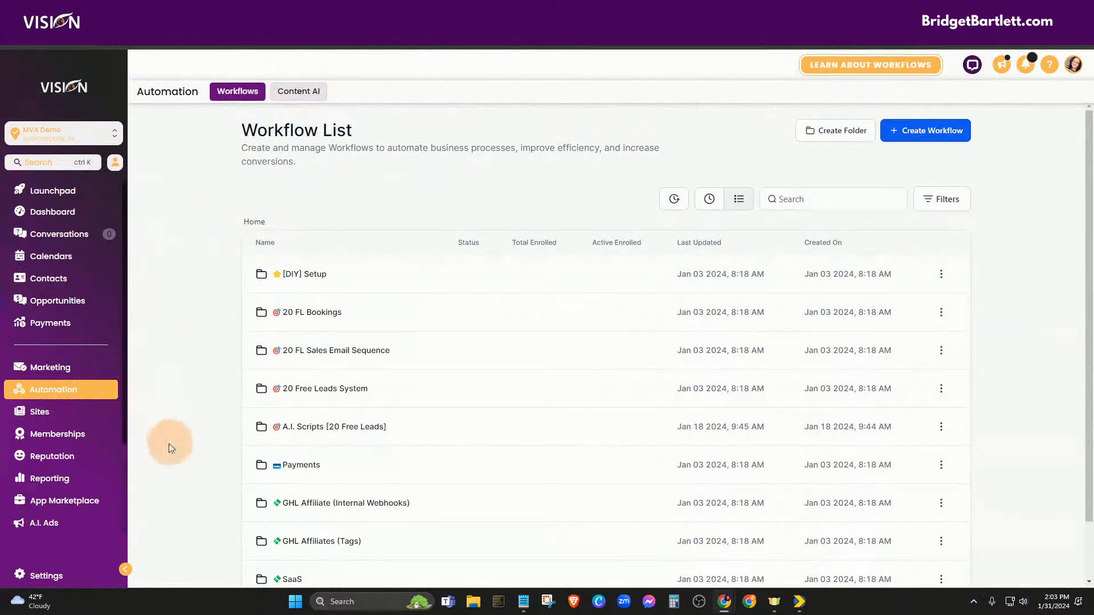
left_click(945, 134)
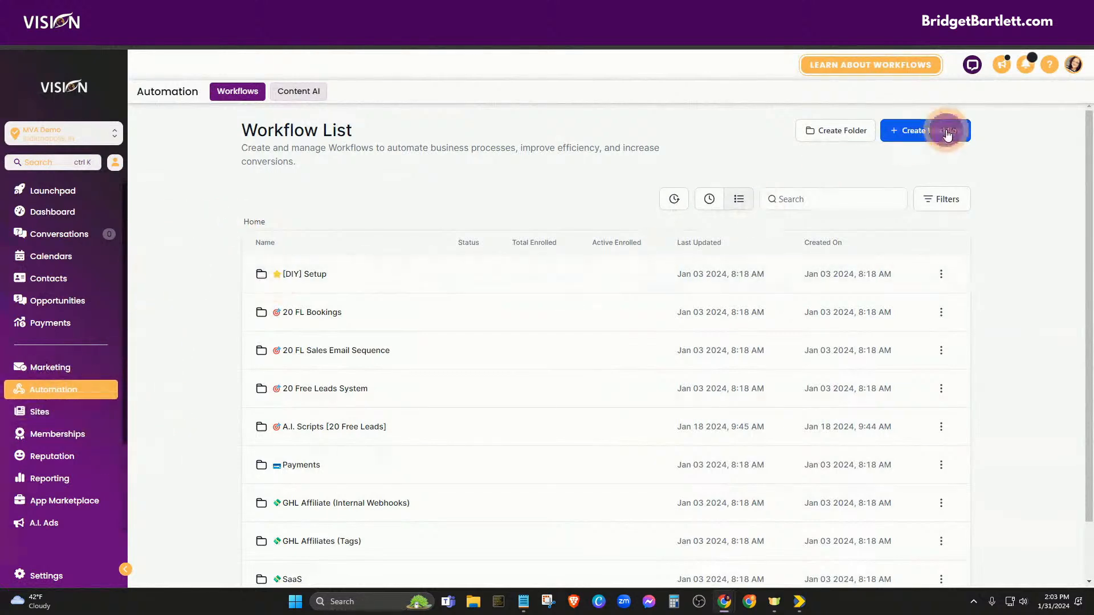
left_click(412, 300)
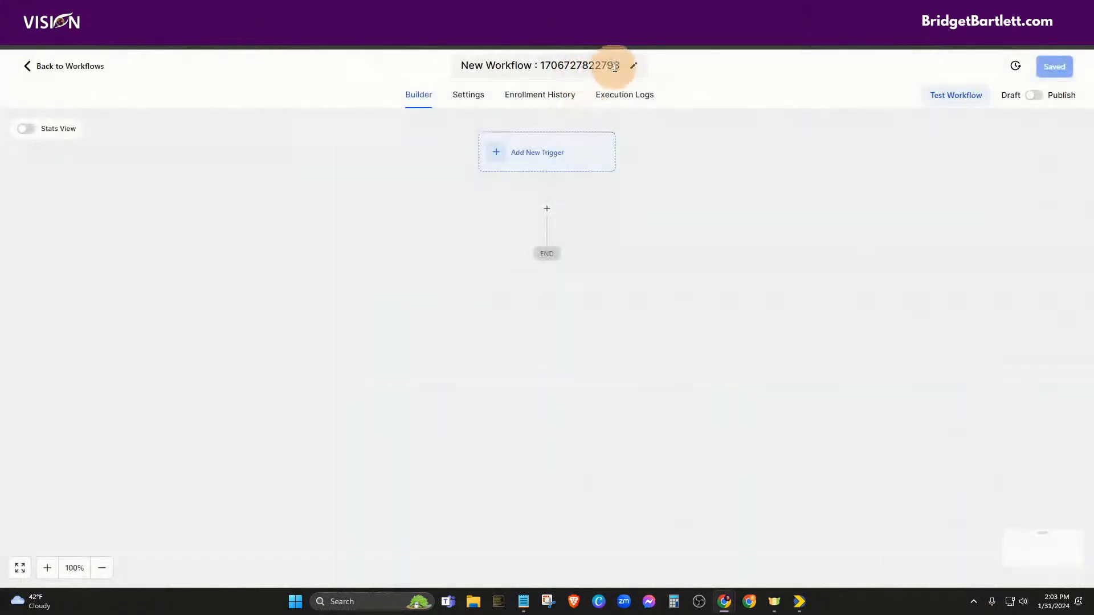
- Rename the workflow as "New Lead"
left_click(618, 66)
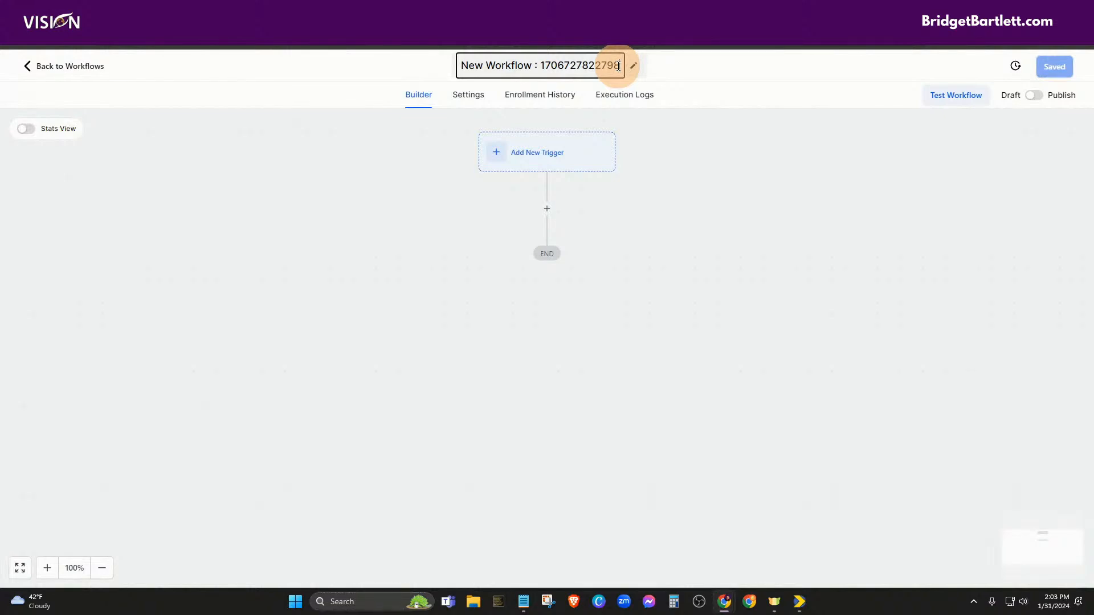
left_click_drag(619, 65, 459, 64)
type("New ")
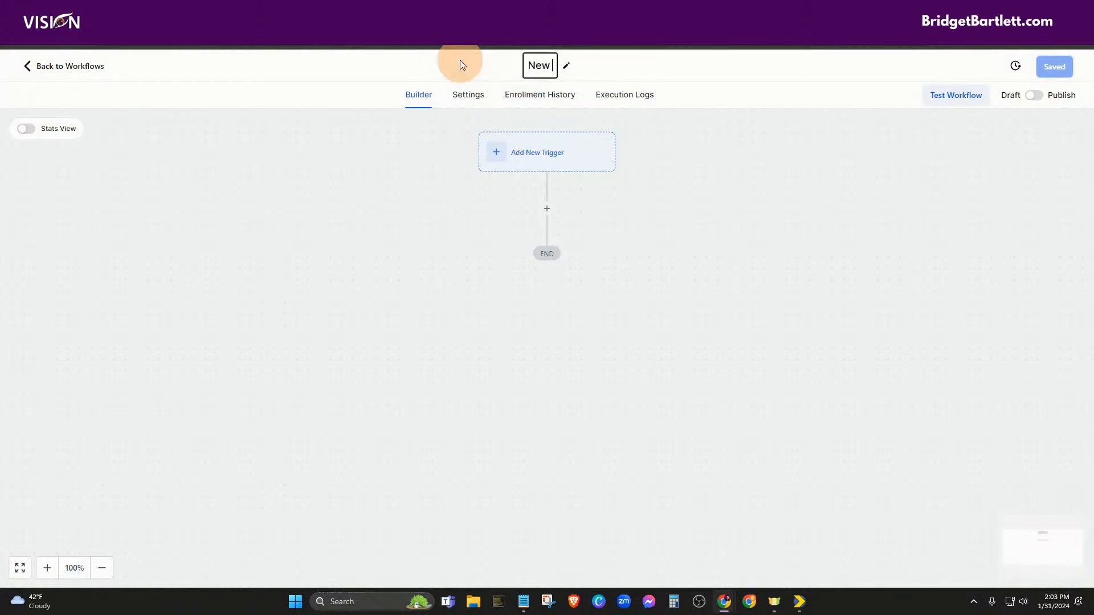
type("Lead")
left_click(645, 77)
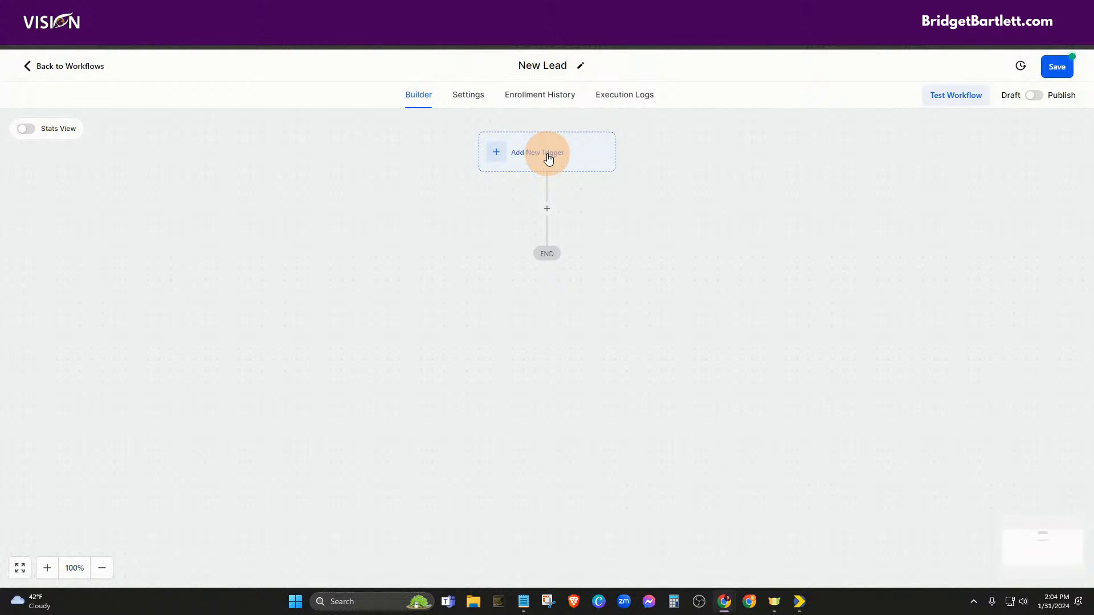
- Find the form-related triggers and choose Form Submitted as the workflow's trigger
left_click(549, 158)
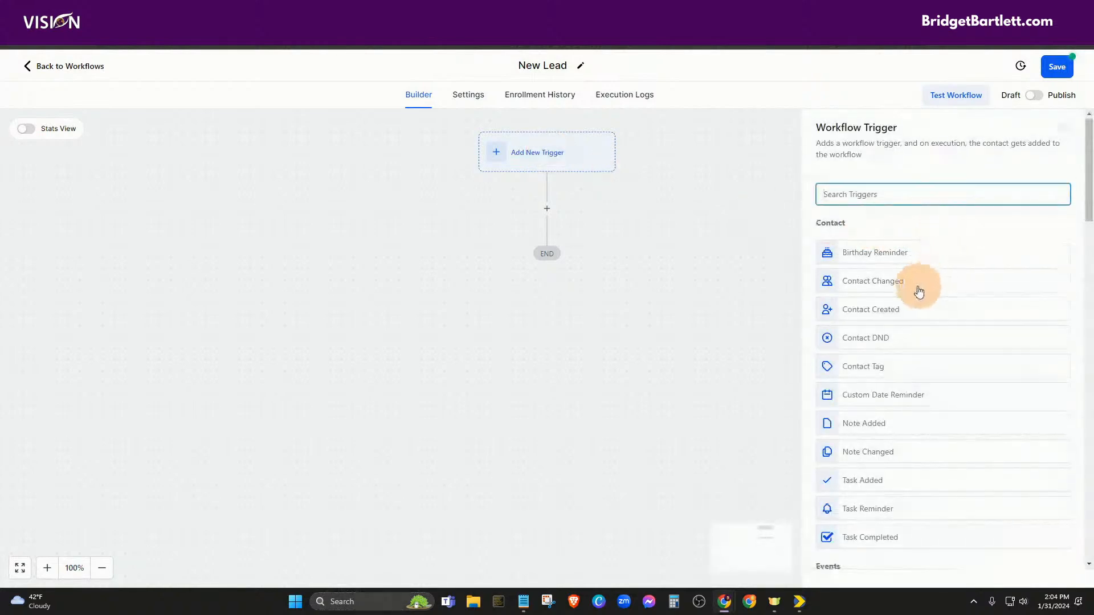
scroll(914, 274, "down", 2)
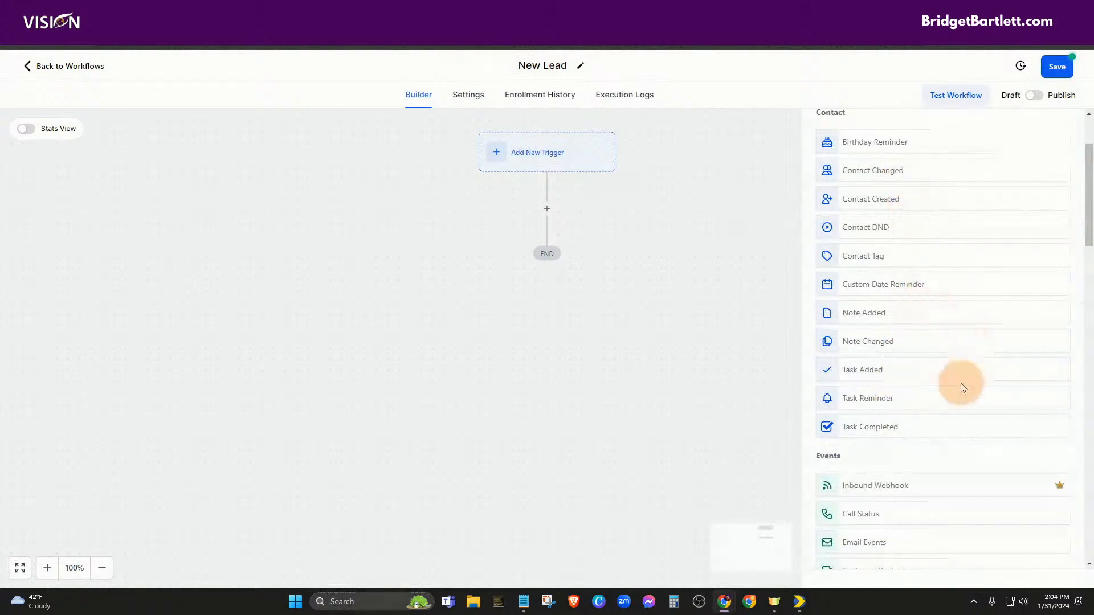
scroll(961, 373, "up", 2)
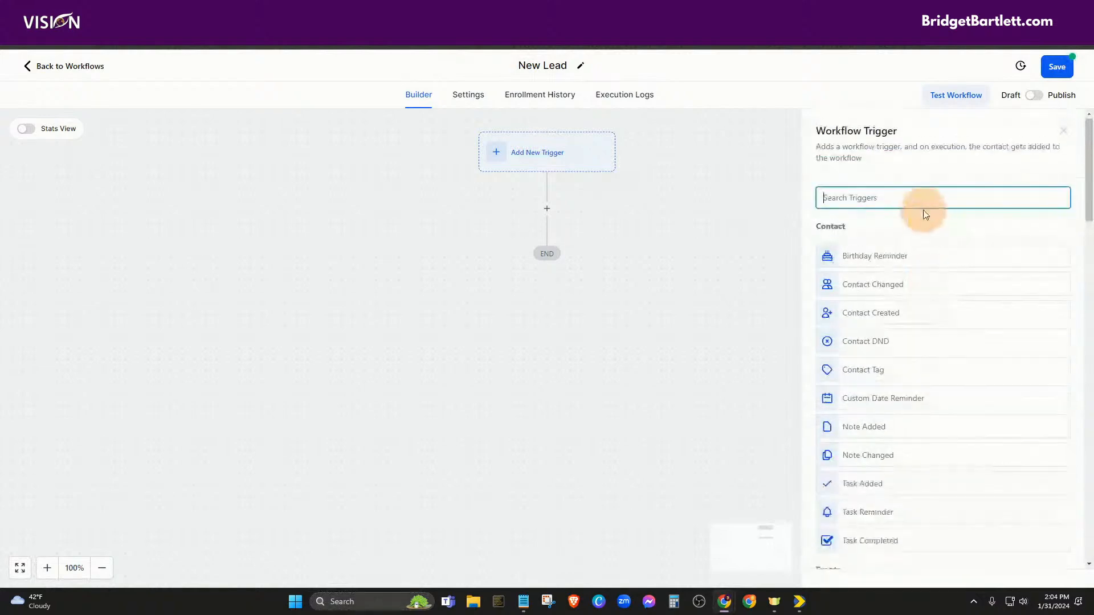
type("form")
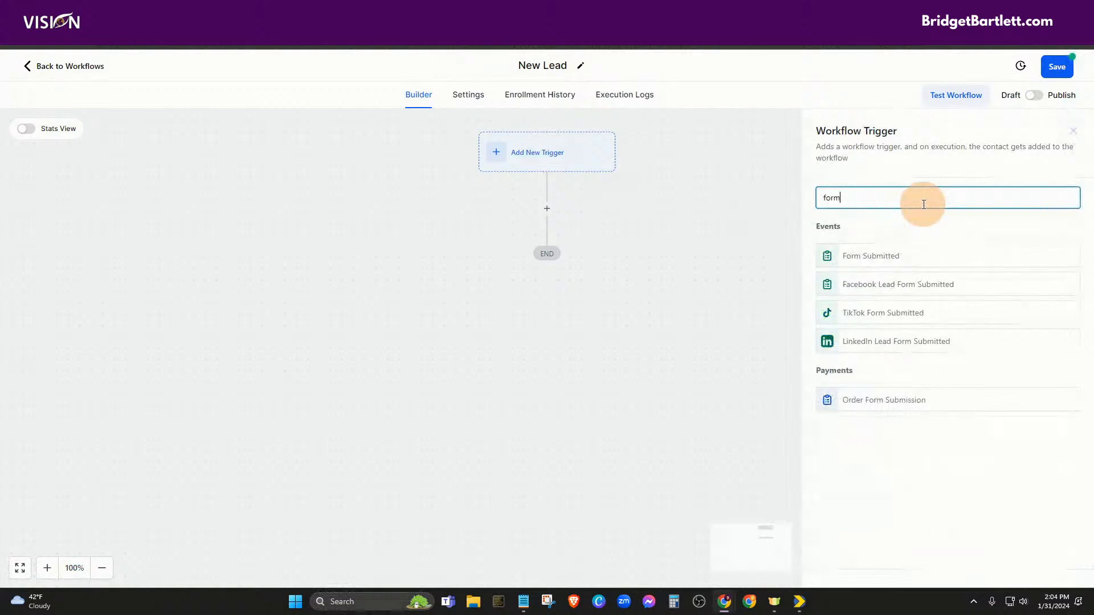
left_click(868, 261)
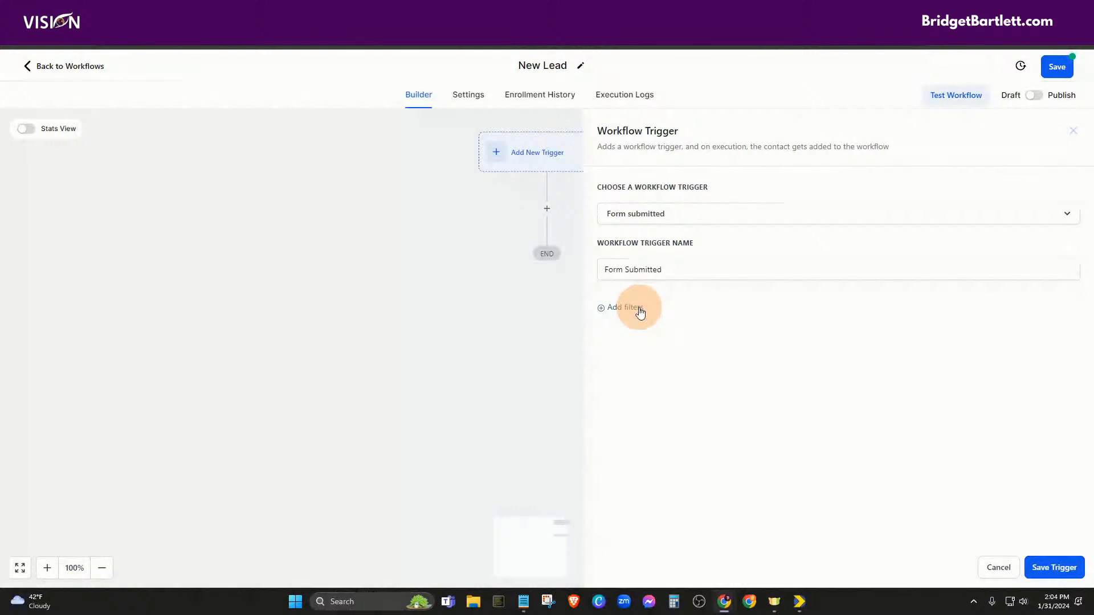
- Filter the Form Submitted trigger so that Form is Basic Form, and save the trigger
left_click(639, 310)
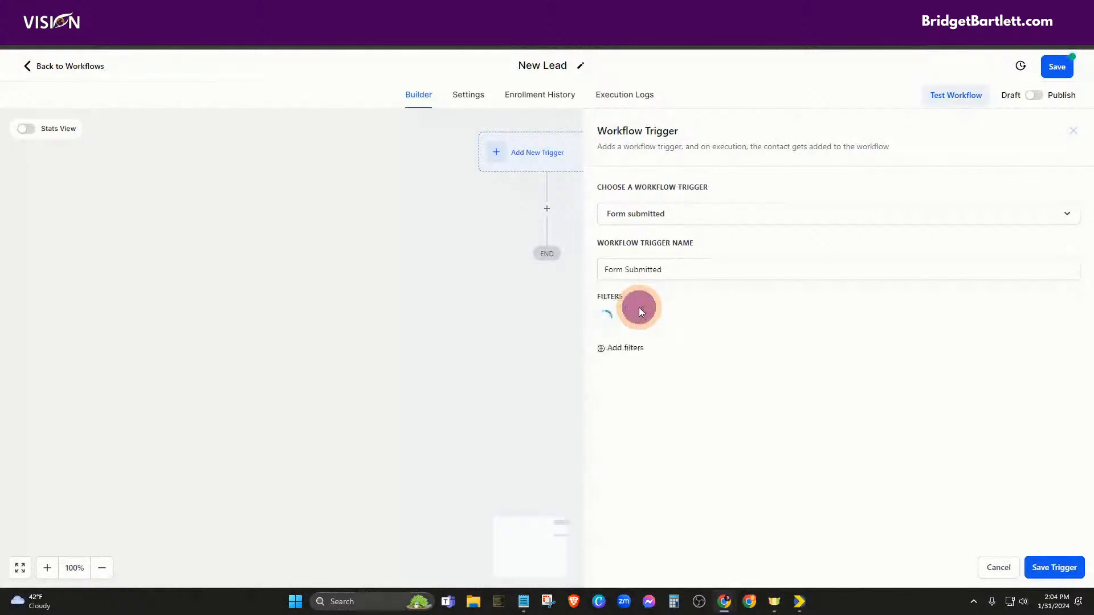
left_click(644, 324)
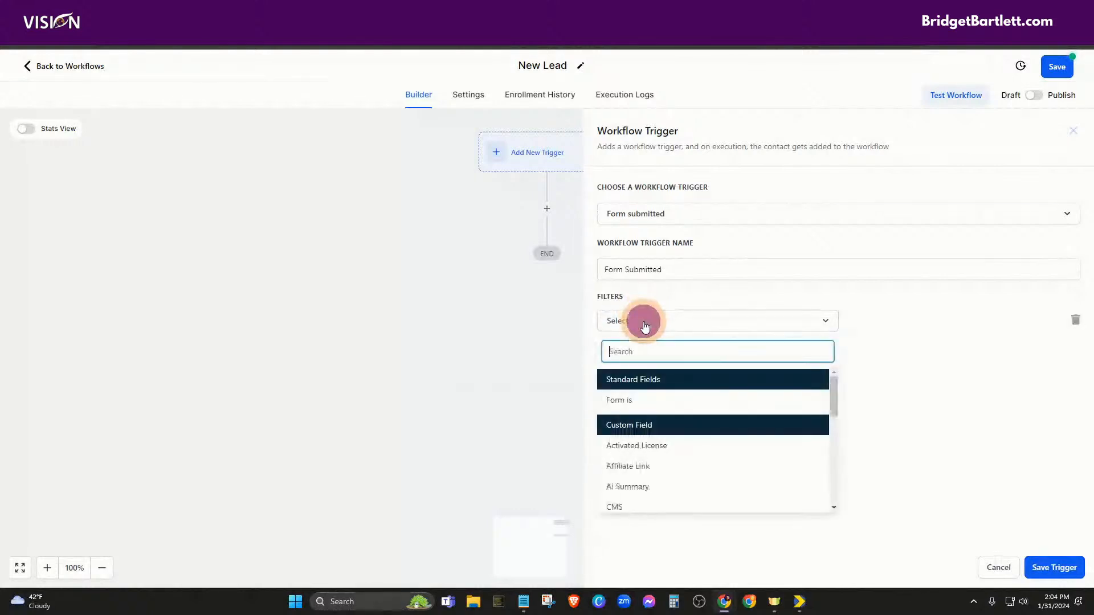
left_click(631, 402)
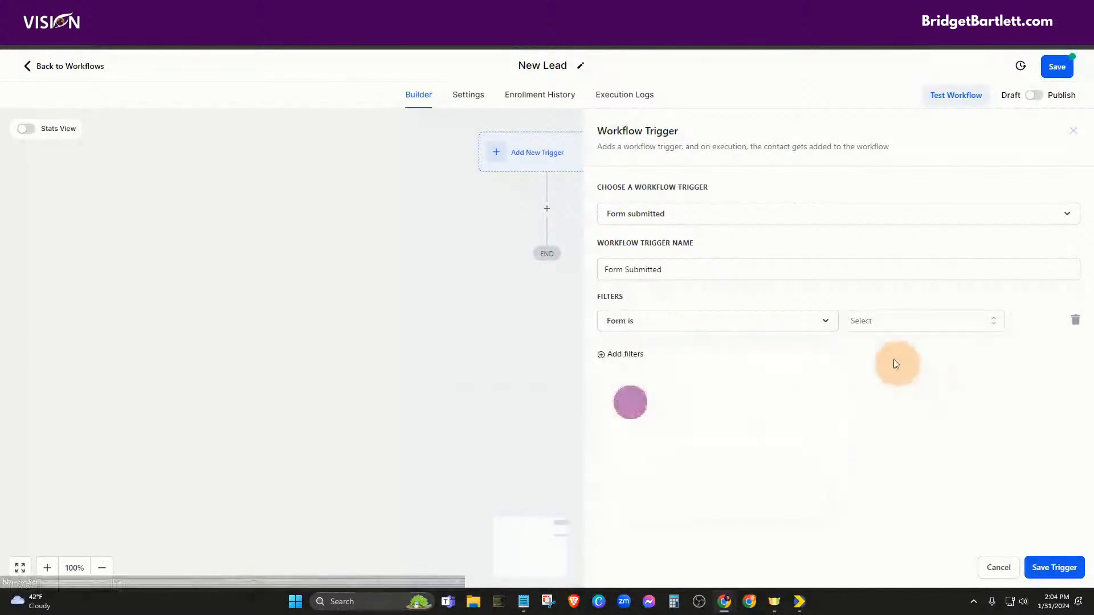
left_click(881, 323)
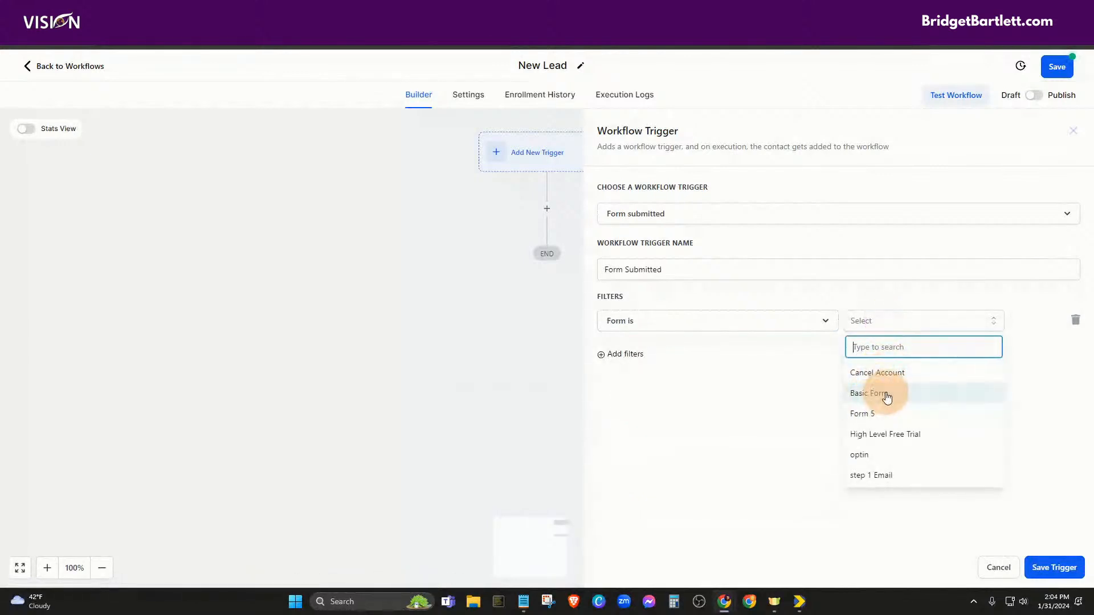
left_click(886, 393)
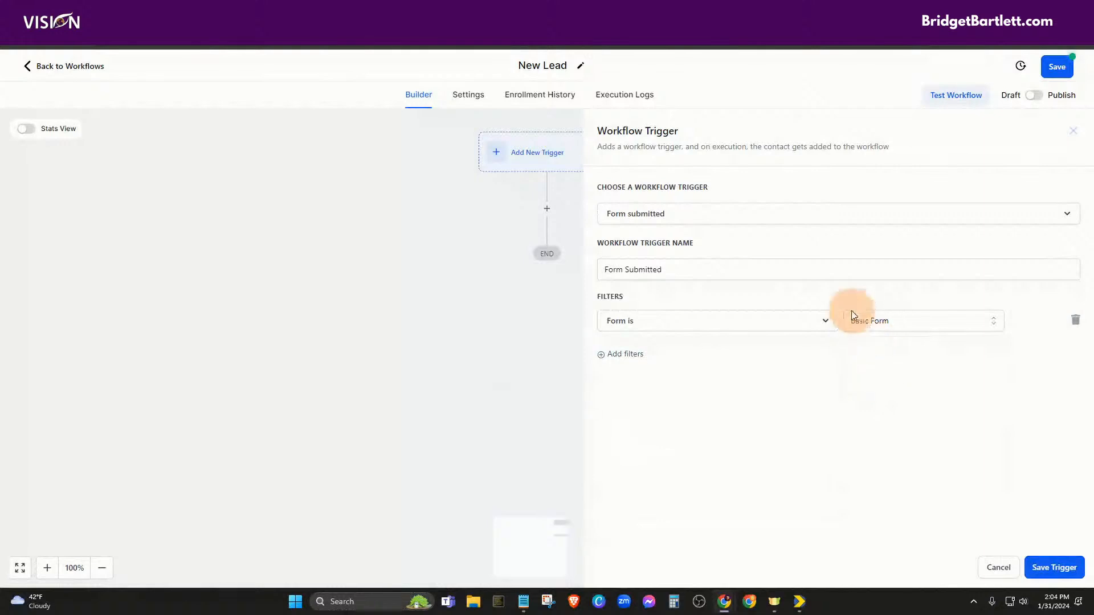
left_click(1053, 567)
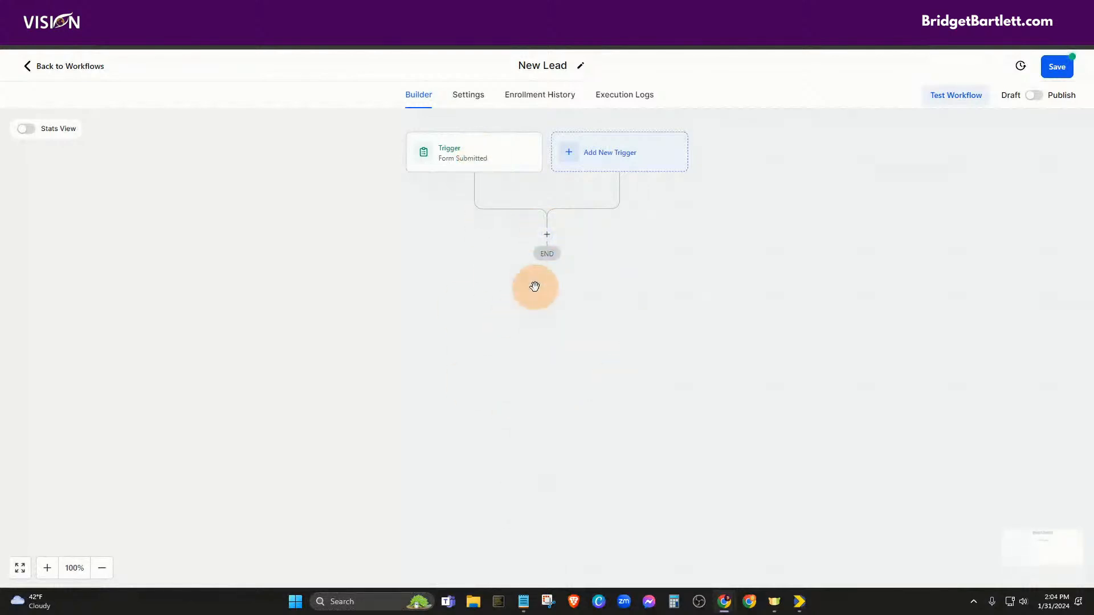
- Choose Add Contact Tag as the first action after the workflow's trigger
left_click(548, 235)
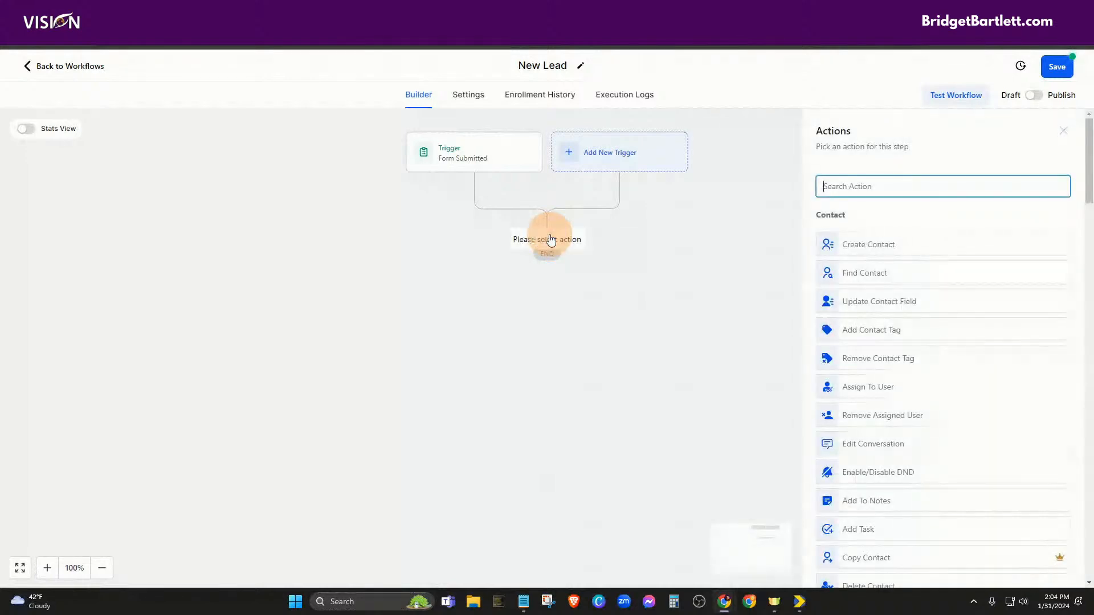
left_click(859, 188)
type("ta")
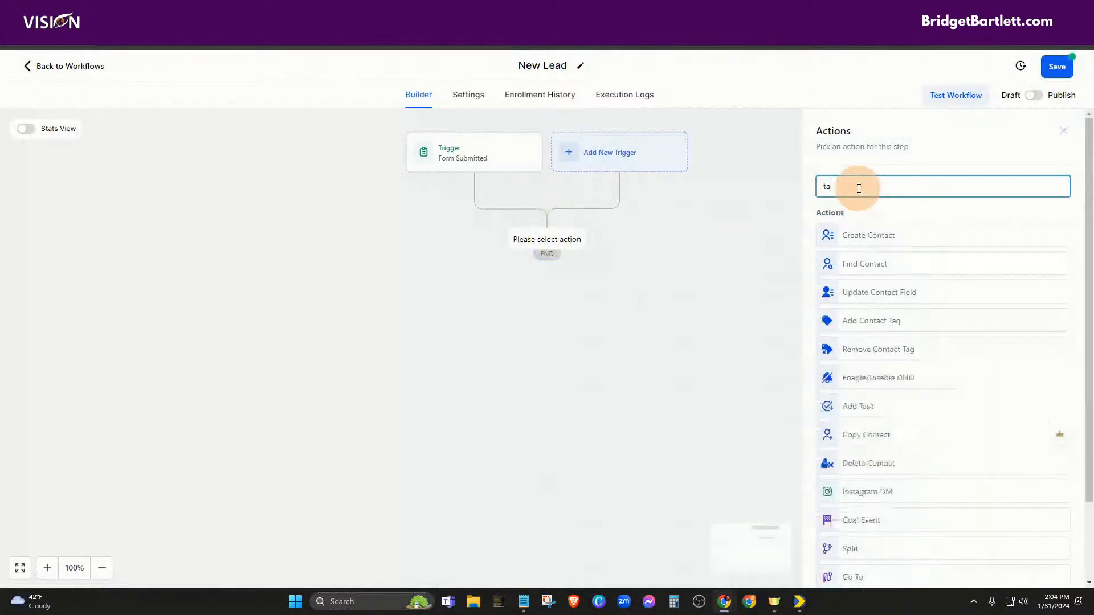
type("g")
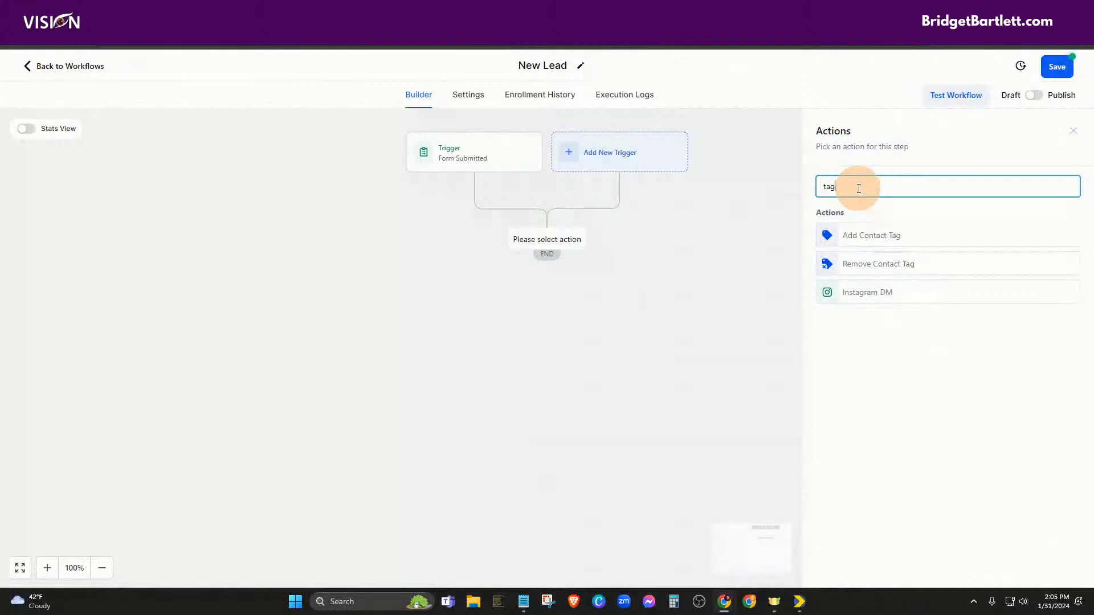
left_click(868, 237)
- Create the new tag "website lead" for the tag action and save the action
left_click(841, 260)
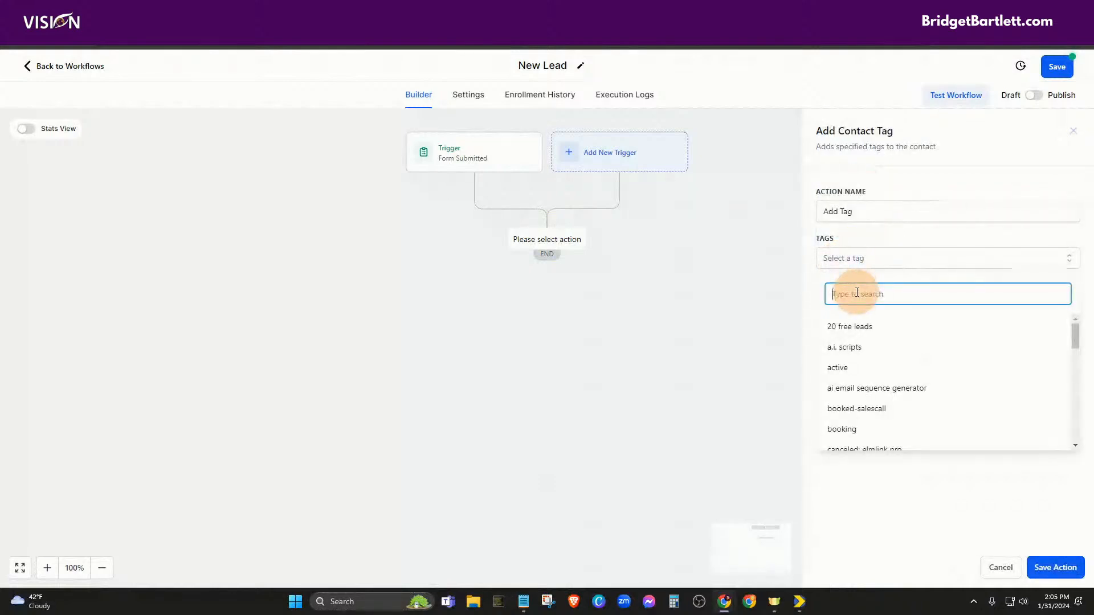
type("webs")
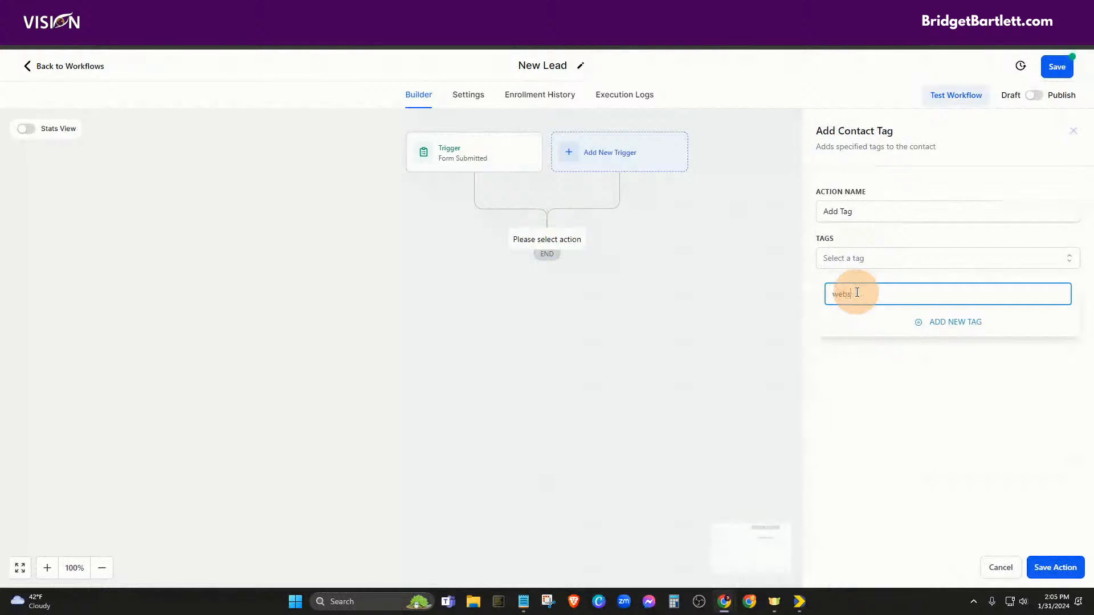
type("ite lead")
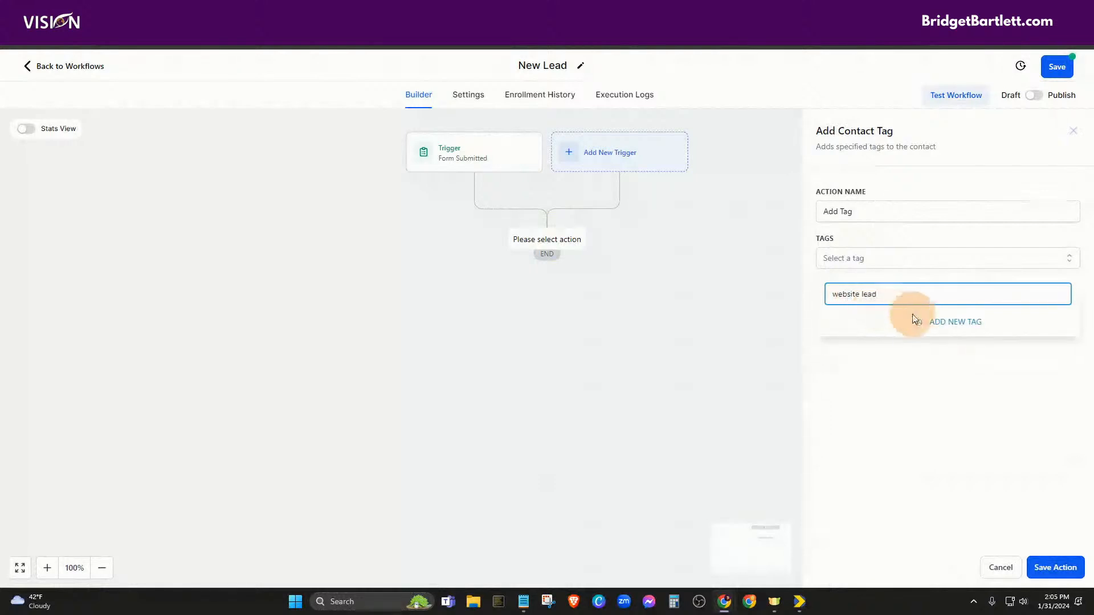
left_click(948, 321)
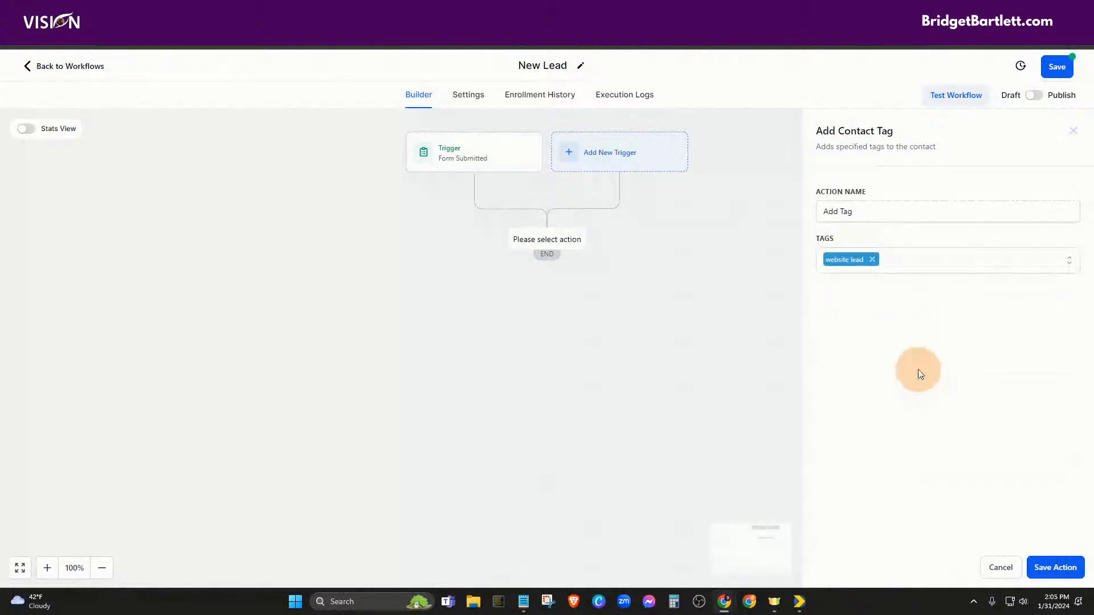
left_click(1052, 566)
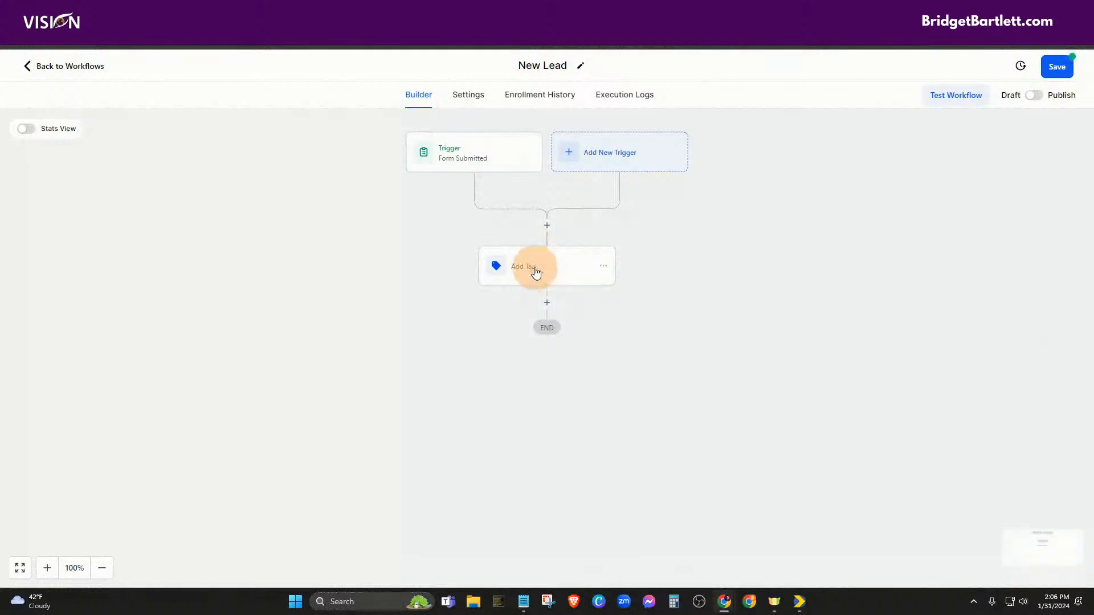
- Insert an Add To Notes action after the tag action with the note "This lead filled out the form on the website"
left_click(546, 308)
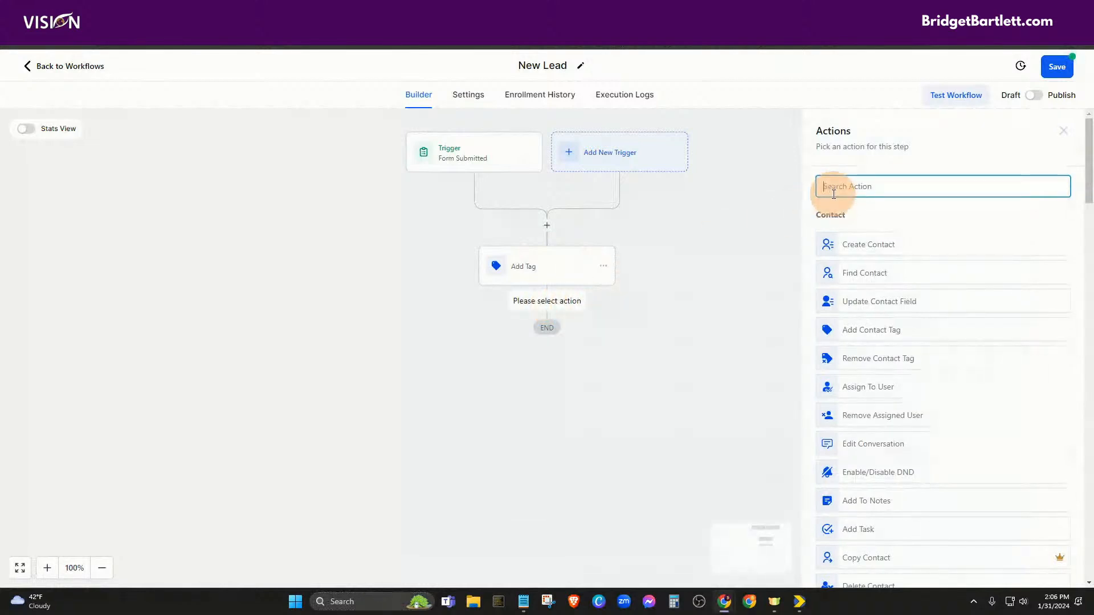
type("note")
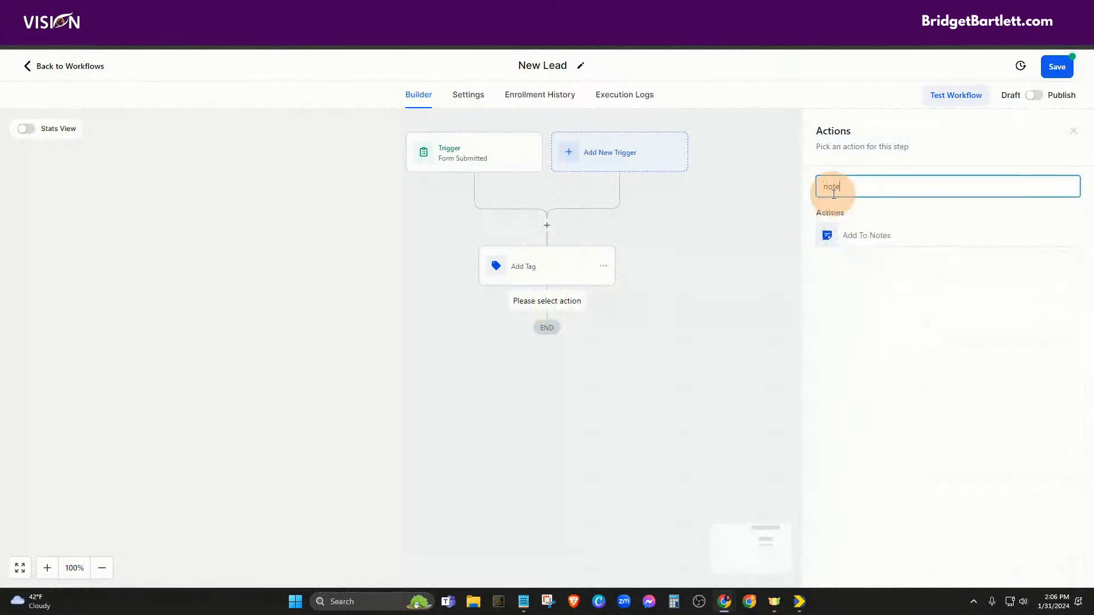
left_click(855, 236)
left_click(864, 299)
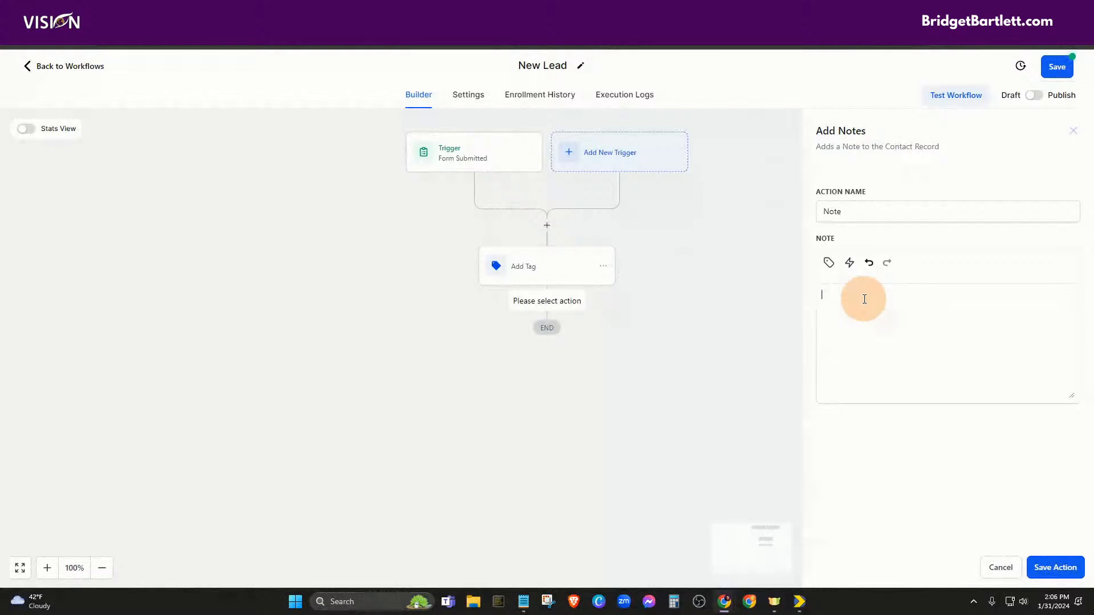
type("This lead ")
type("filled")
type("ut the form on")
type(" the website")
- Examine the Contact and Custom Values merge fields available for the note text
left_click(829, 264)
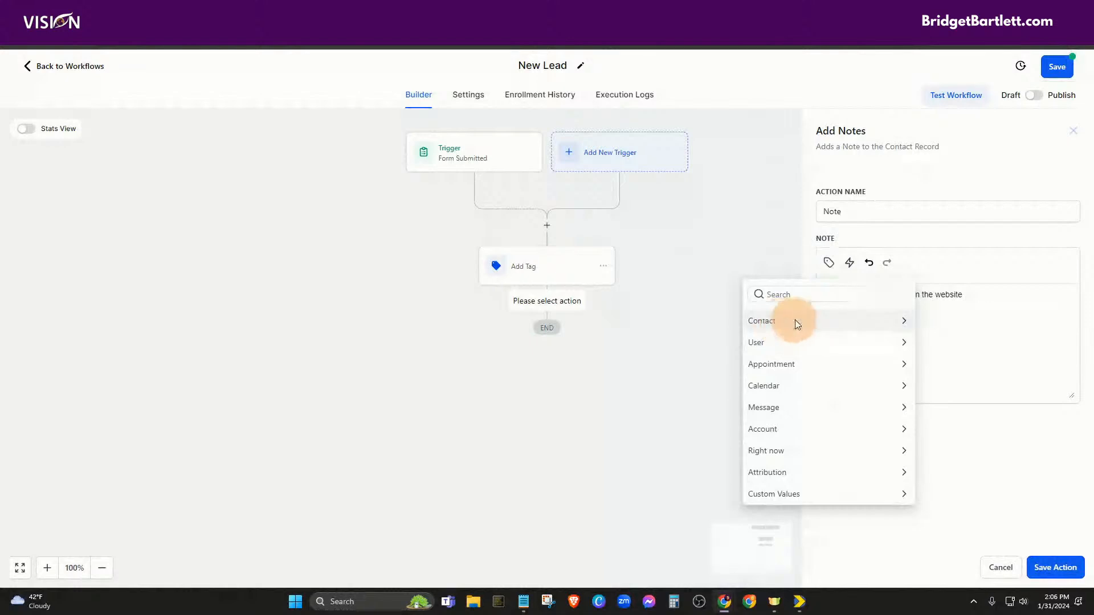
left_click(816, 320)
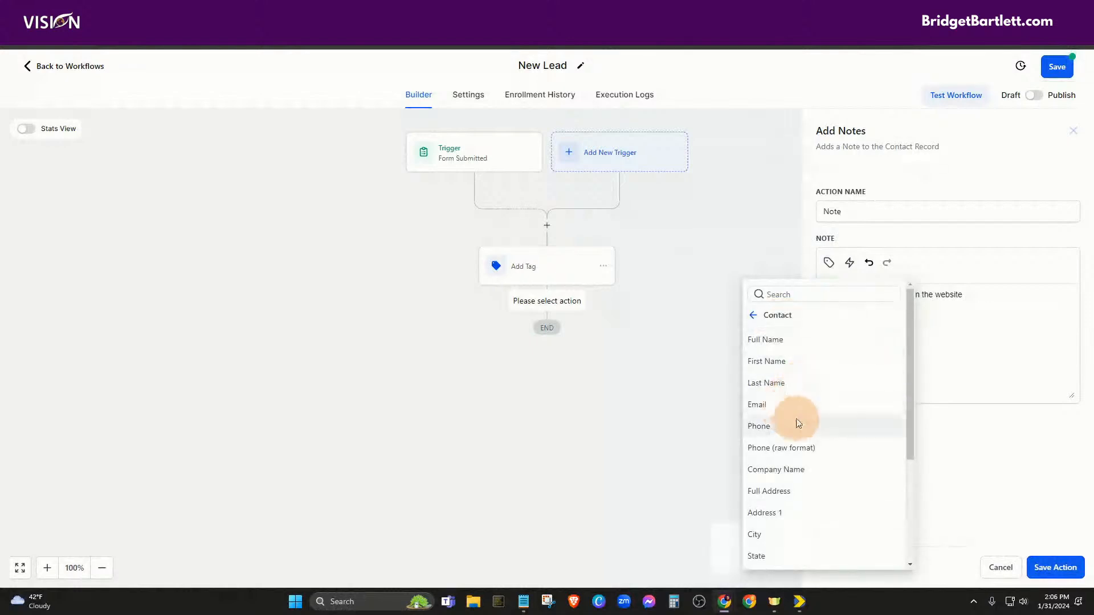
left_click(754, 316)
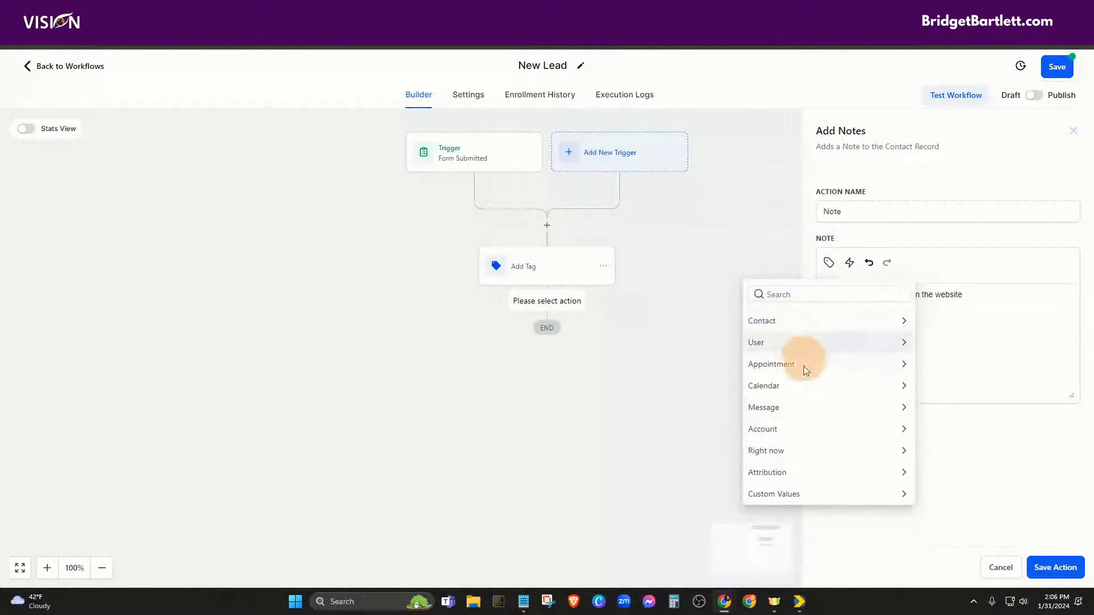
left_click(804, 493)
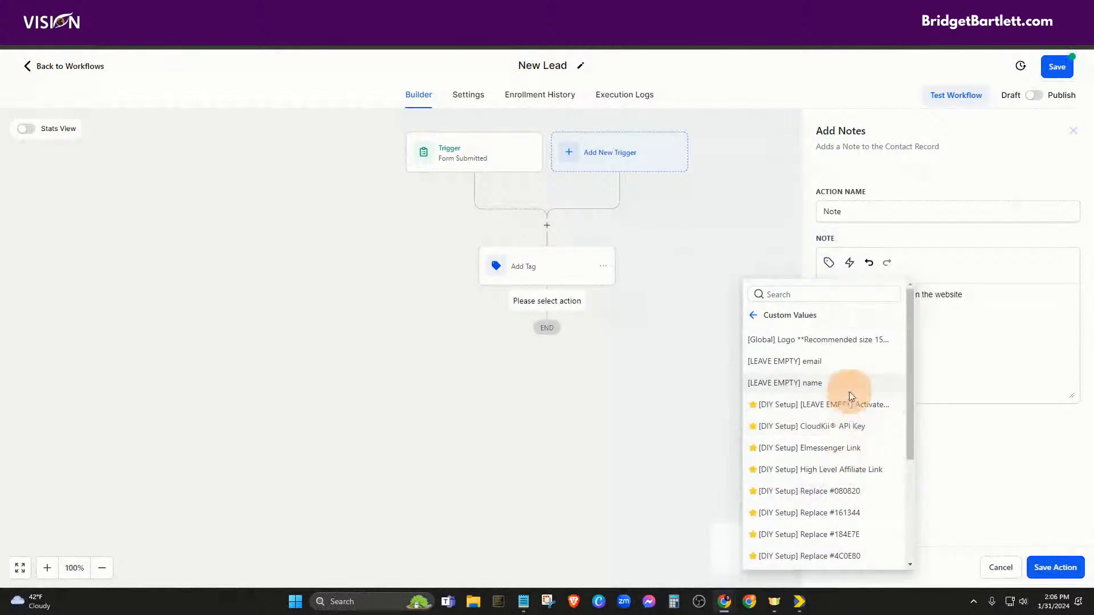
scroll(853, 490, "down", 1)
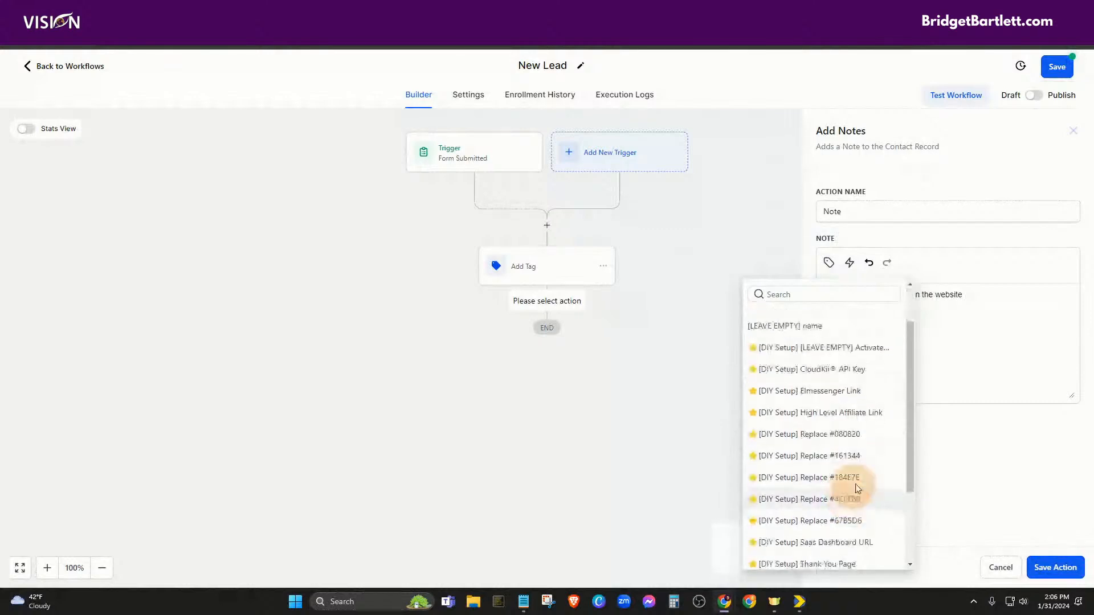
left_click(986, 299)
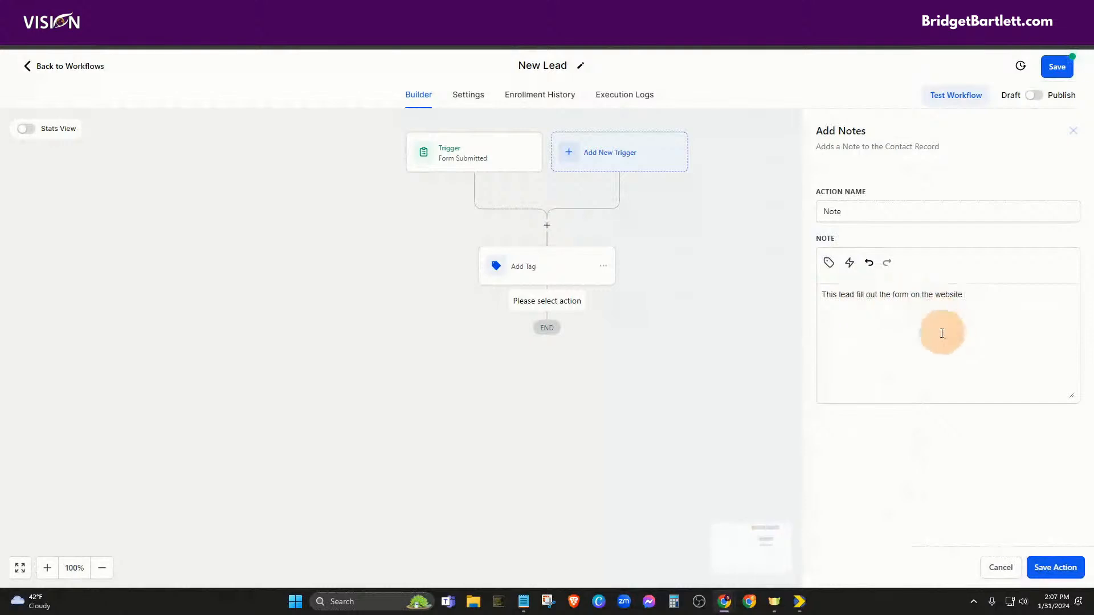
- Correct "fill" to "filled" in the note text and save the note action
left_click(865, 294)
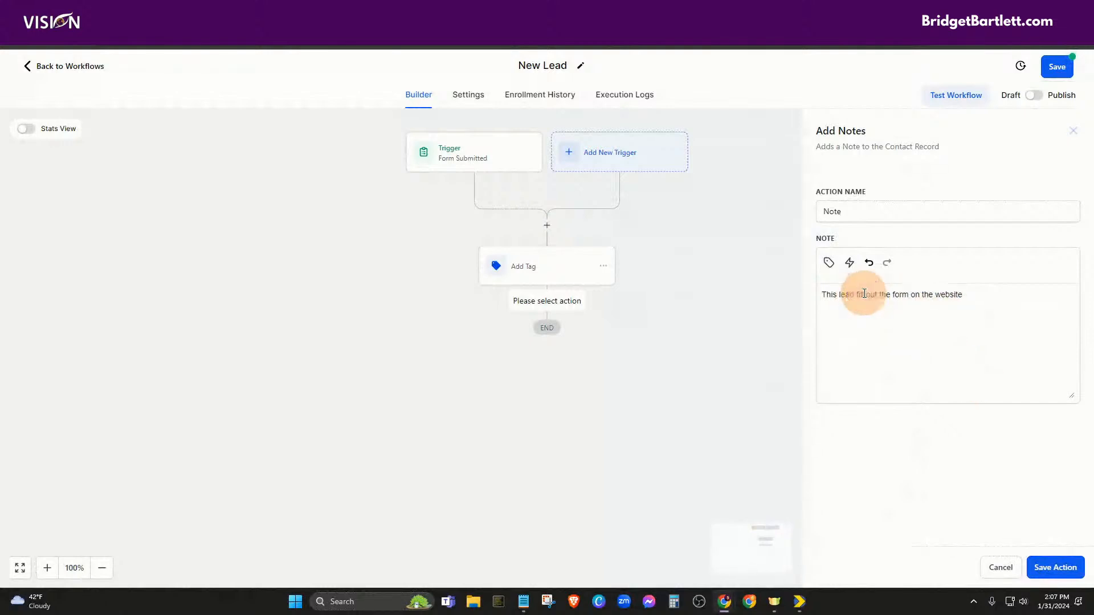
type("ed")
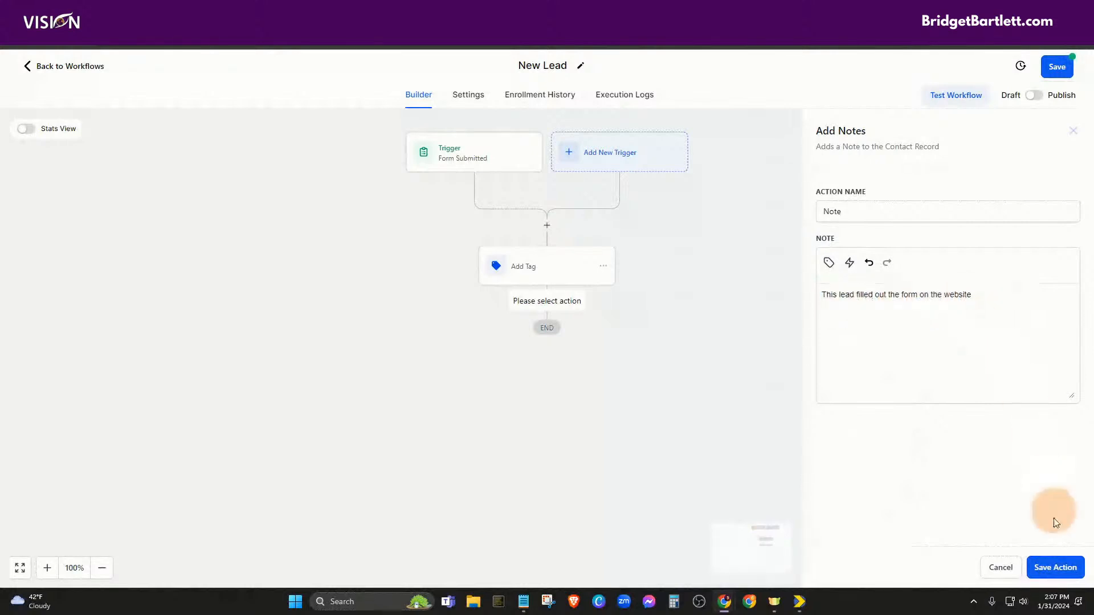
left_click(1049, 565)
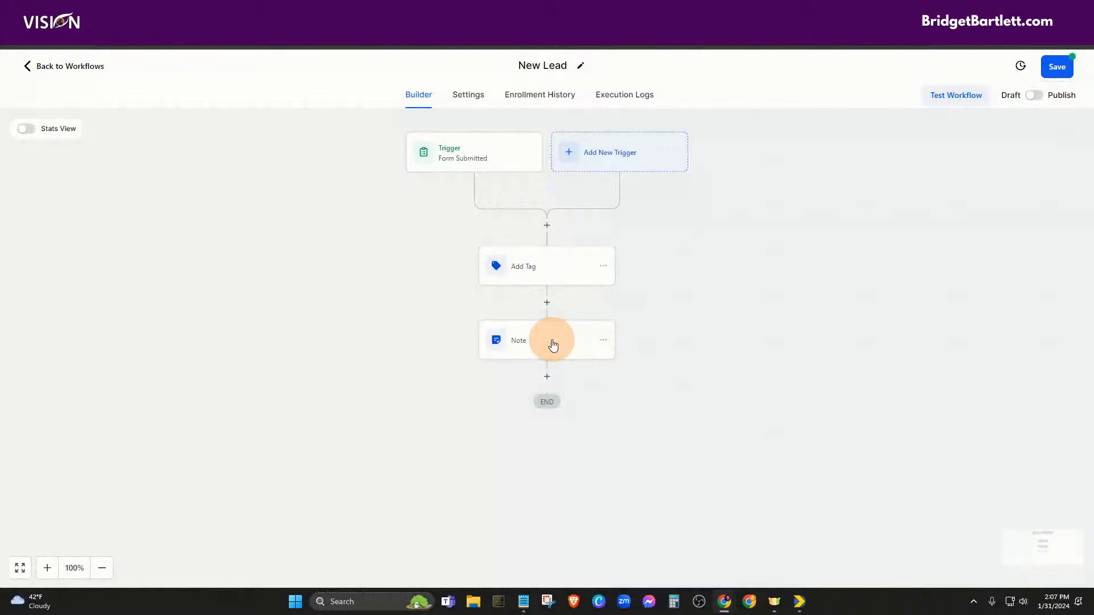
- Insert a Send Internal Notification action after the Note action with Email as the notification type
left_click(546, 379)
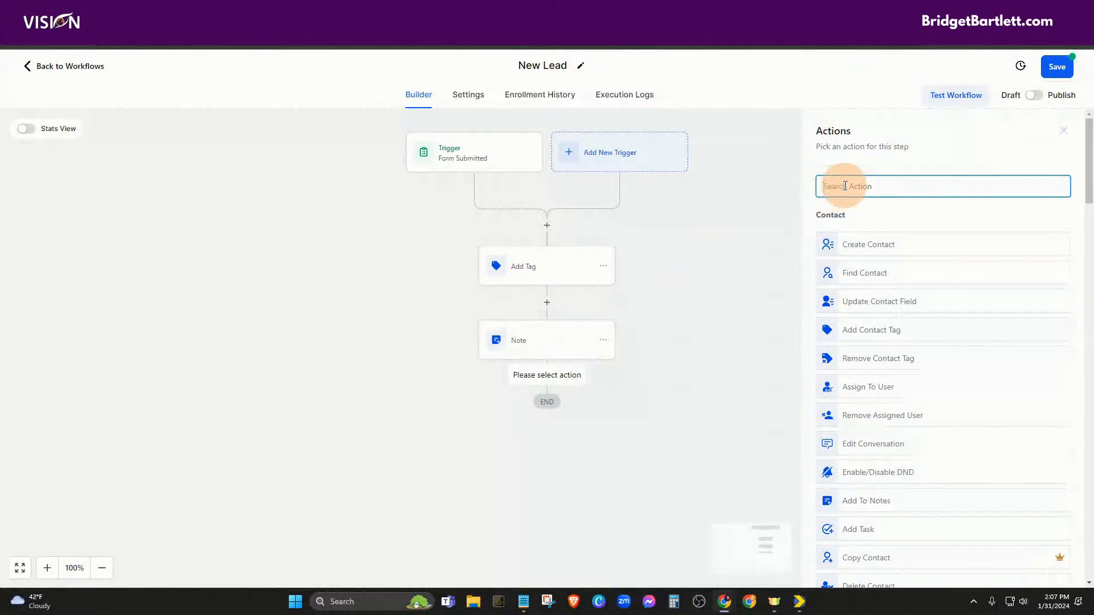
type("inter")
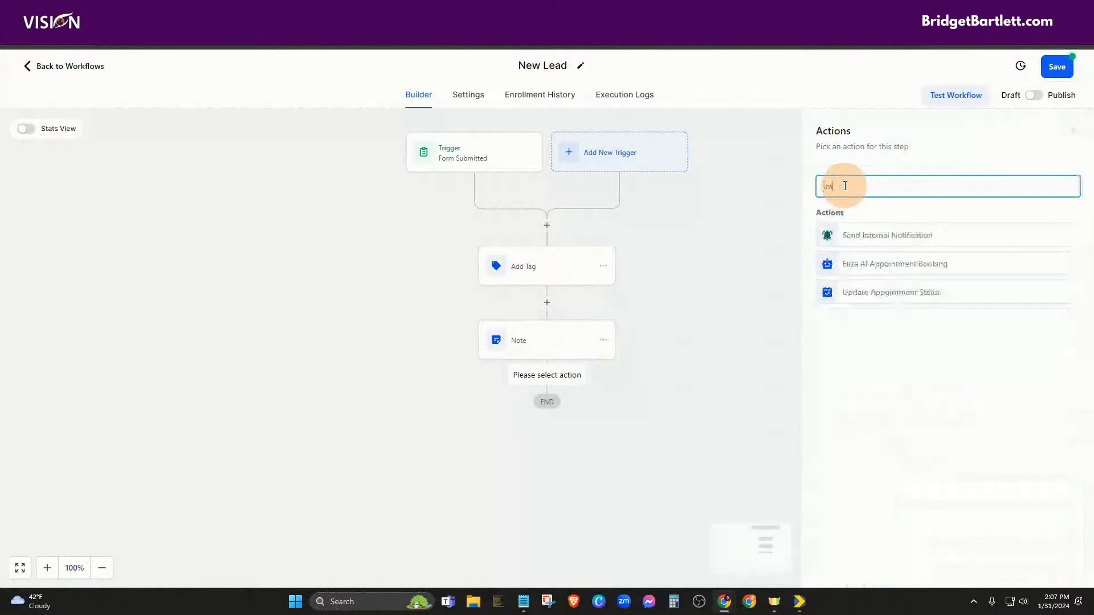
left_click(871, 236)
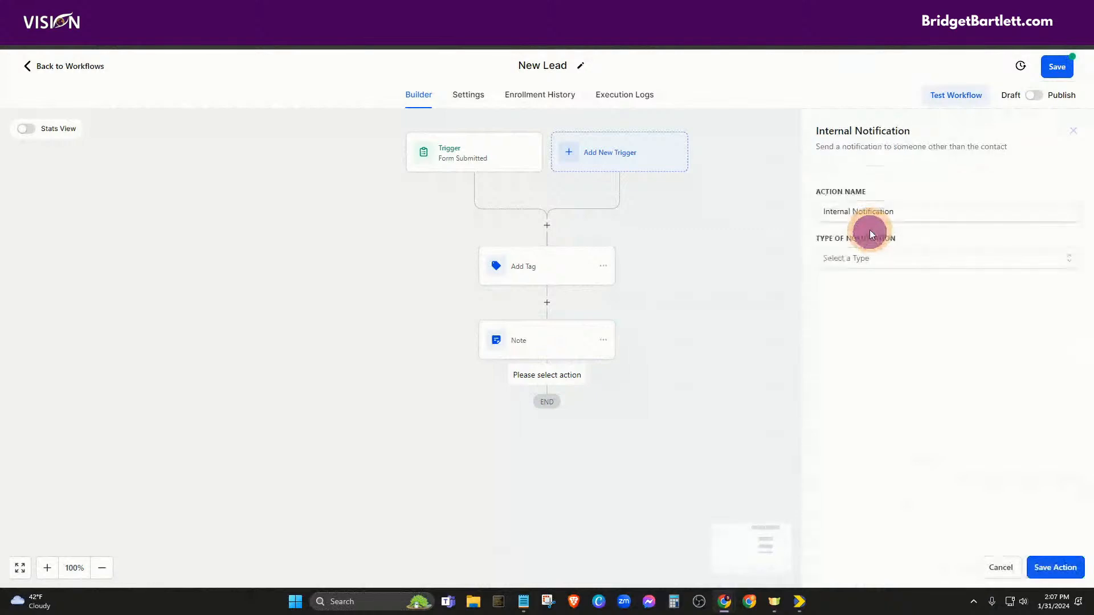
left_click(858, 258)
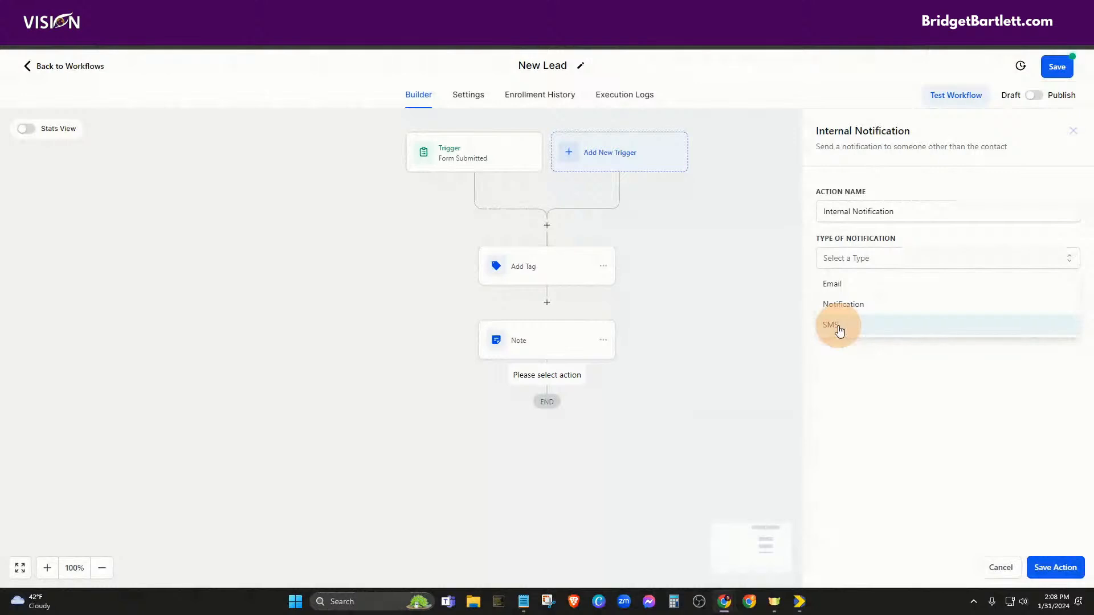
left_click(844, 285)
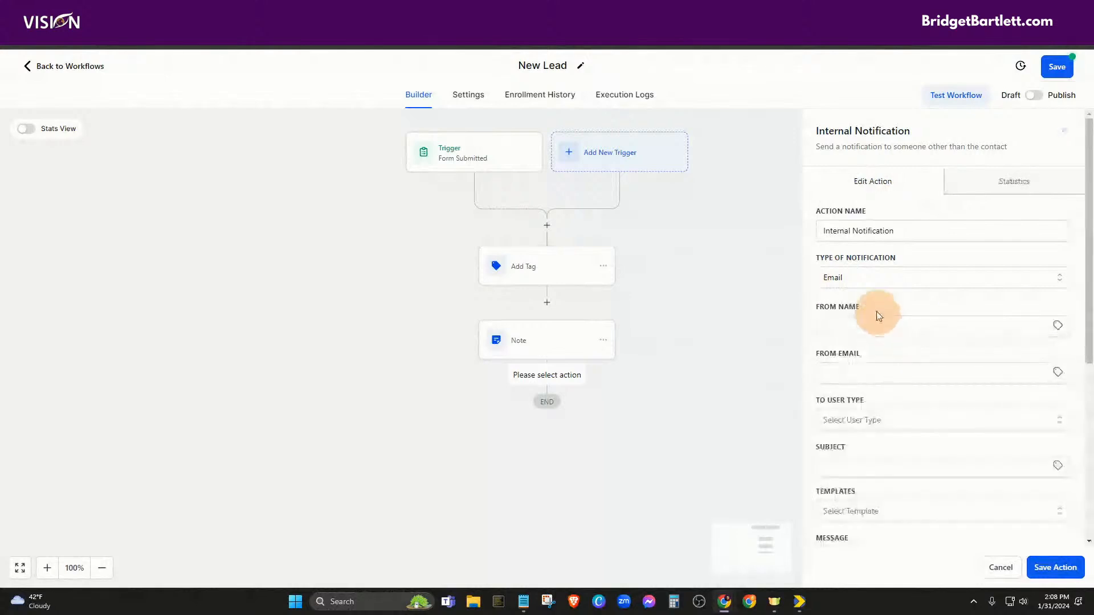
- Fill in the sender's name and sender's email address for the internal notification
left_click(850, 324)
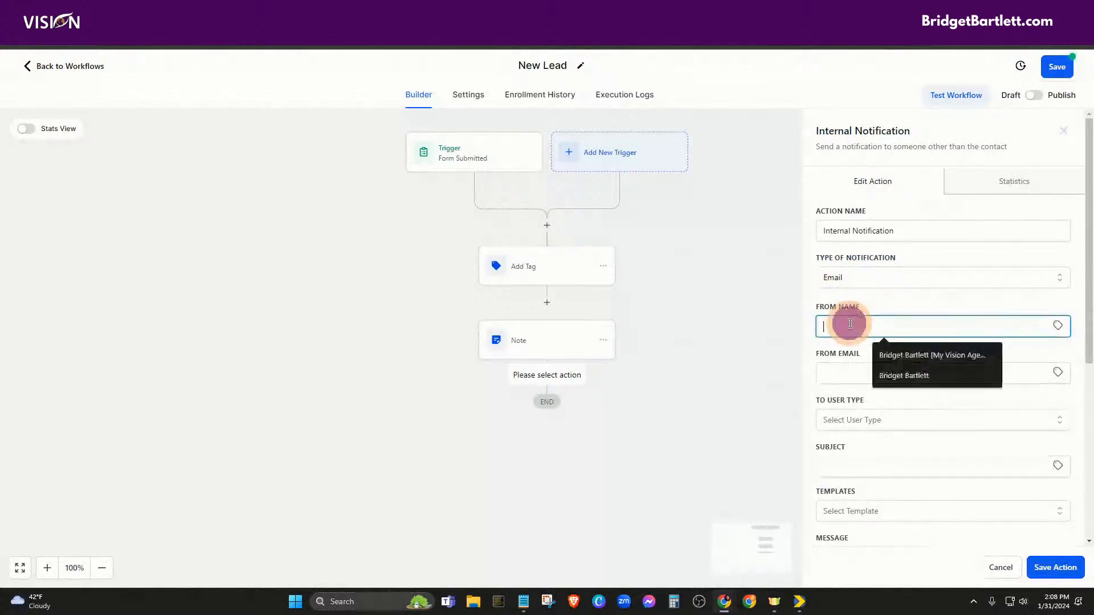
left_click(893, 350)
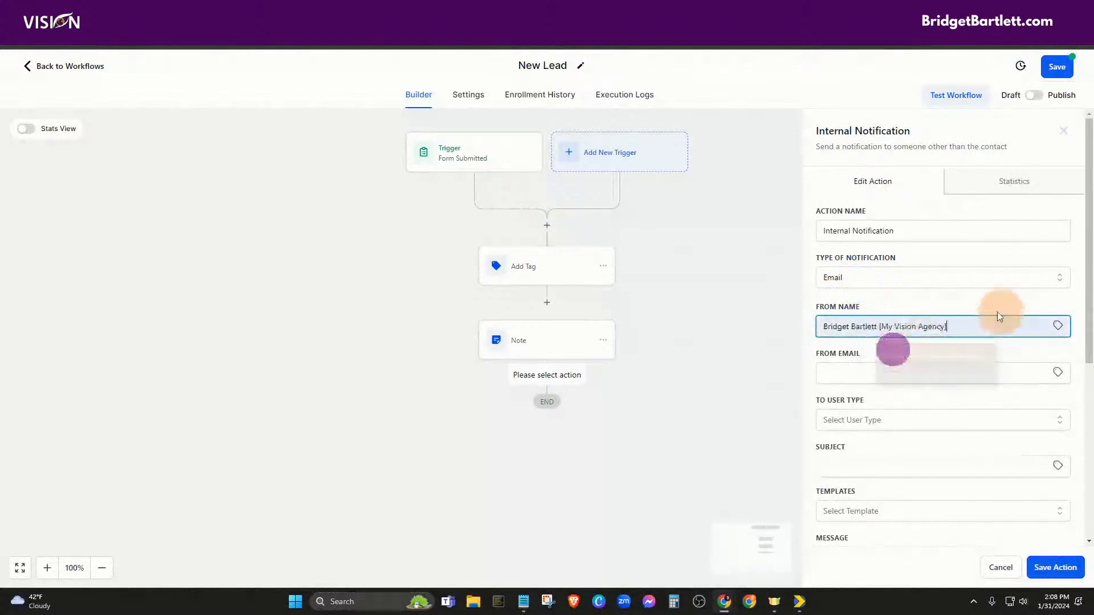
left_click(860, 372)
left_click(929, 396)
- Address the notification to a Particular User and select Demo User 1 as the recipient
left_click(883, 419)
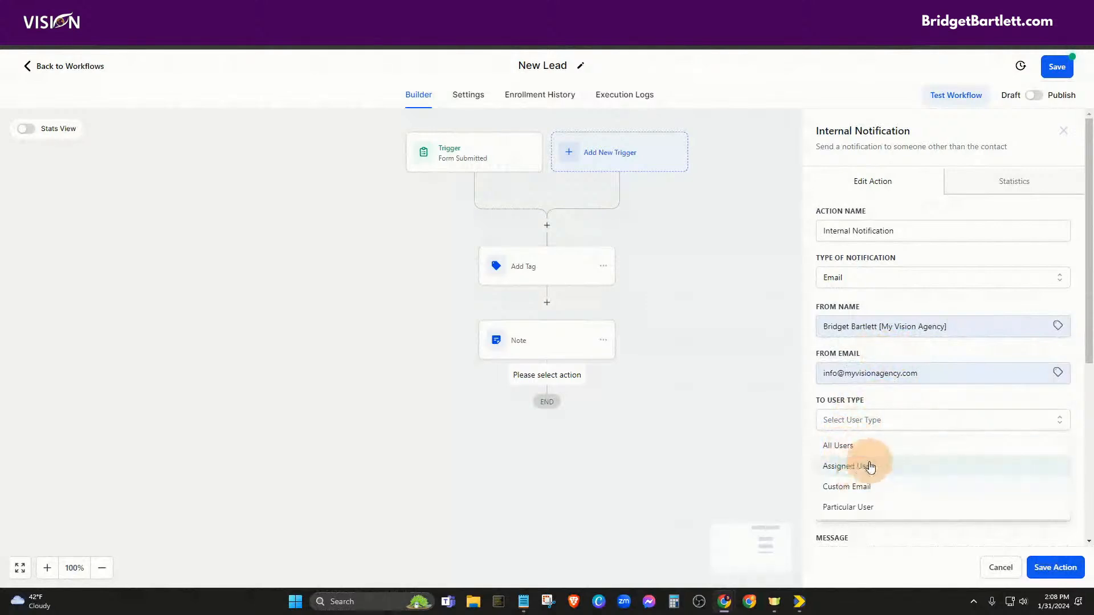
left_click(864, 507)
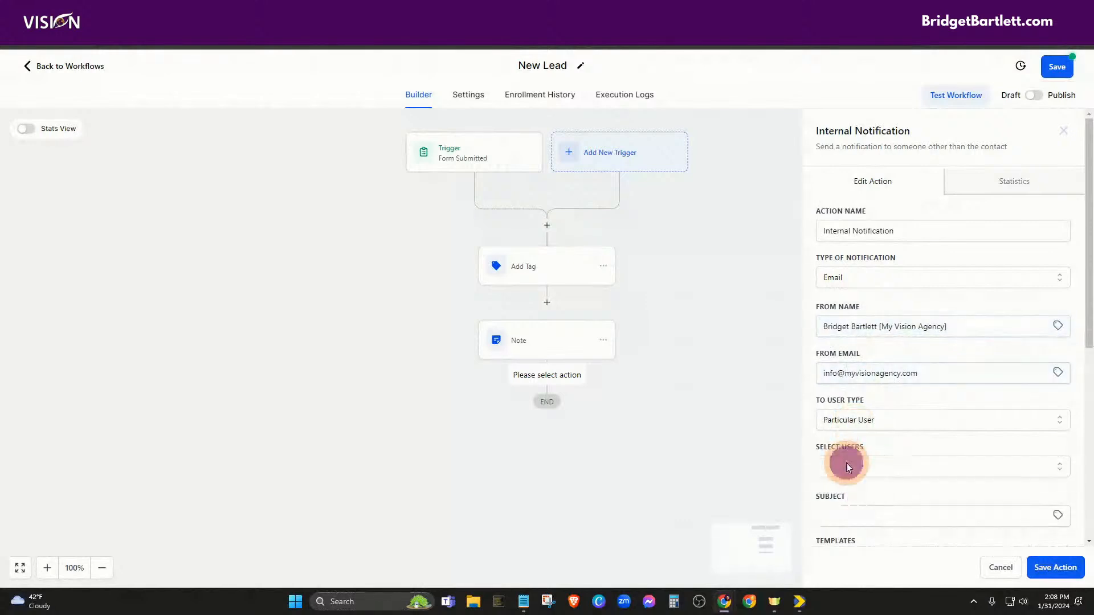
left_click(846, 462)
scroll(887, 432, "down", 3)
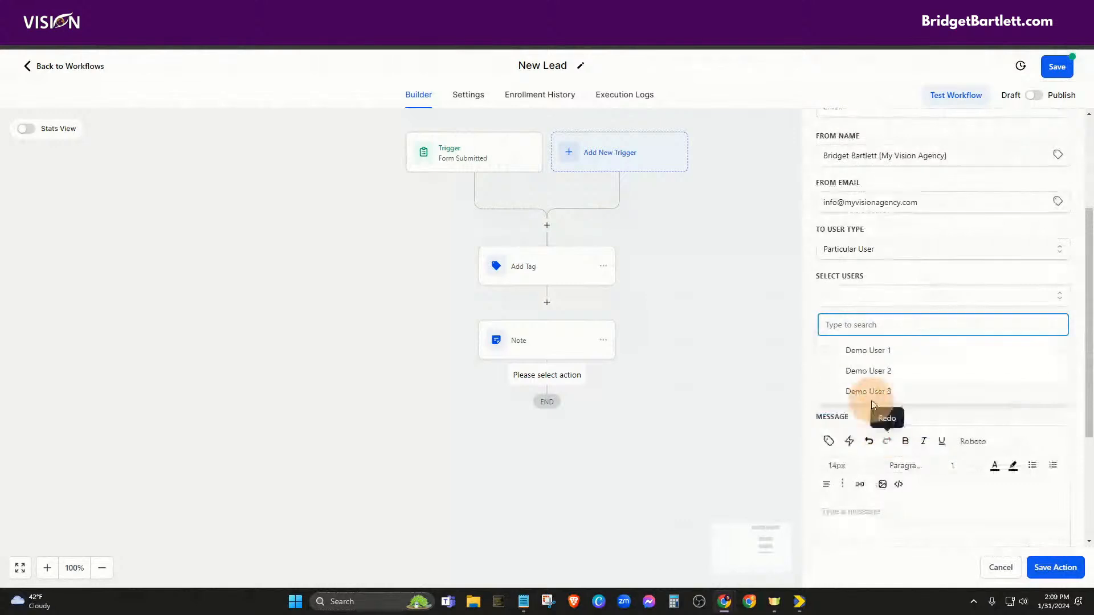
left_click(860, 353)
left_click(942, 275)
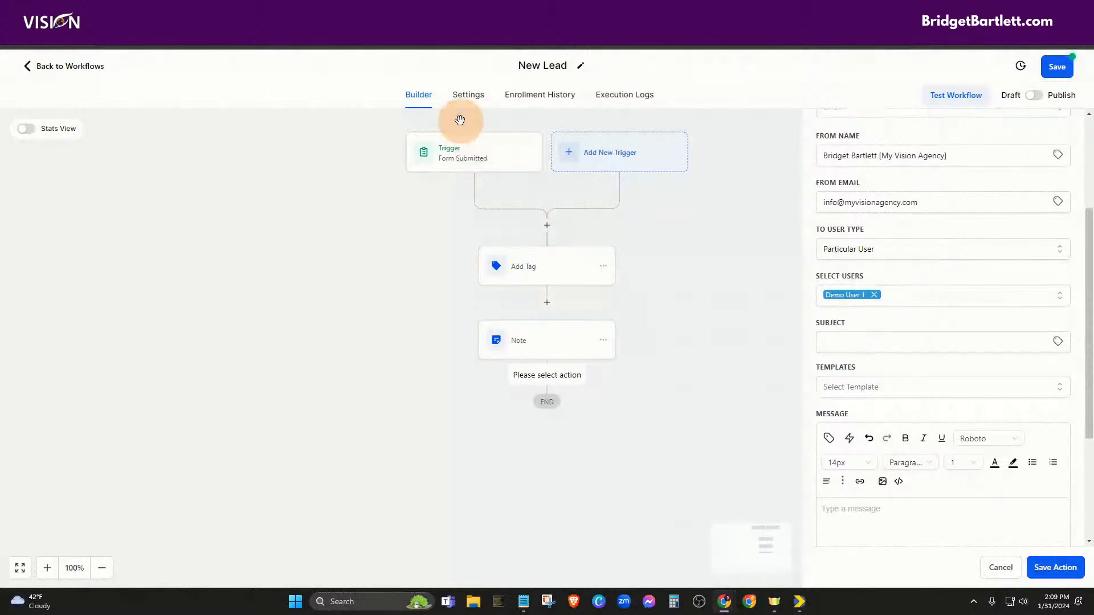
left_click(886, 342)
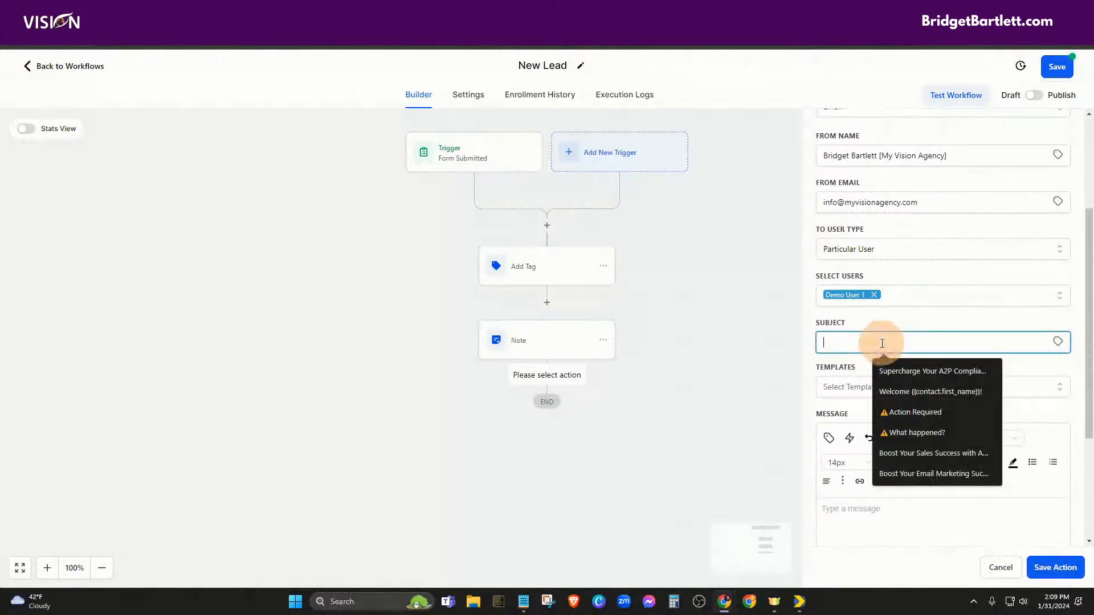
left_click(908, 410)
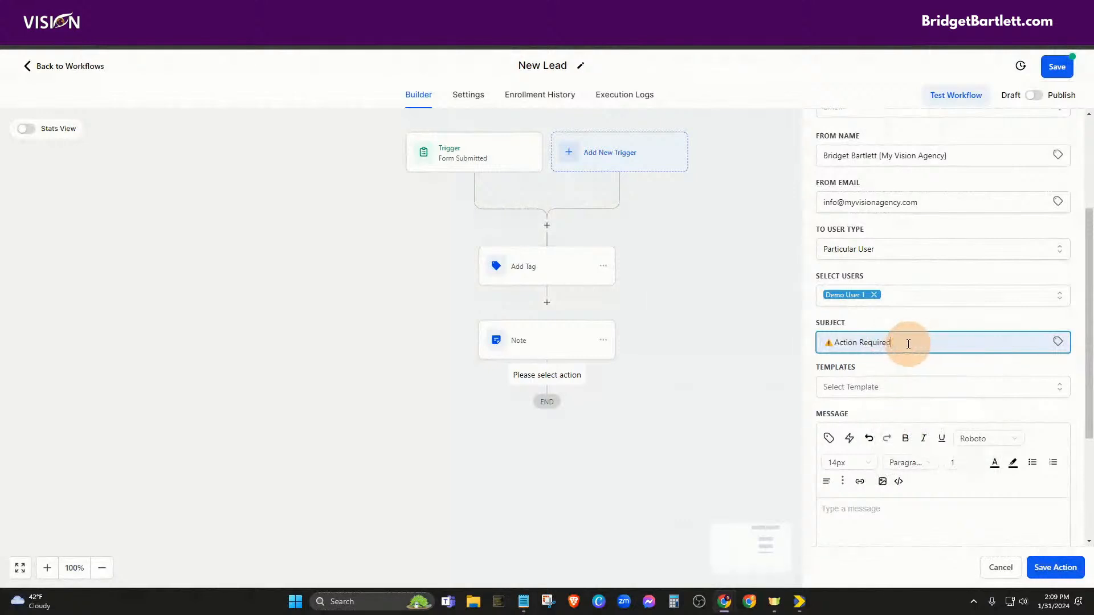
left_click_drag(912, 345, 836, 343)
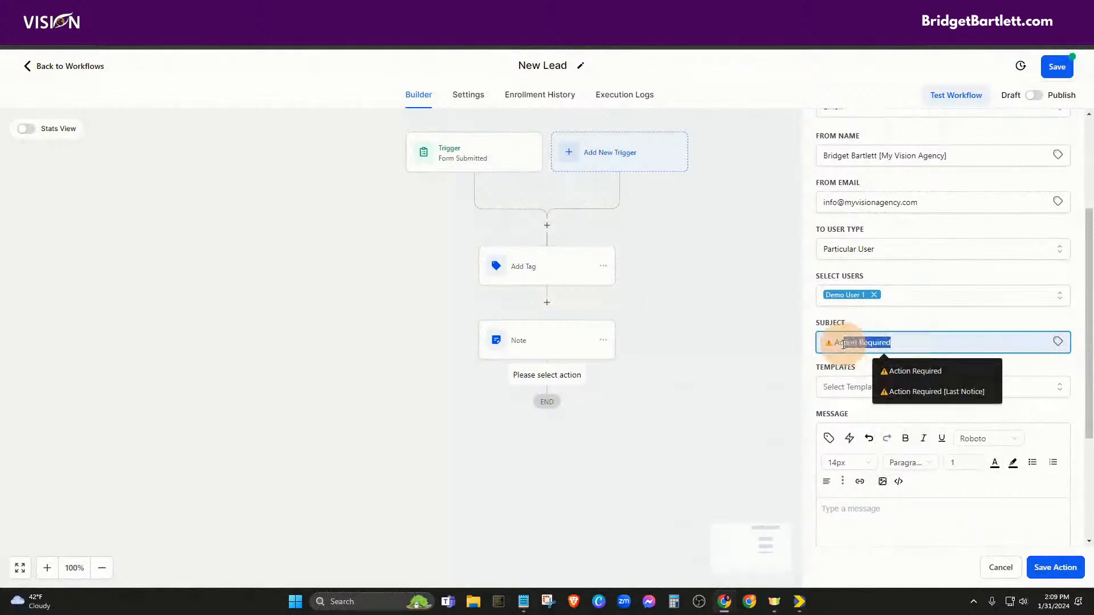
key("BackSpace")
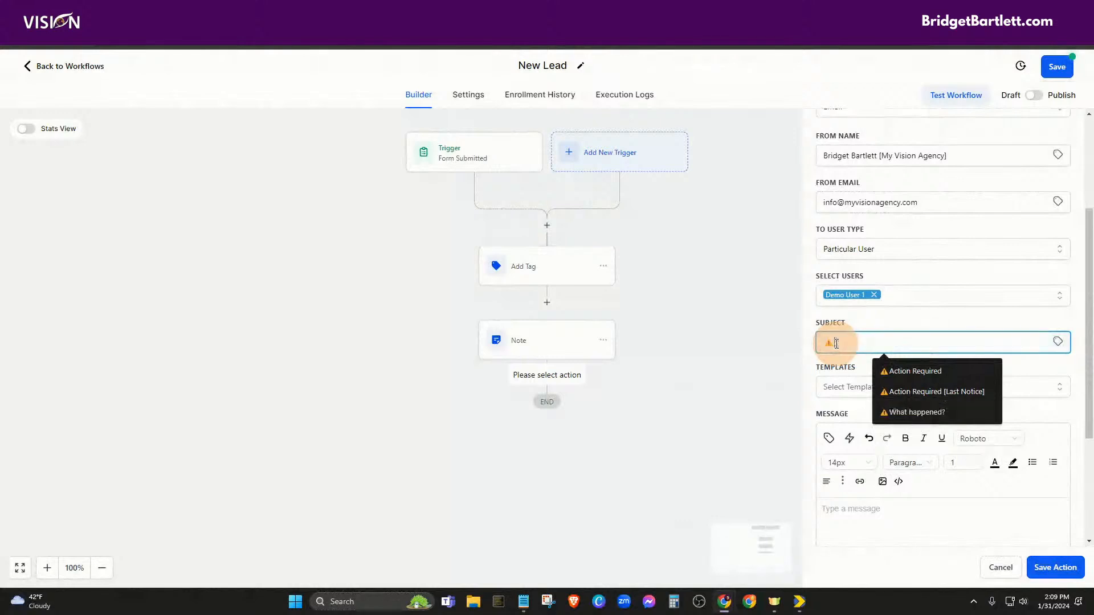
key("BackSpace")
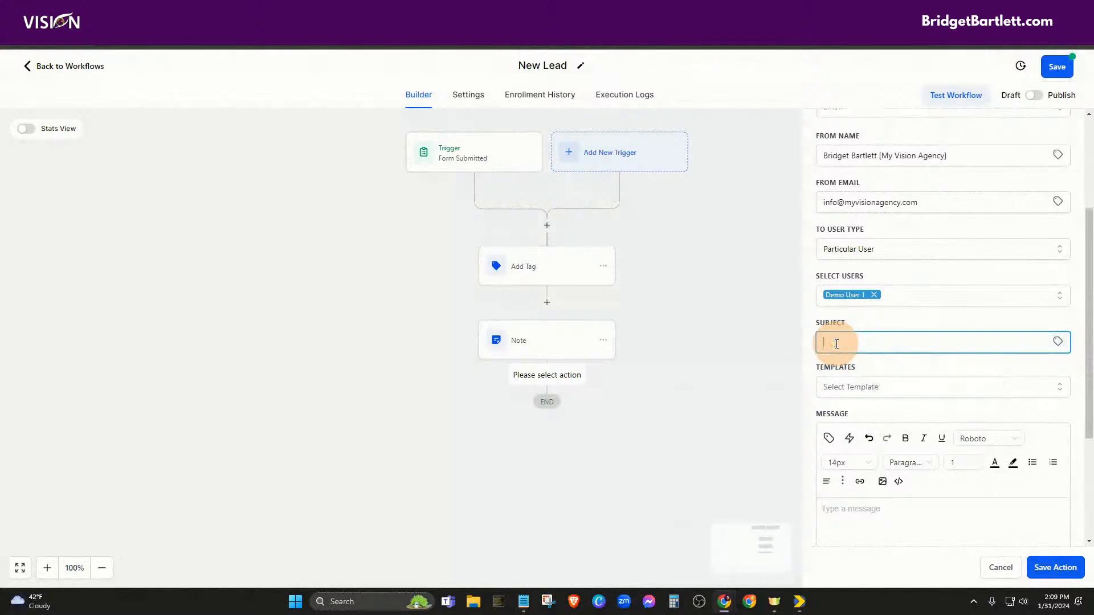
- Set the notification's subject to a target (bullseye) emoji followed by "You have a new lead!"
right_click(836, 344)
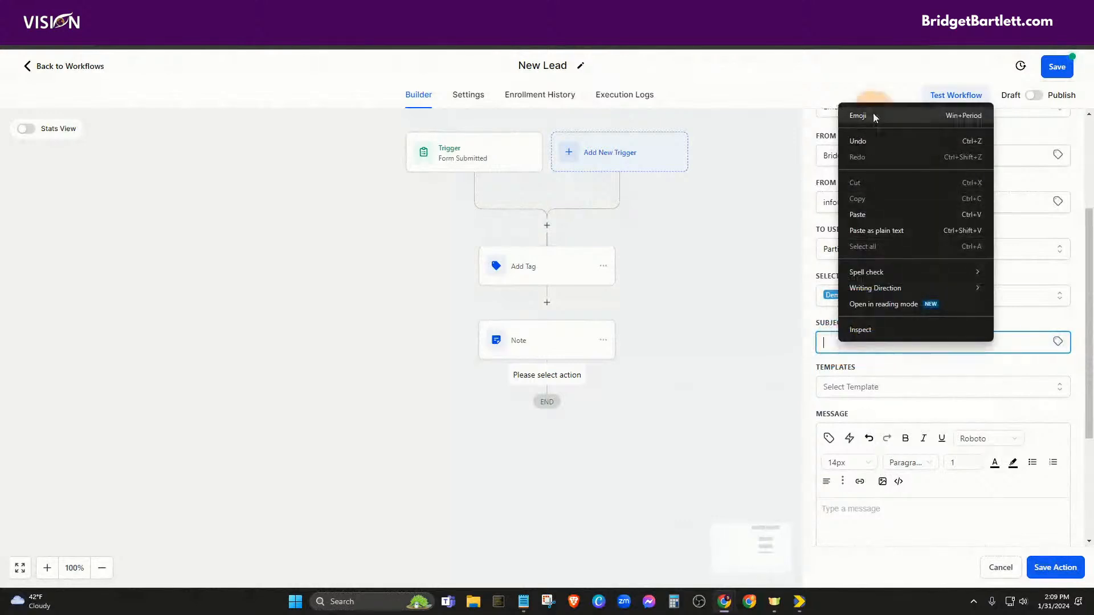
left_click(873, 113)
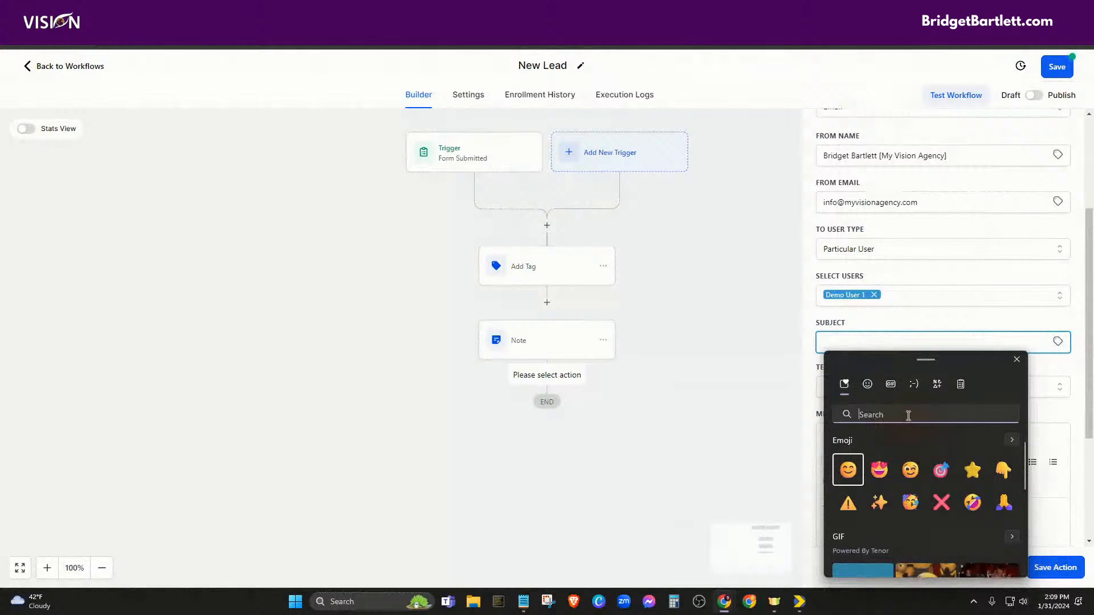
left_click(918, 416)
type("tag")
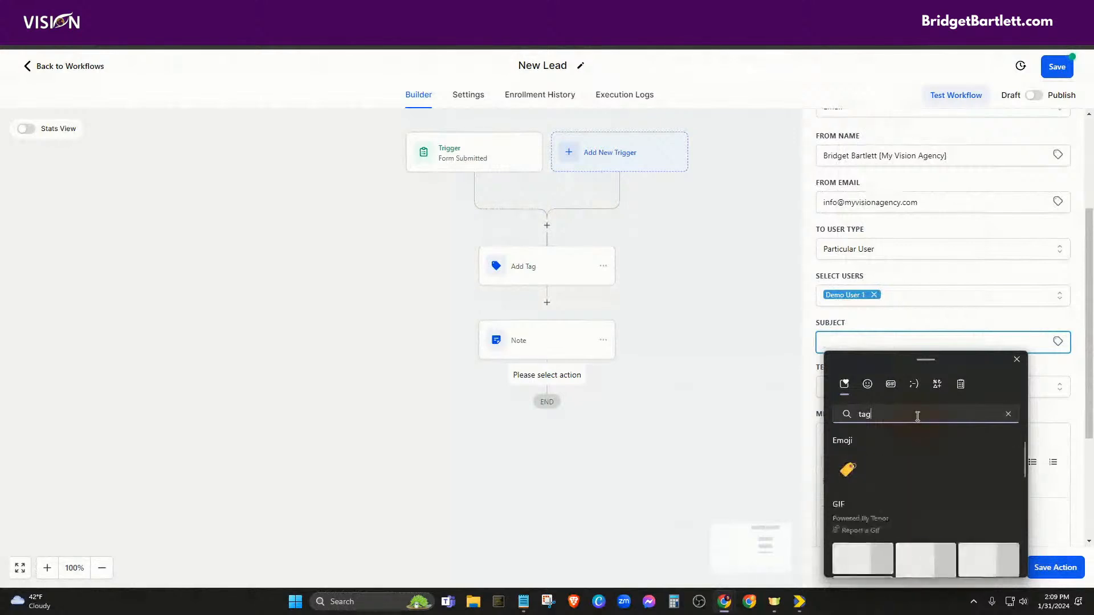
key("BackSpace")
type("rg")
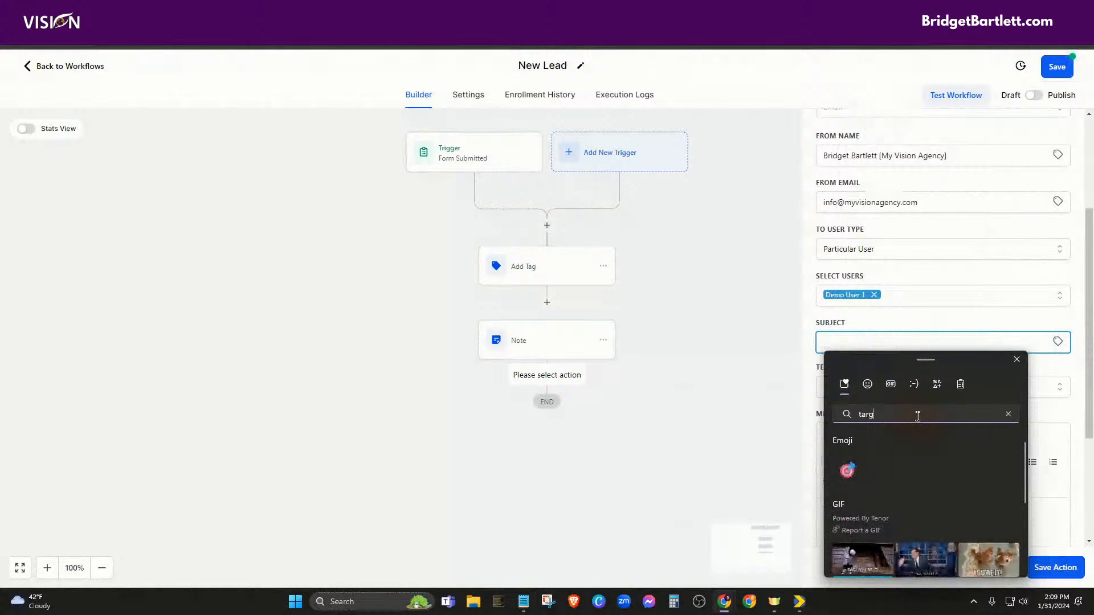
left_click(847, 468)
left_click(871, 340)
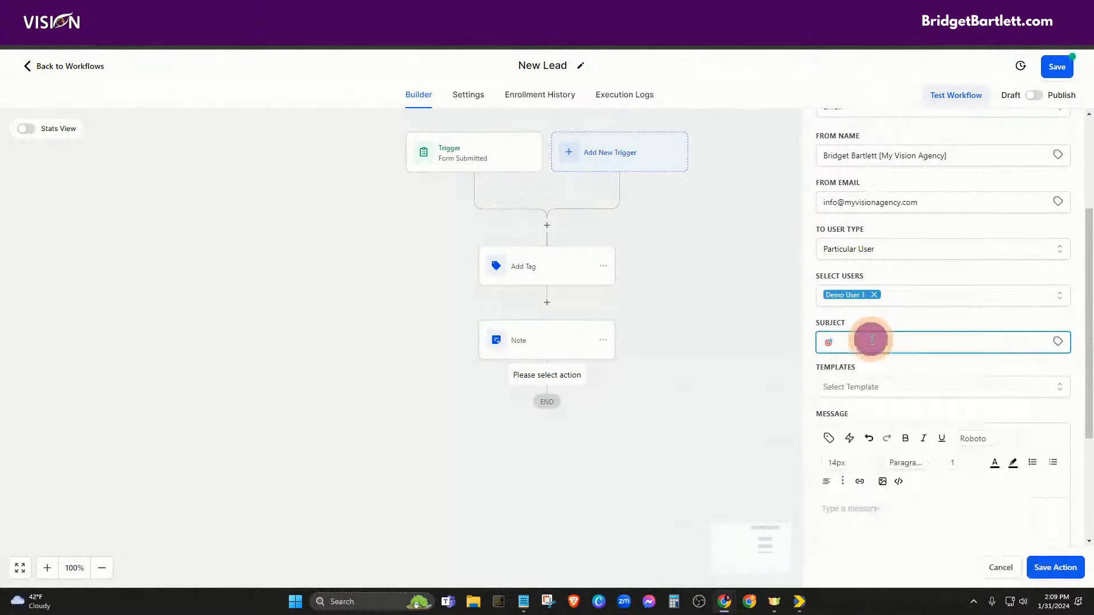
type("You have a new ")
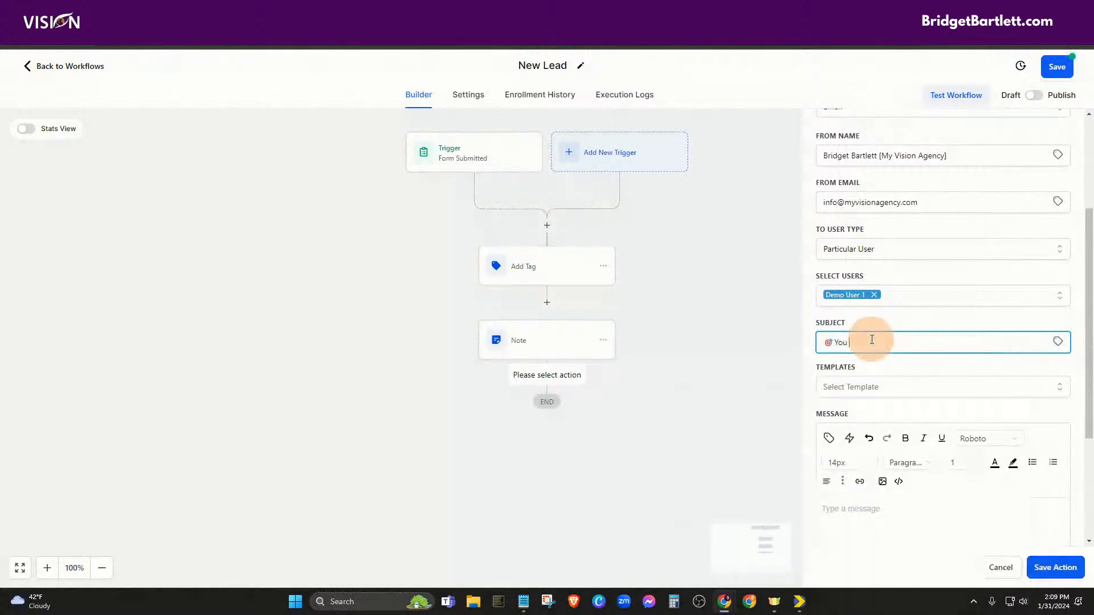
type("lead!")
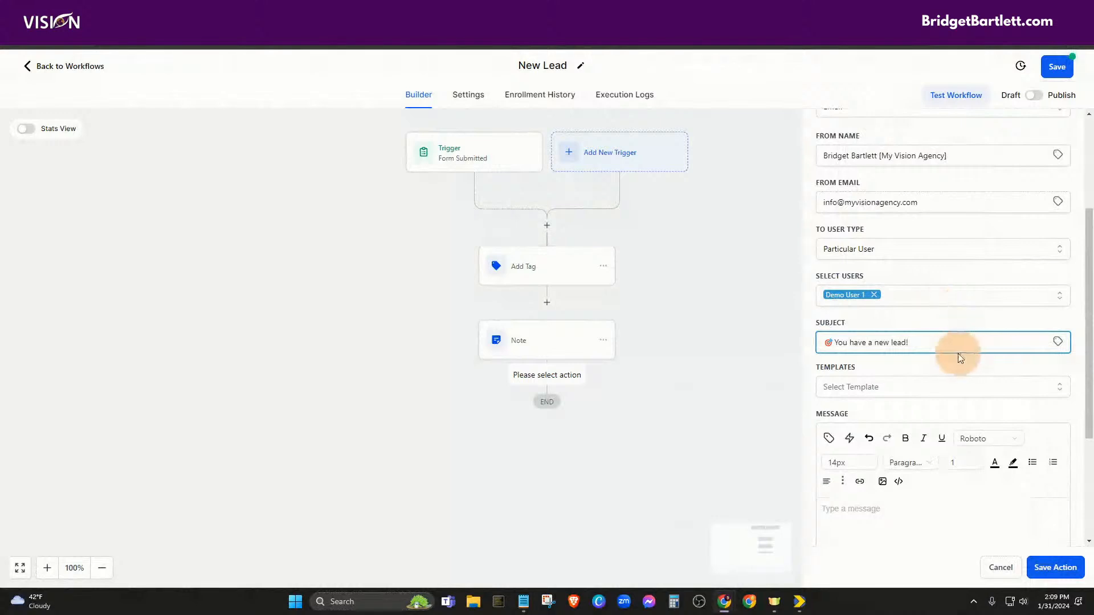
- Start the notification message with "Hey {{contact.first_name}}, you have a new lead.", using the contact's First Name custom value
scroll(960, 357, "down", 3)
left_click(863, 328)
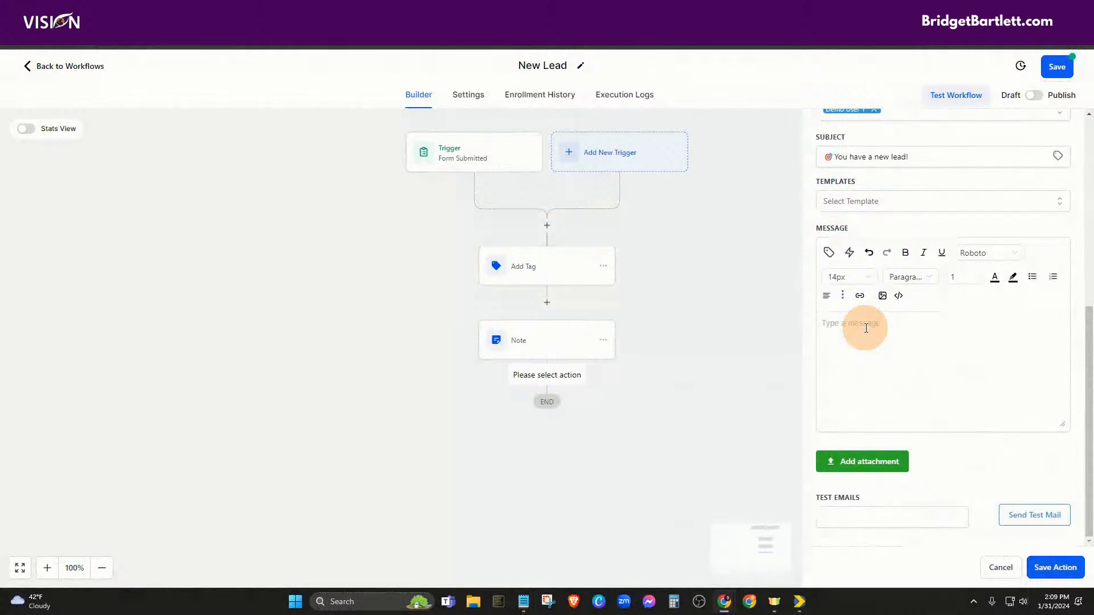
type("Hey")
left_click(829, 252)
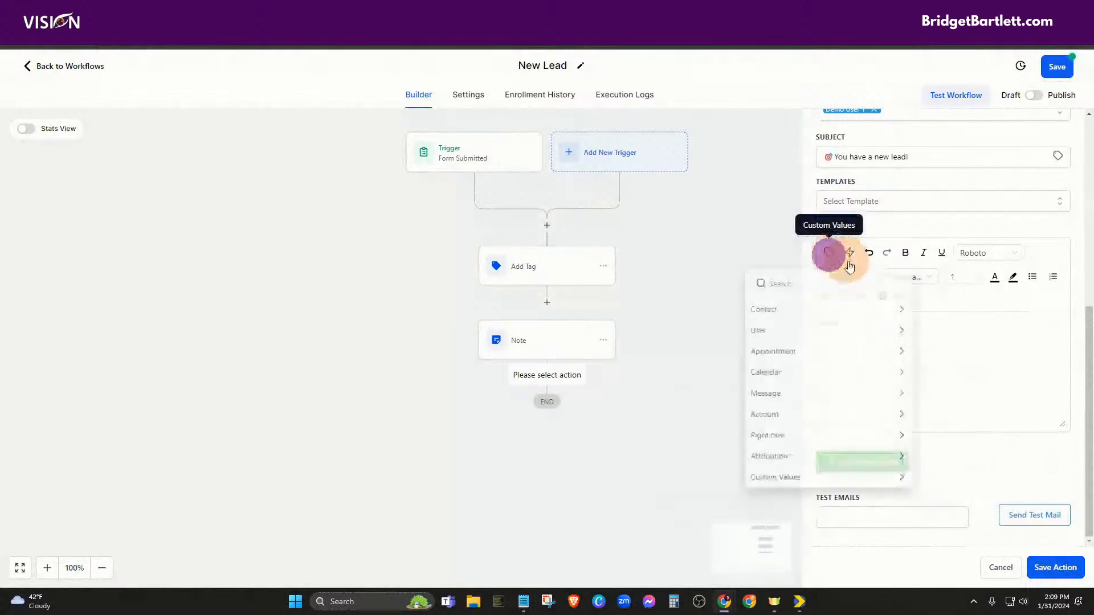
left_click(804, 308)
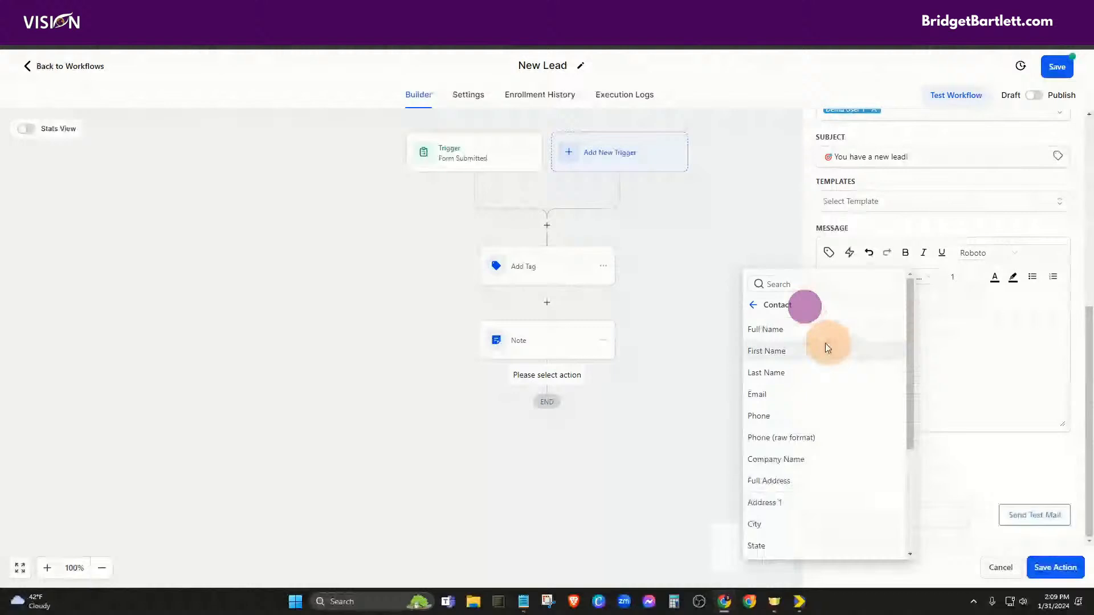
left_click(761, 350)
type(", y")
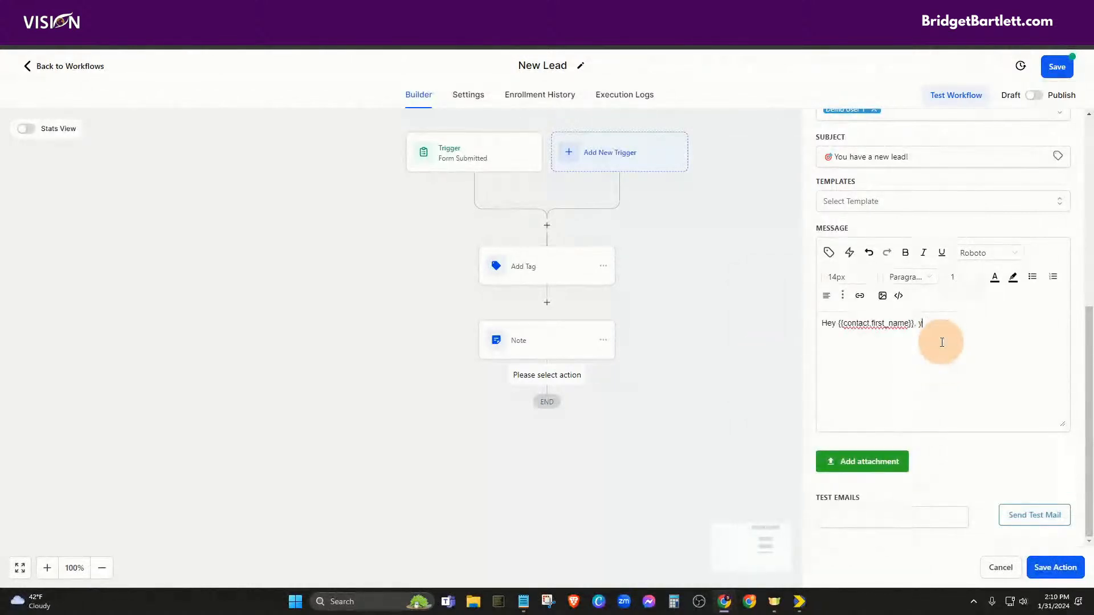
type("ou have a new lead .")
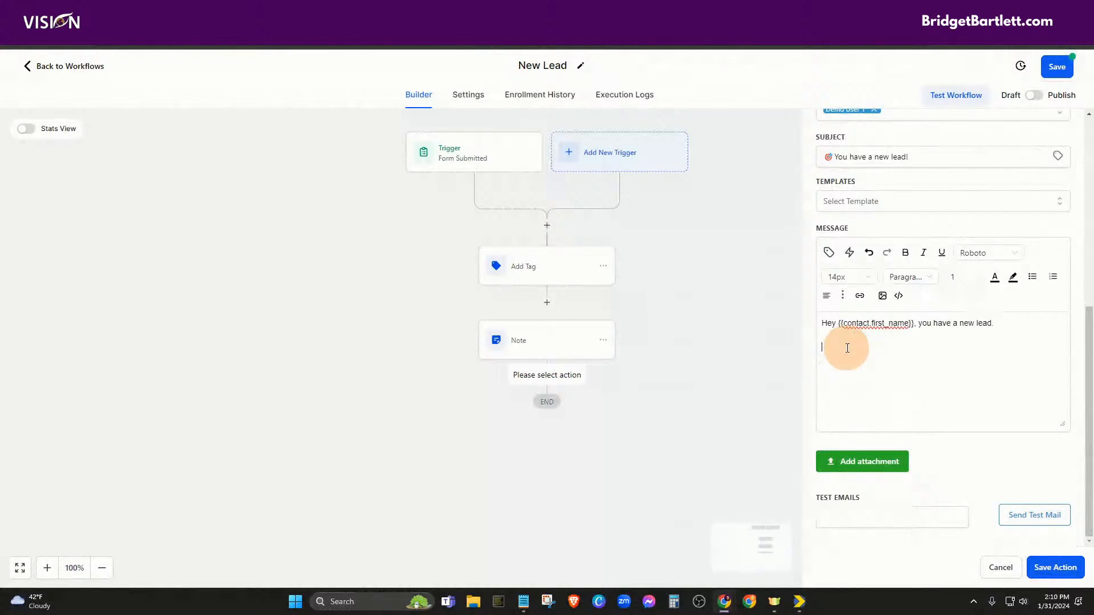
- Add "Name:" and "Email:" lines below the greeting and insert the contact's Full Name custom value after "Name:"
type("Name: ")
type("Email:")
left_click(862, 347)
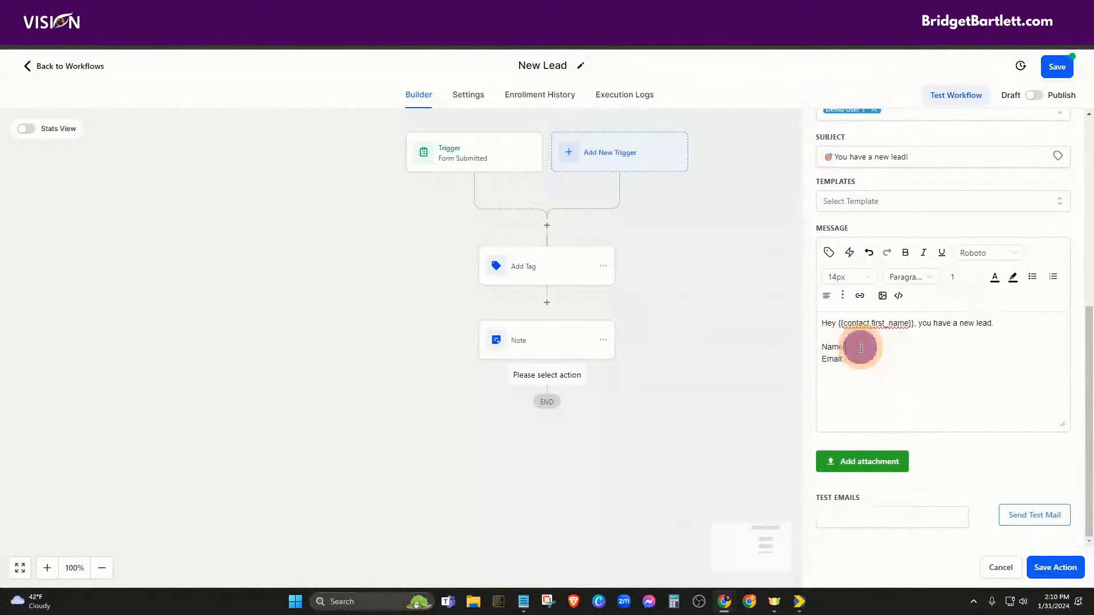
left_click(830, 255)
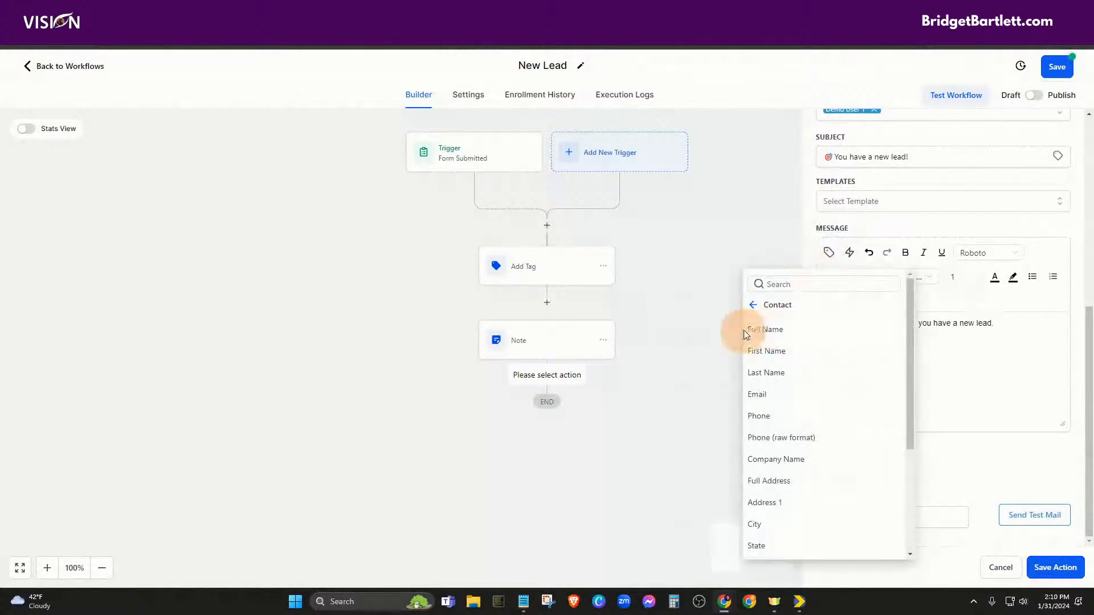
left_click(766, 329)
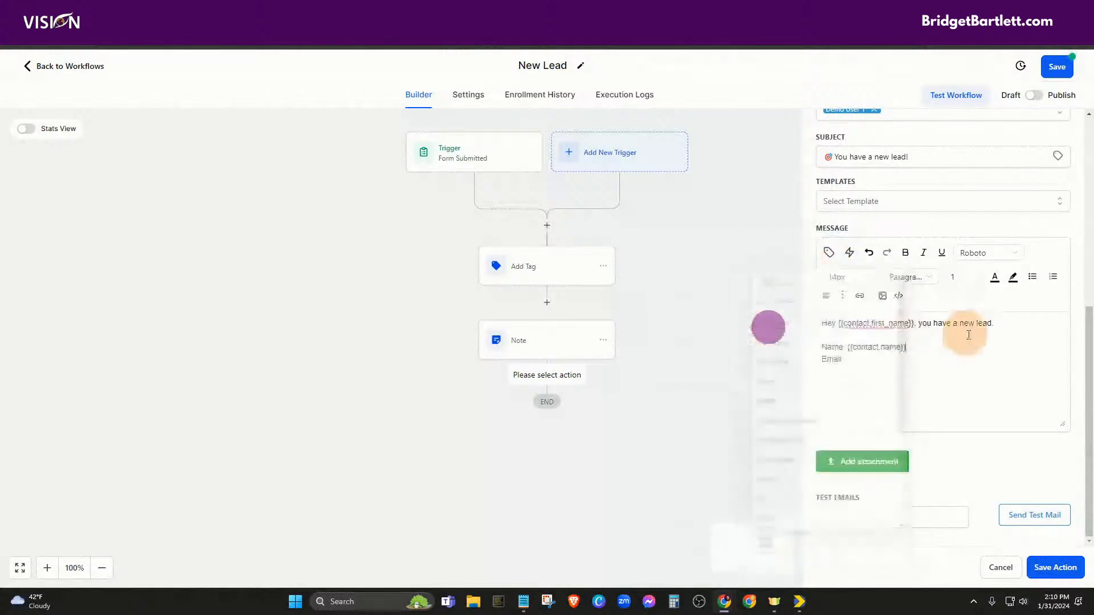
- Insert the contact's Email custom value after "Email:" in the notification message
left_click(878, 363)
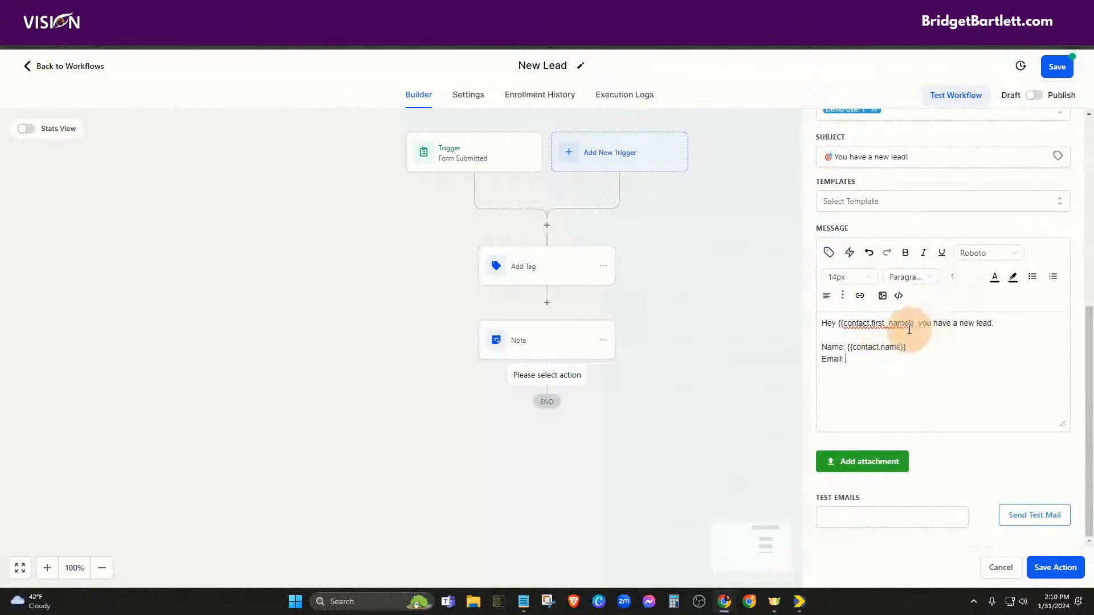
left_click(828, 252)
left_click(754, 304)
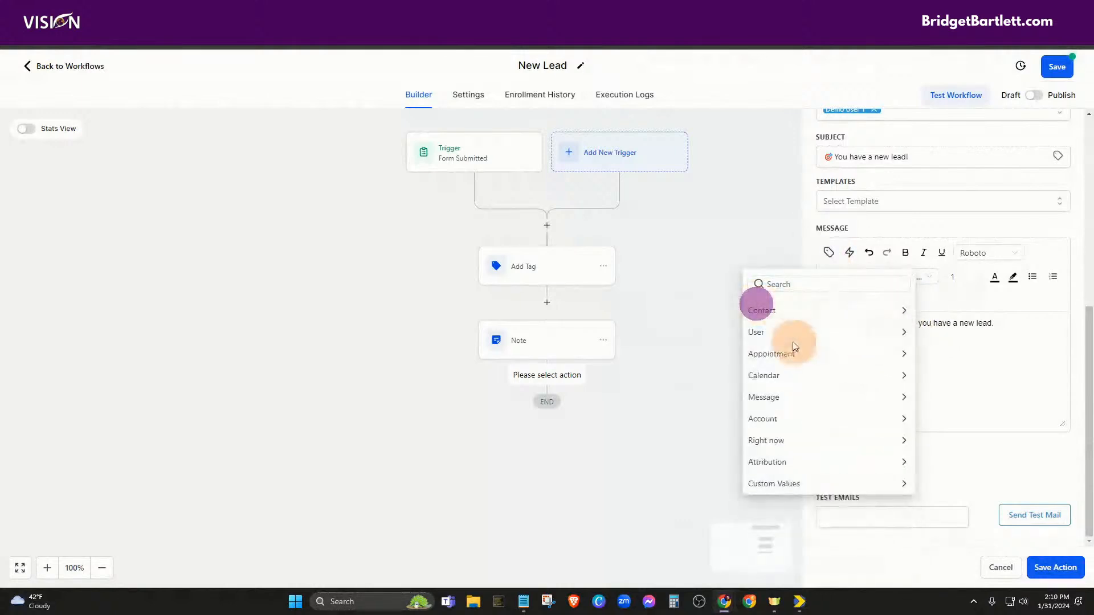
left_click(811, 312)
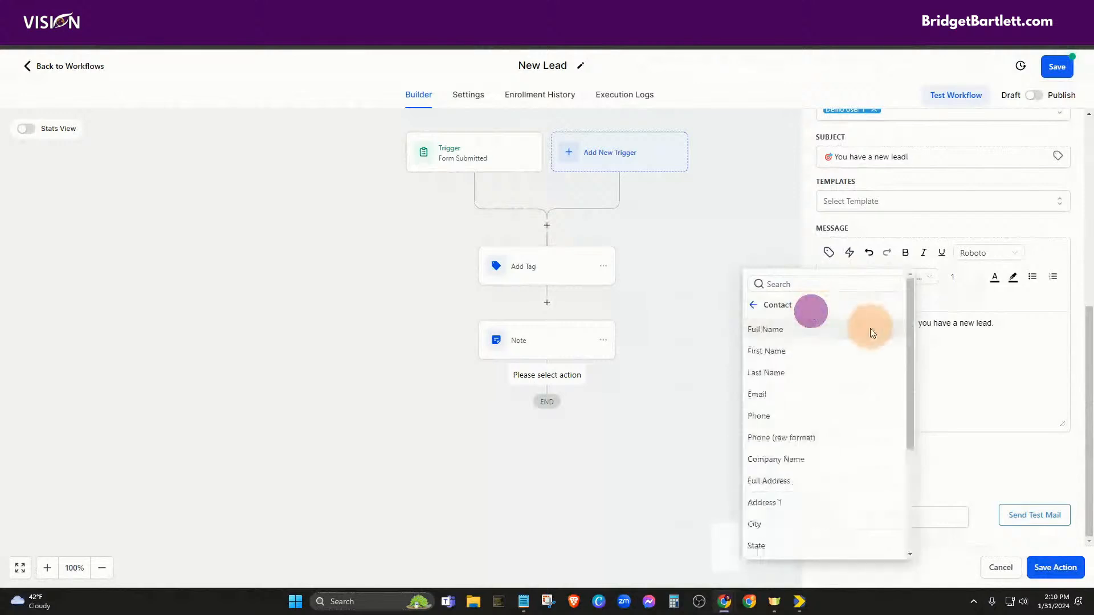
left_click(780, 398)
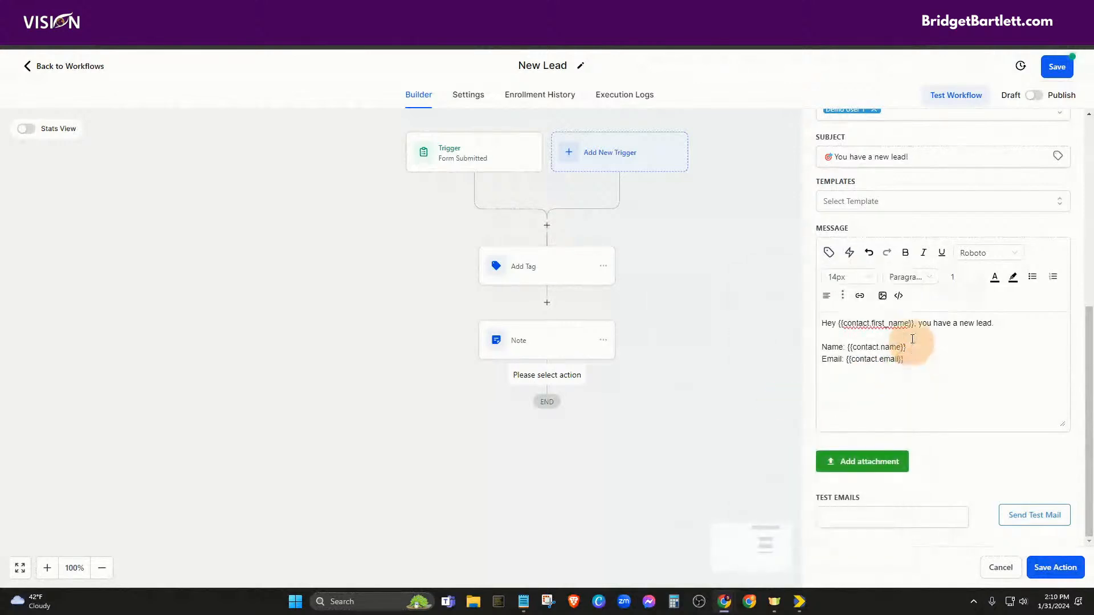
- Replace the contact first name placeholder in the greeting with the user's First Name custom value
left_click_drag(913, 323, 840, 326)
key("BackSpace")
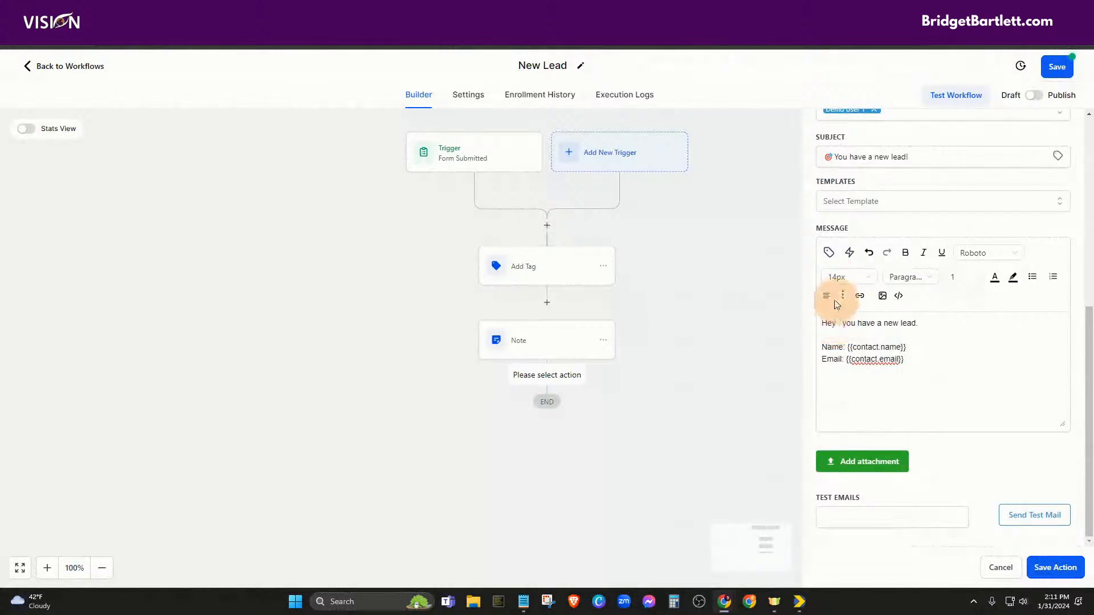
left_click(830, 253)
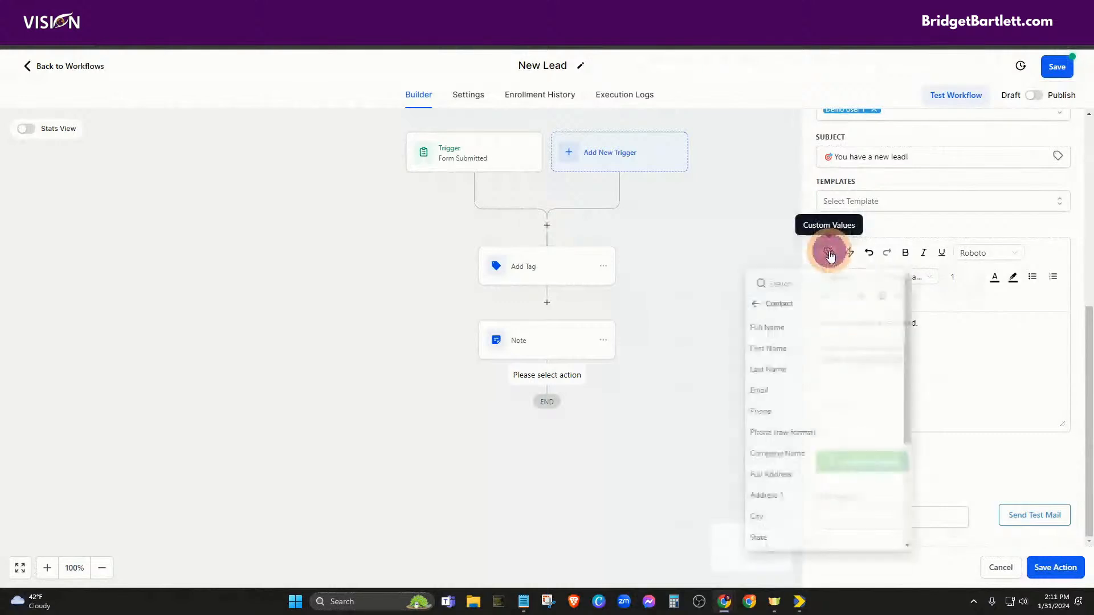
left_click(757, 304)
left_click(777, 334)
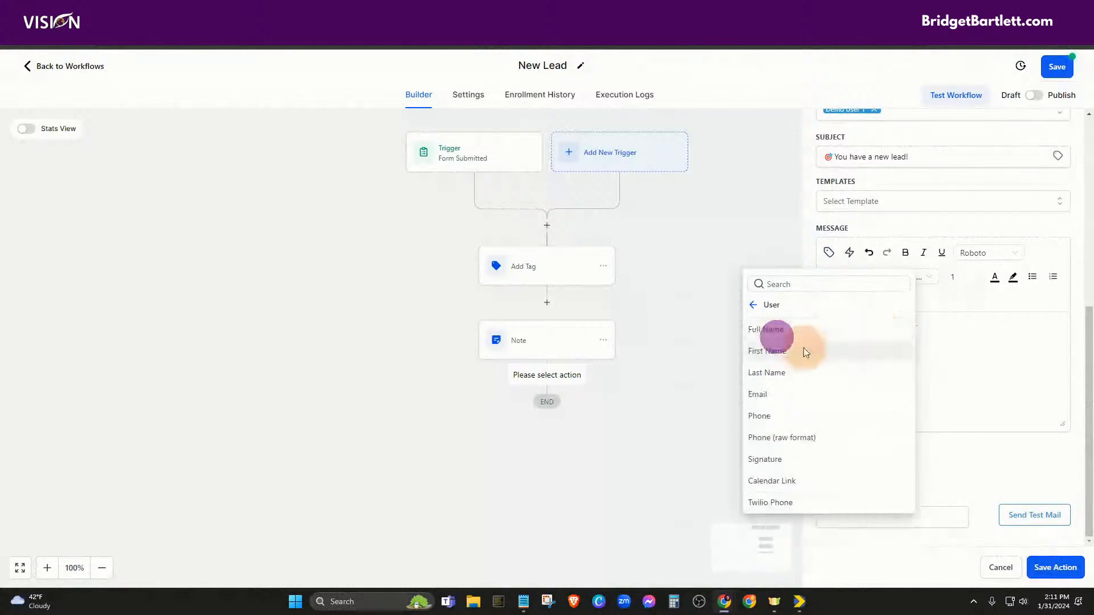
left_click(774, 352)
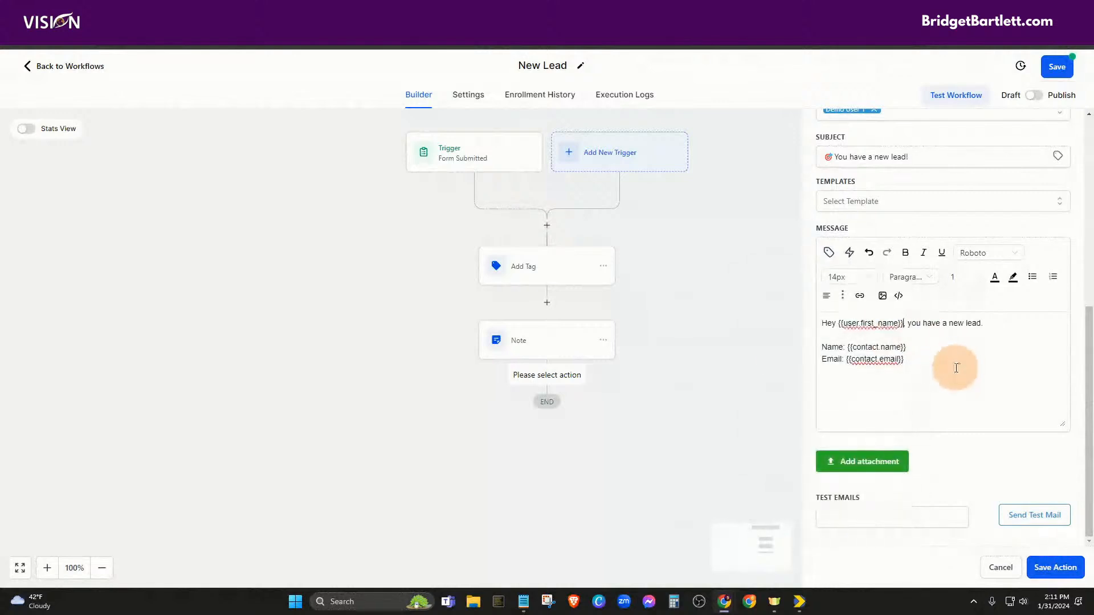
- Below the email line, write "To respond, go to your conversion tab and add the appropriate tag to their profile."
left_click(914, 359)
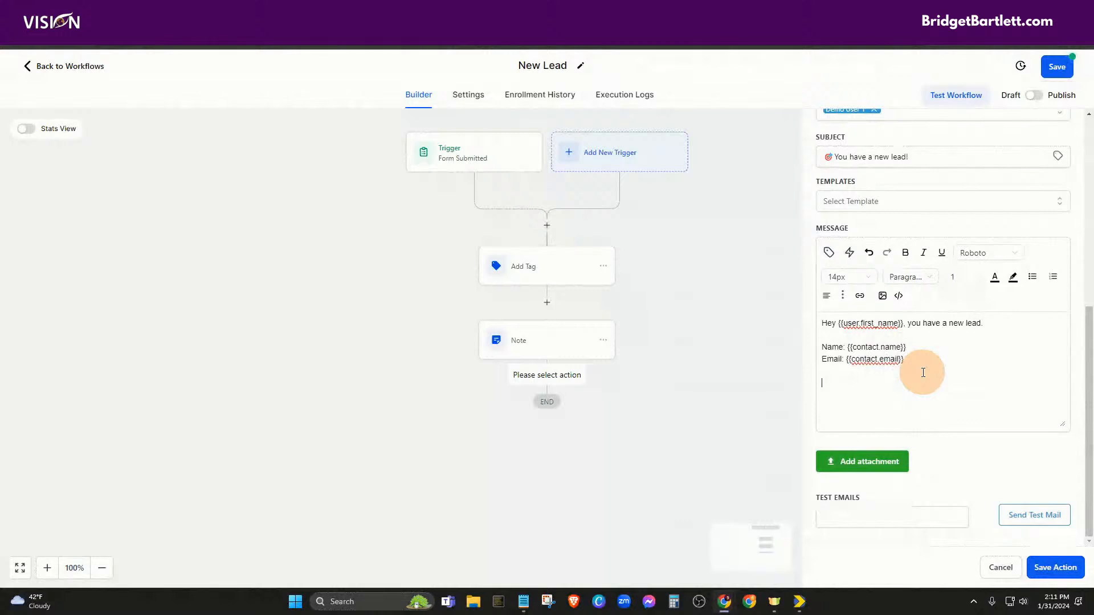
type("To respond, go to your conversaion")
key("BackSpace")
key("BackSpace")
key("BackSpace")
key("BackSpace")
key("BackSpace")
type("ion")
type("tab and add t")
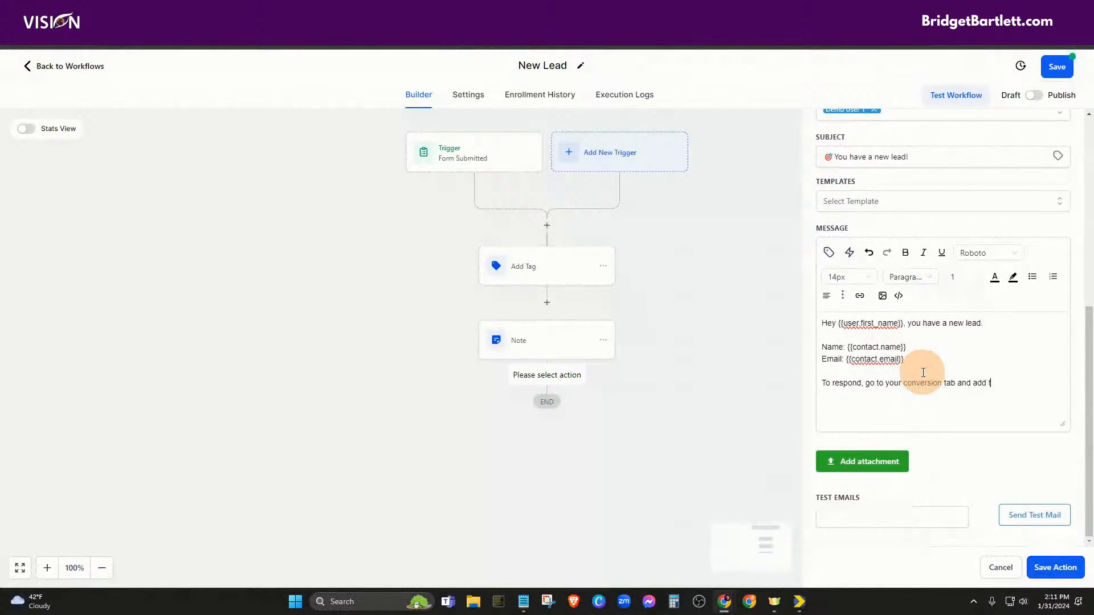
type("he approprtiate tag t")
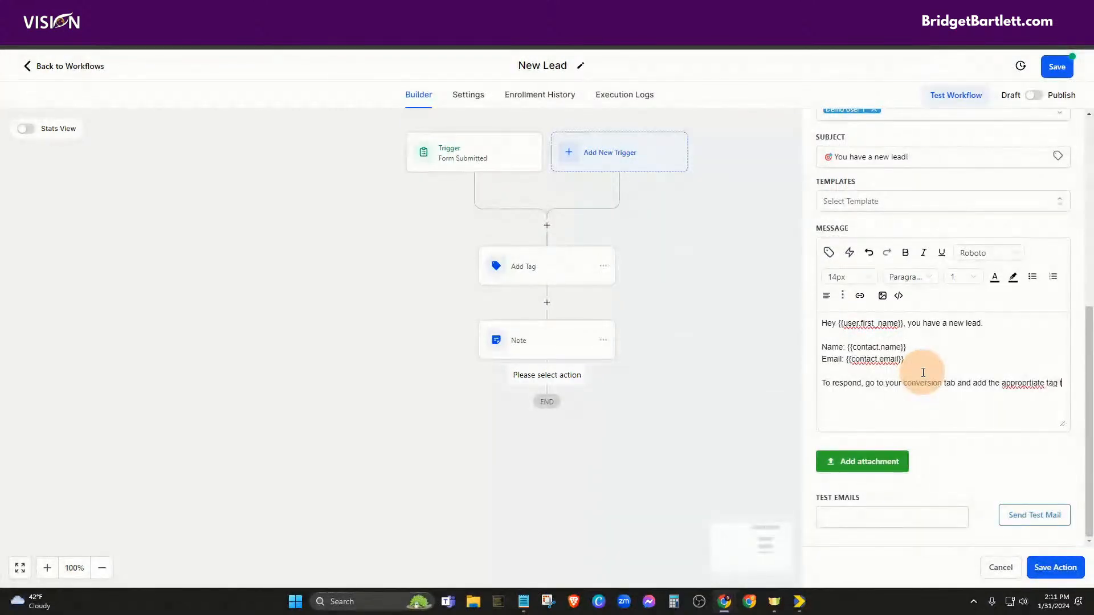
type("o their profile.")
left_click(1015, 385)
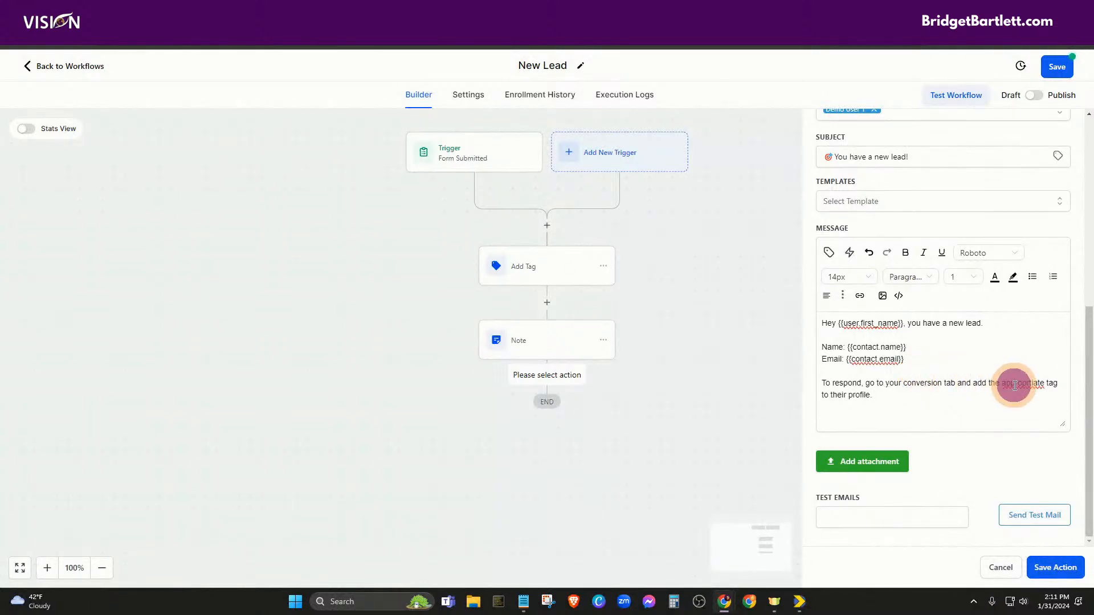
right_click(1015, 385)
left_click(890, 158)
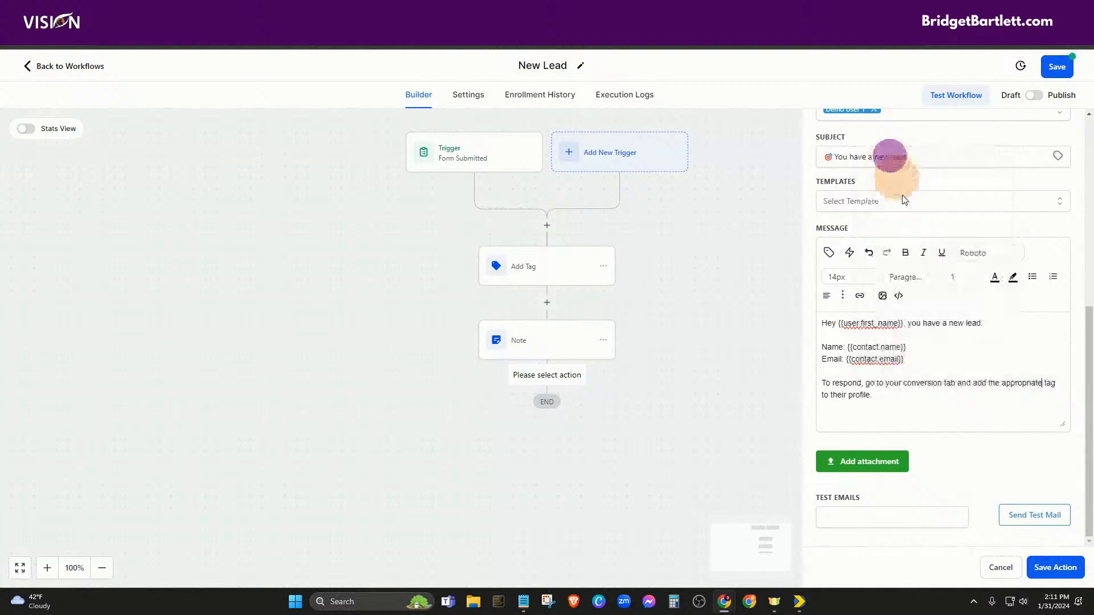
- Add the lines "Tag: Plan 1 for $65" and "Tag: Plan 2 for $45" at the end of the message
left_click(888, 396)
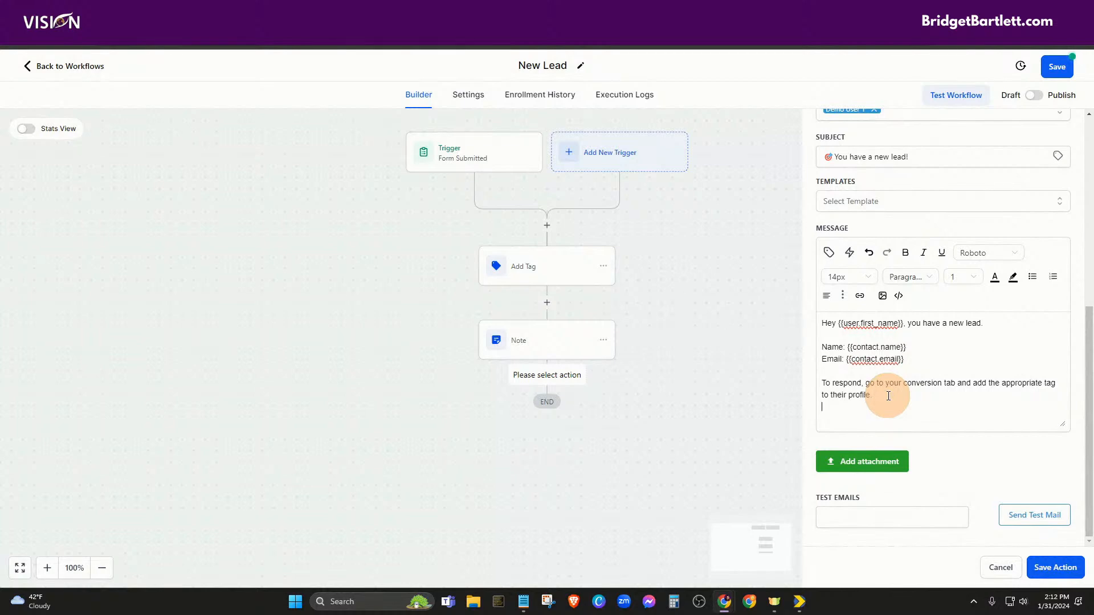
key("Return")
key("Return")
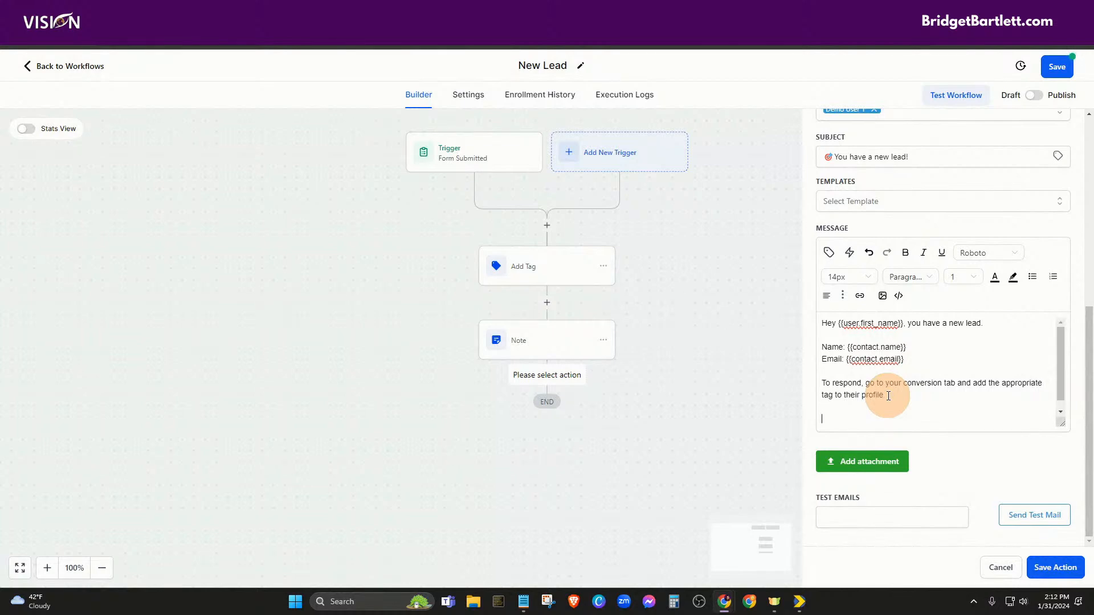
scroll(903, 397, "down", 1)
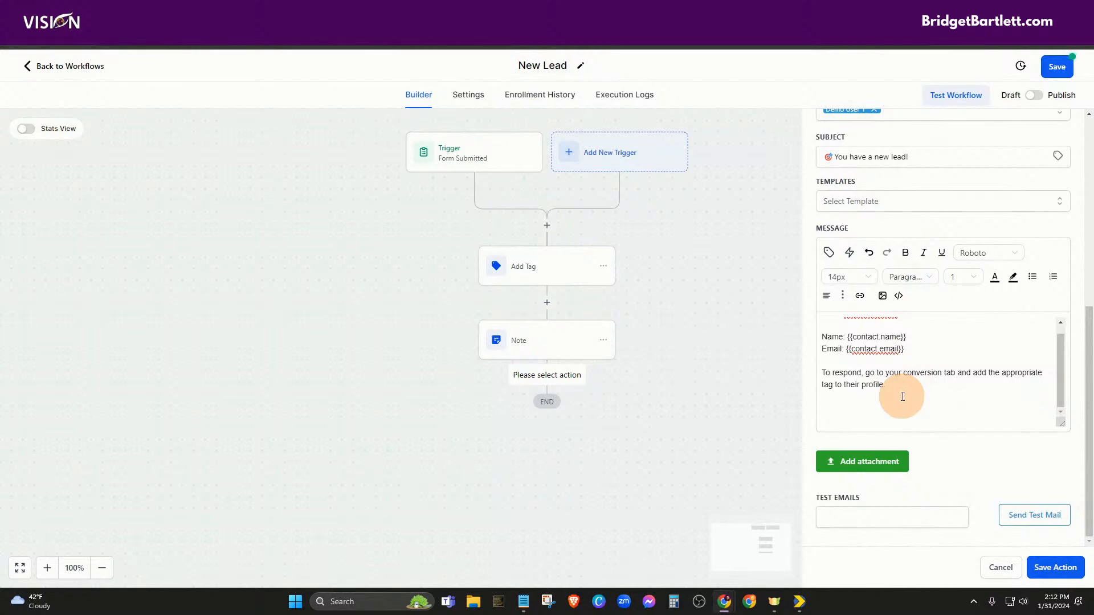
type("Tag: Plan 1 for $65")
key("Return")
type("TagL Plan 2 for $45")
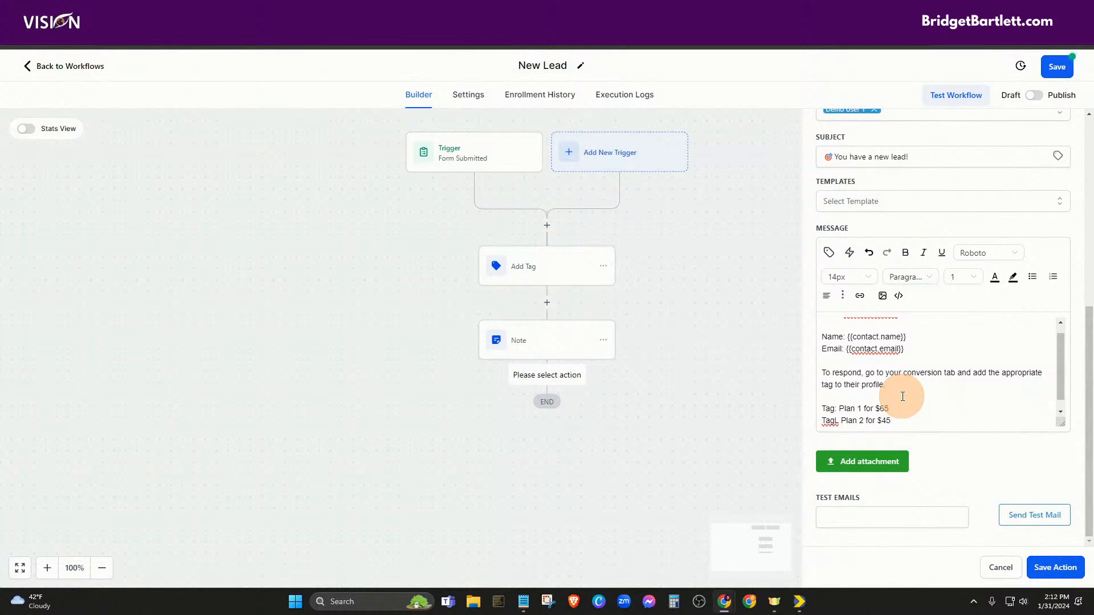
left_click(835, 420)
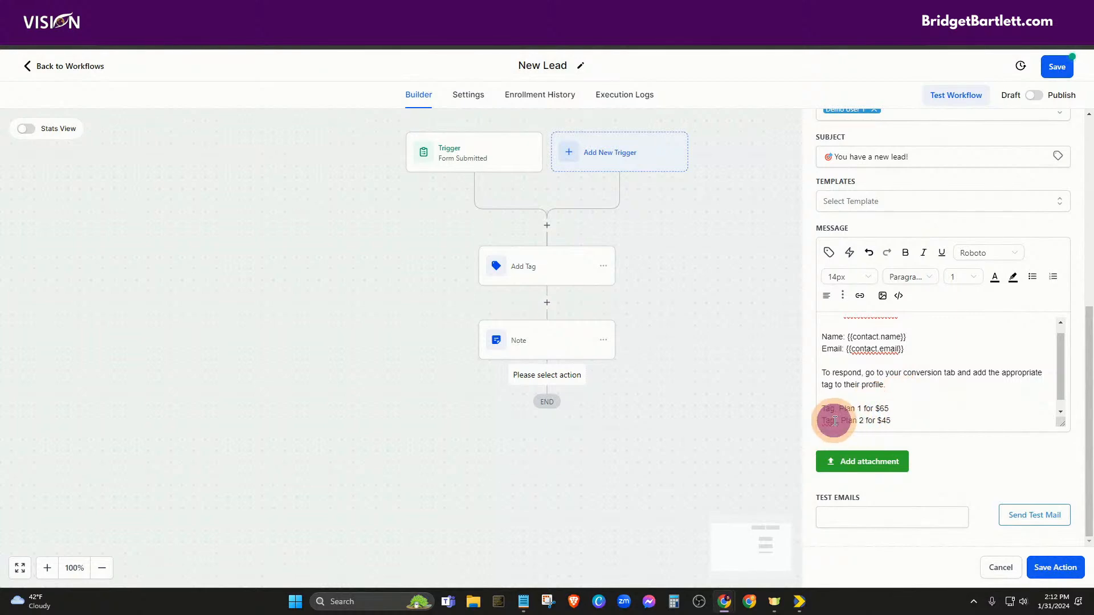
key("BackSpace")
type(":")
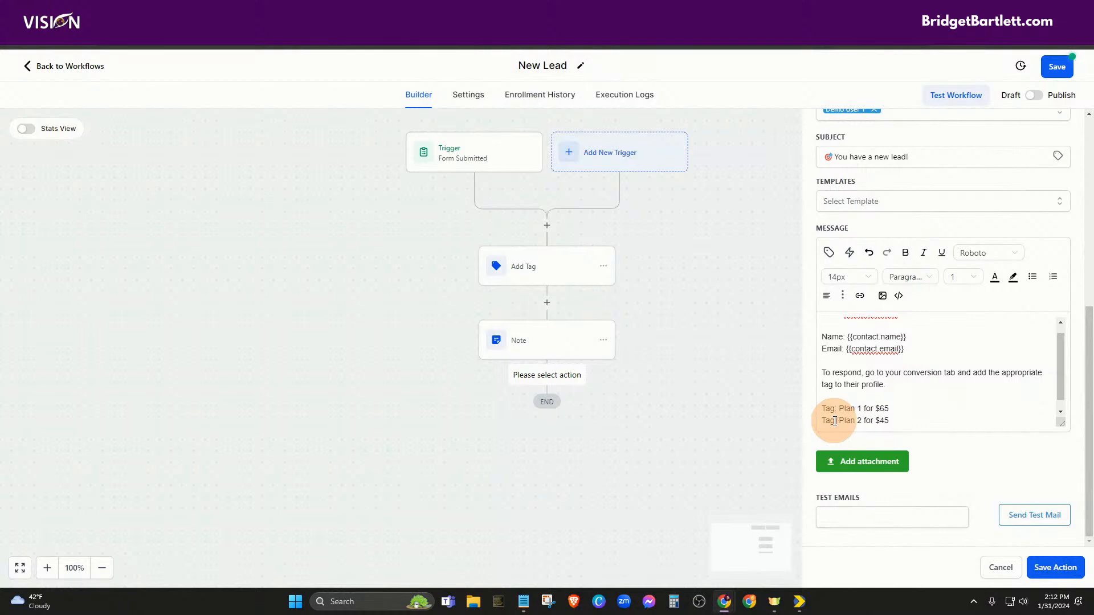
left_click(941, 421)
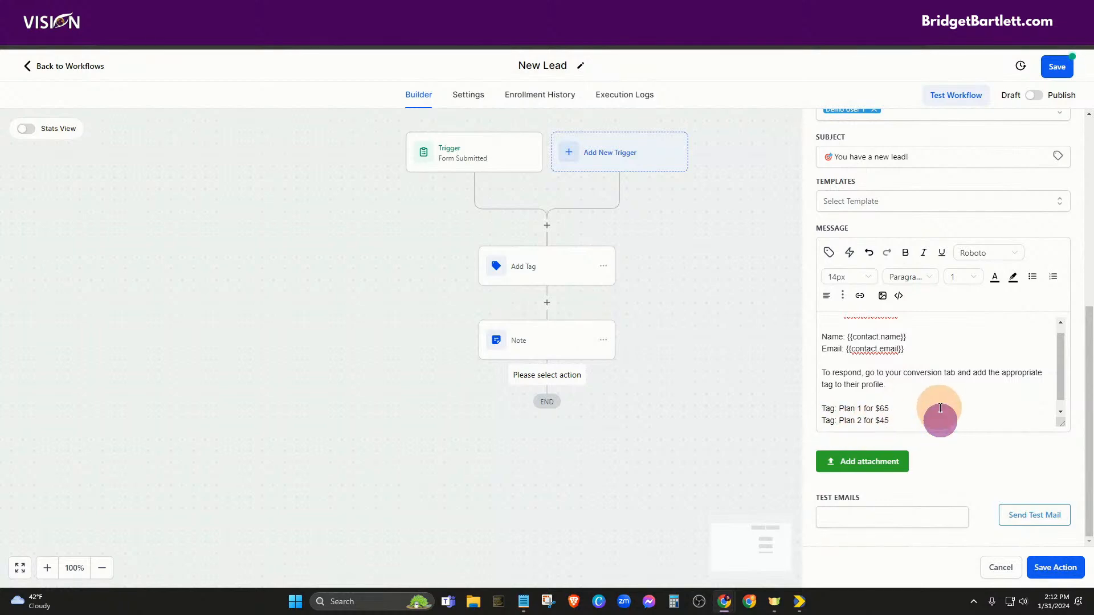
- Review the finished notification message and save the internal notification action
scroll(934, 381, "down", 1)
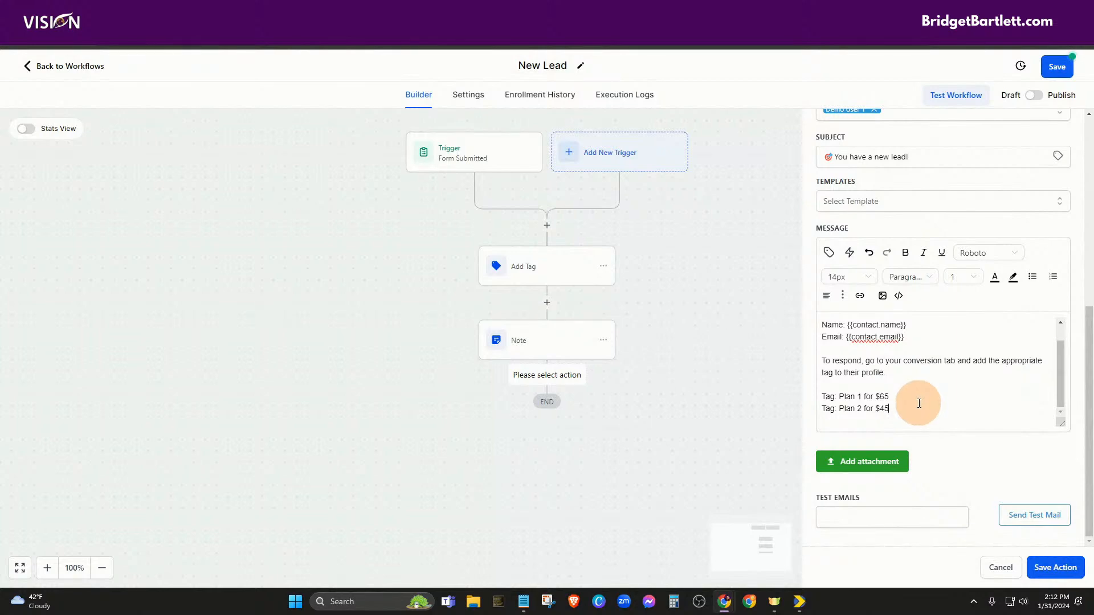
scroll(923, 387, "up", 2)
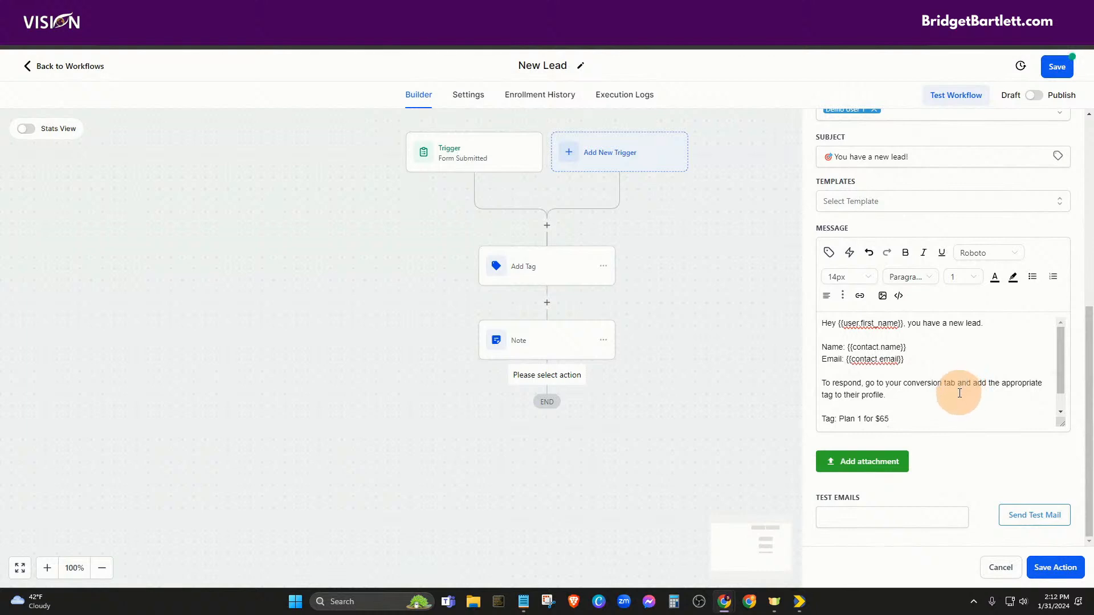
left_click(1050, 568)
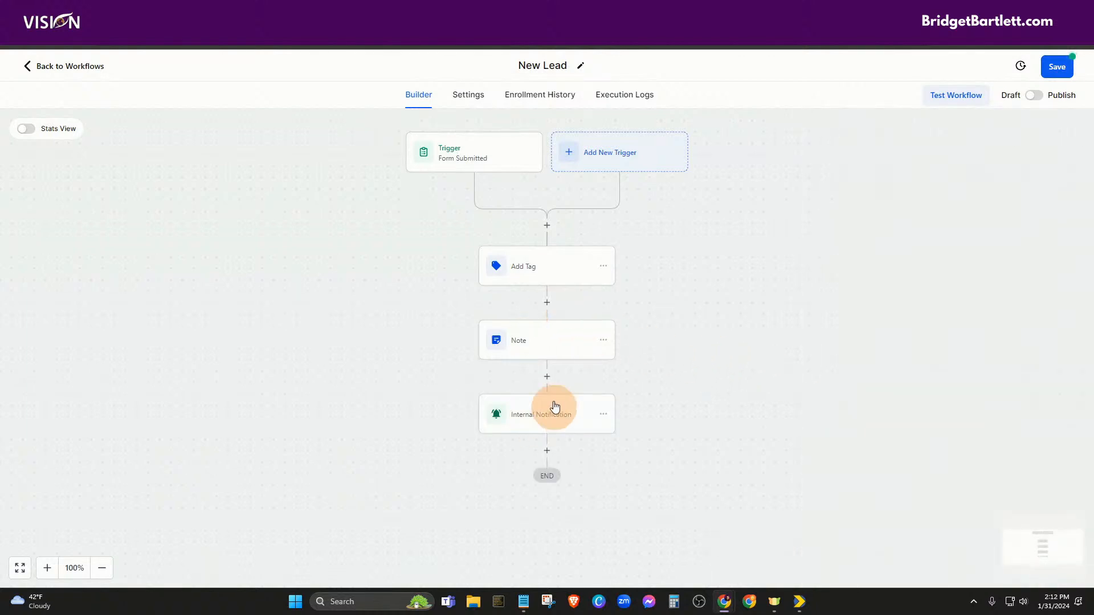
- Add a Send Email action below the Internal Notification and fill its From Name with the sender's name followed by "[My Vision Agency]"
left_click(547, 455)
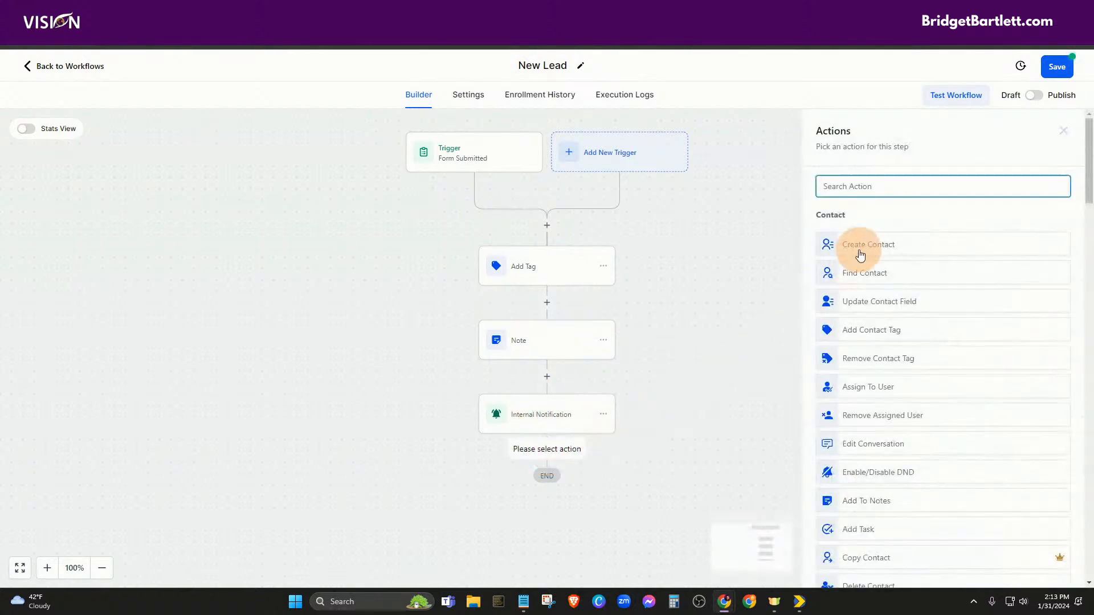
type("email")
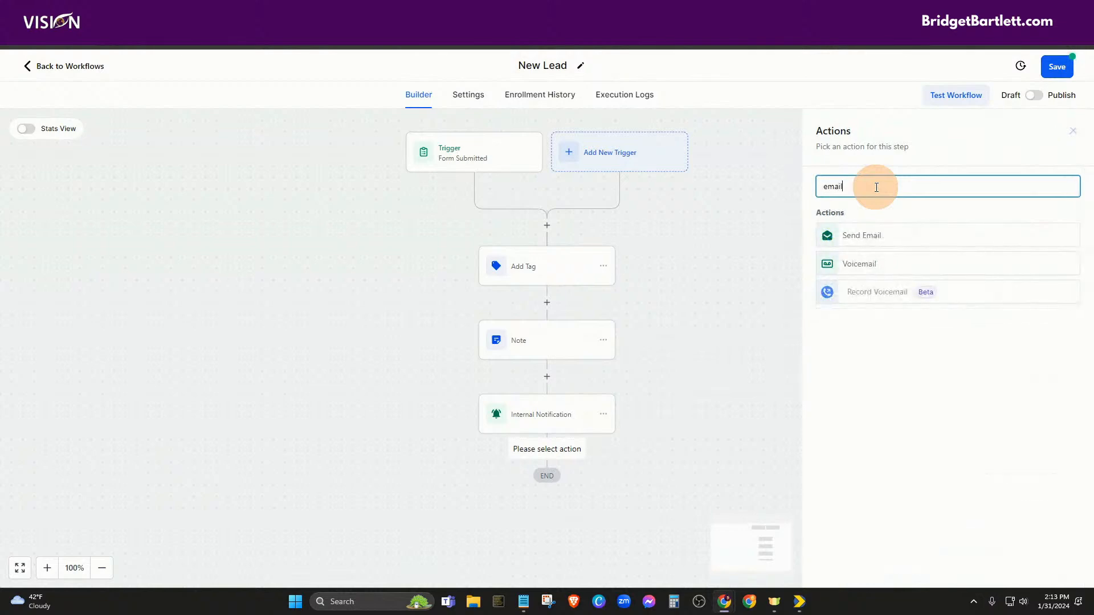
left_click(865, 234)
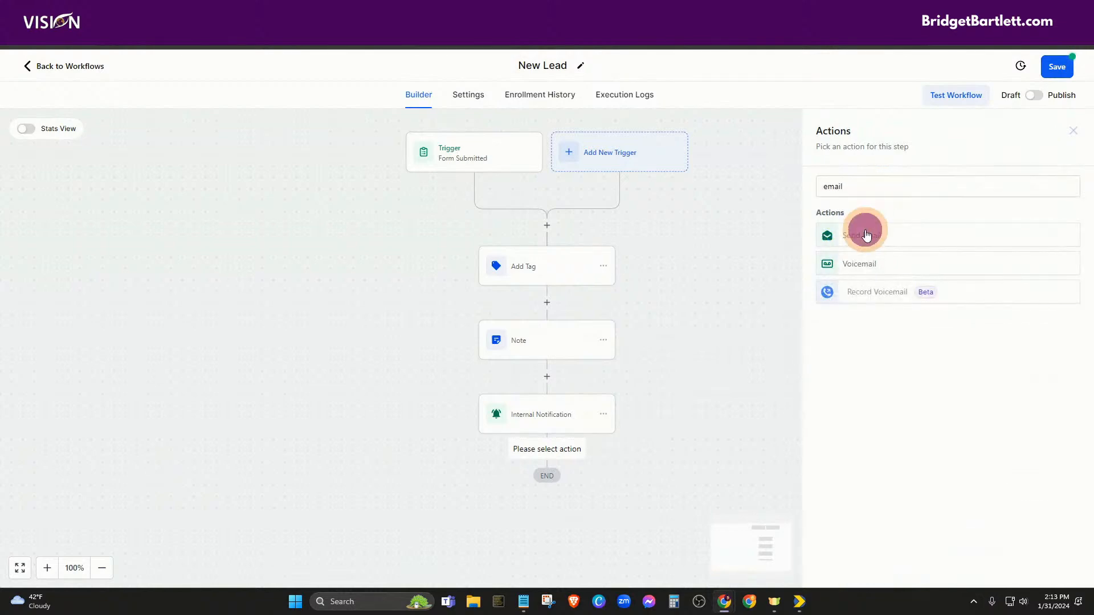
left_click(887, 277)
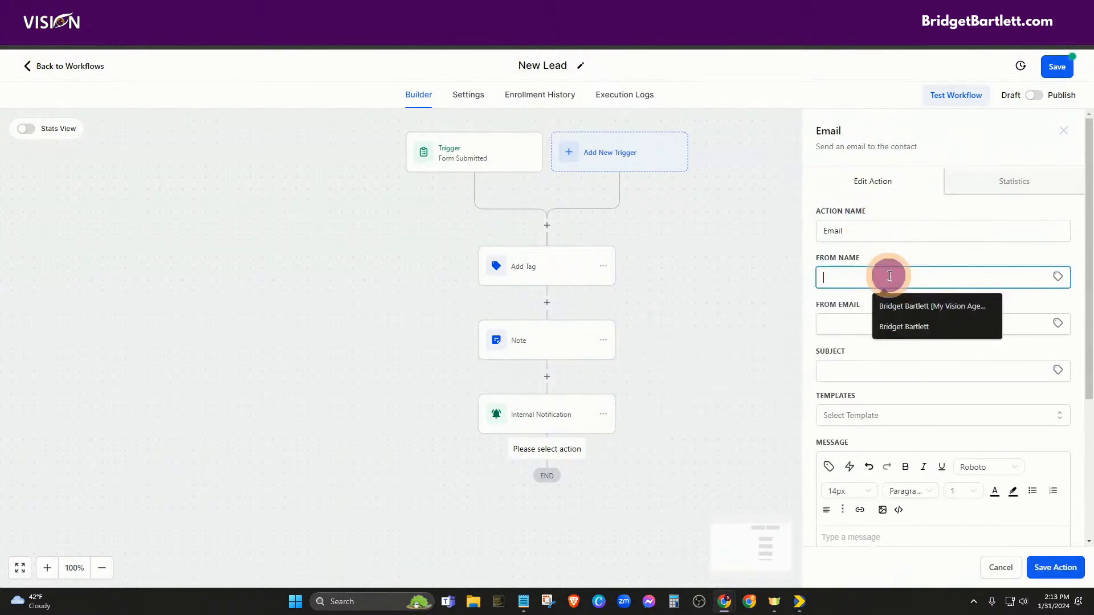
left_click(913, 302)
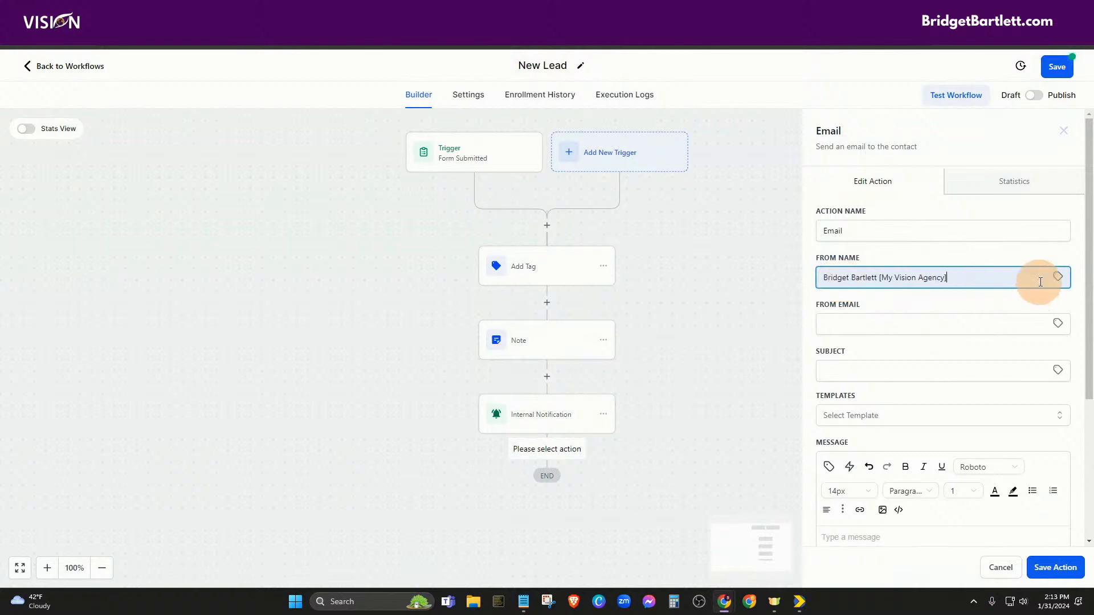
- Append the account name custom value to the From Name and delete it again
left_click(1058, 277)
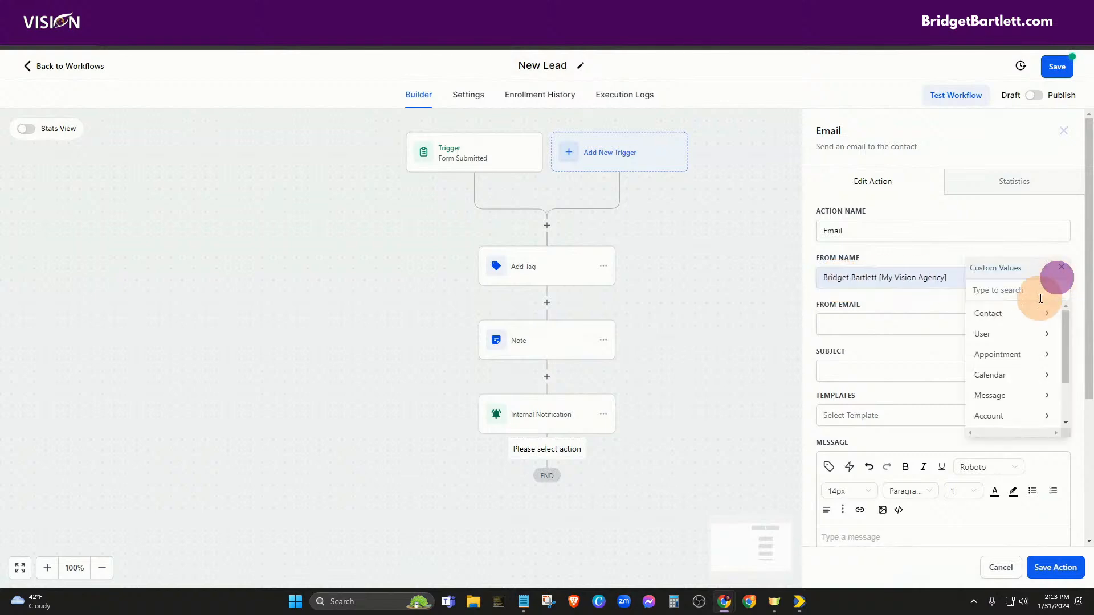
left_click(1003, 415)
left_click(1006, 310)
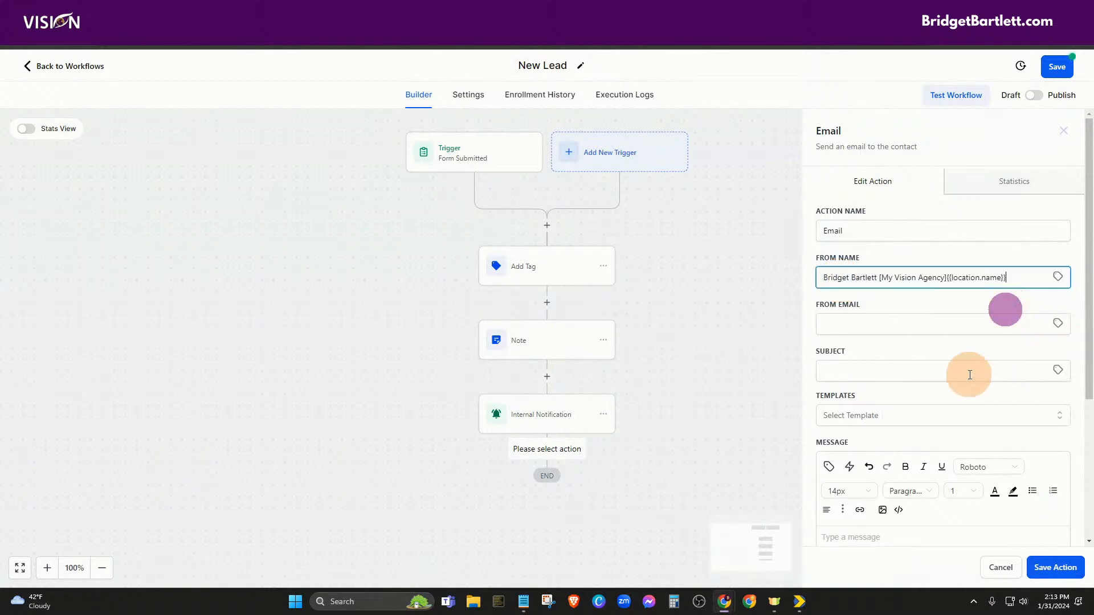
left_click_drag(1014, 279, 948, 278)
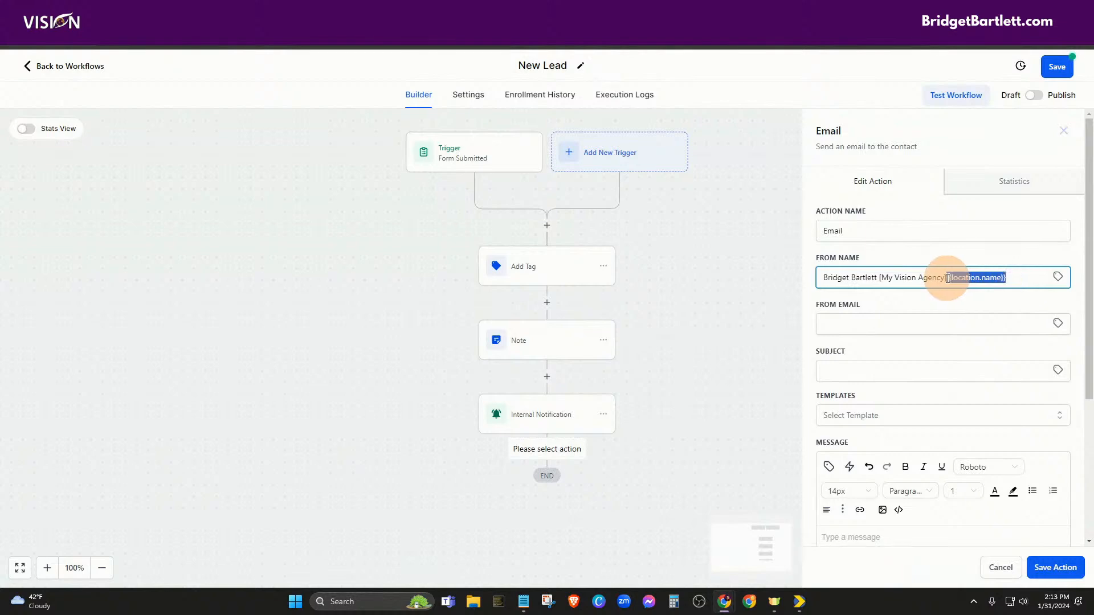
key("BackSpace")
- Fill in the email action's From Email with the agency's info address
left_click(854, 324)
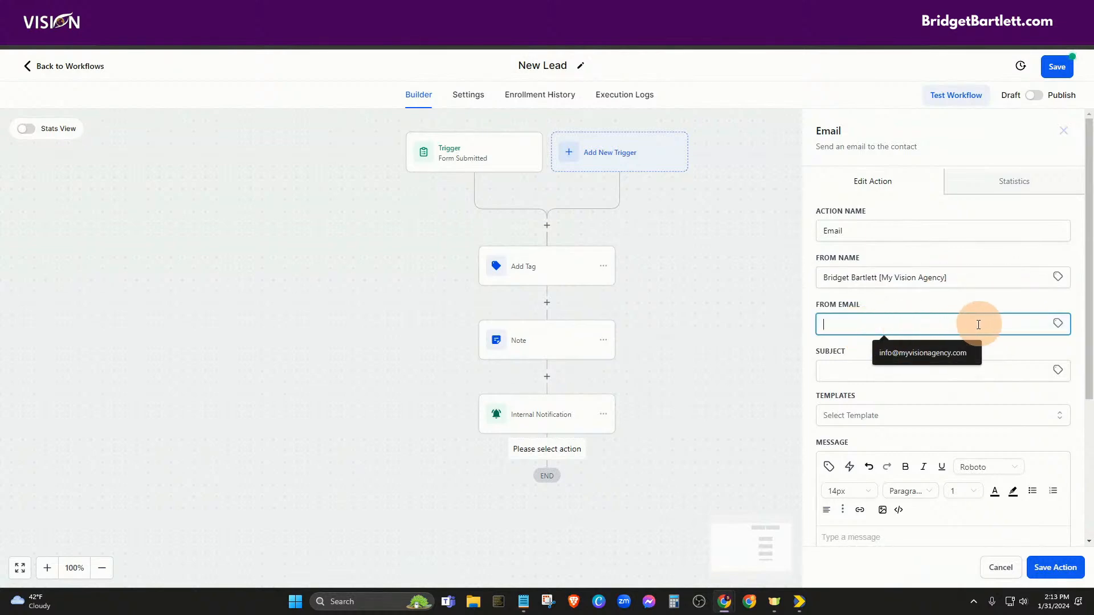
left_click(932, 352)
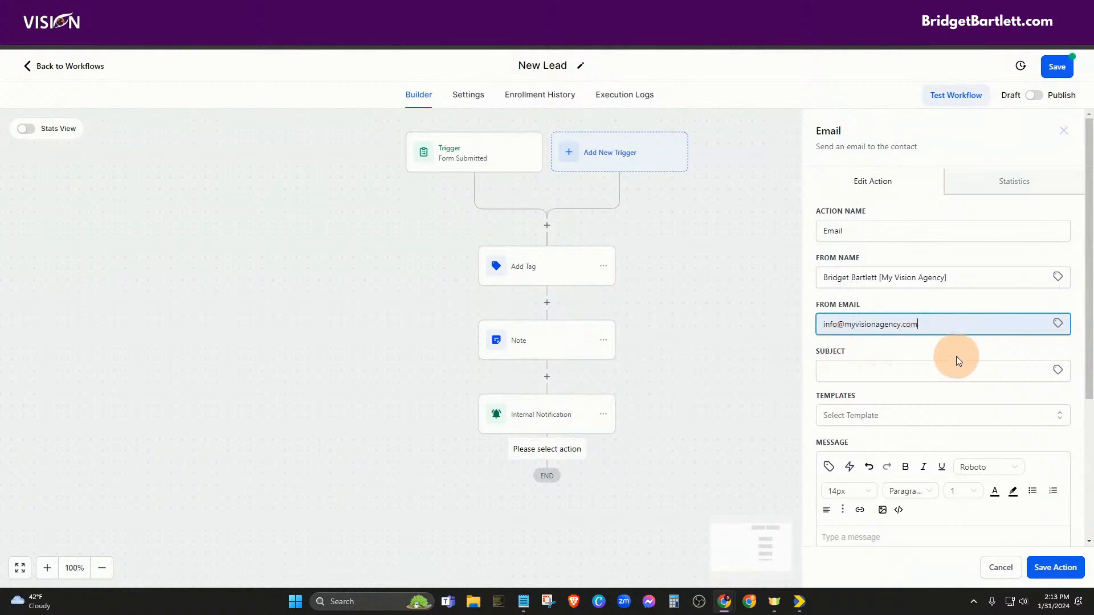
scroll(923, 348, "down", 3)
left_click(843, 160)
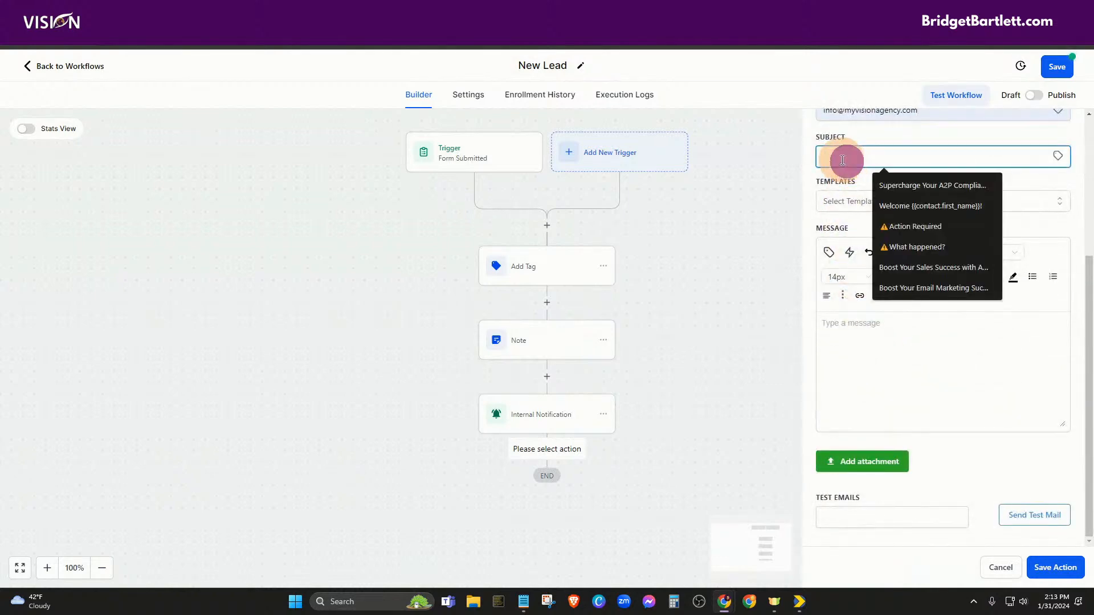
left_click(849, 336)
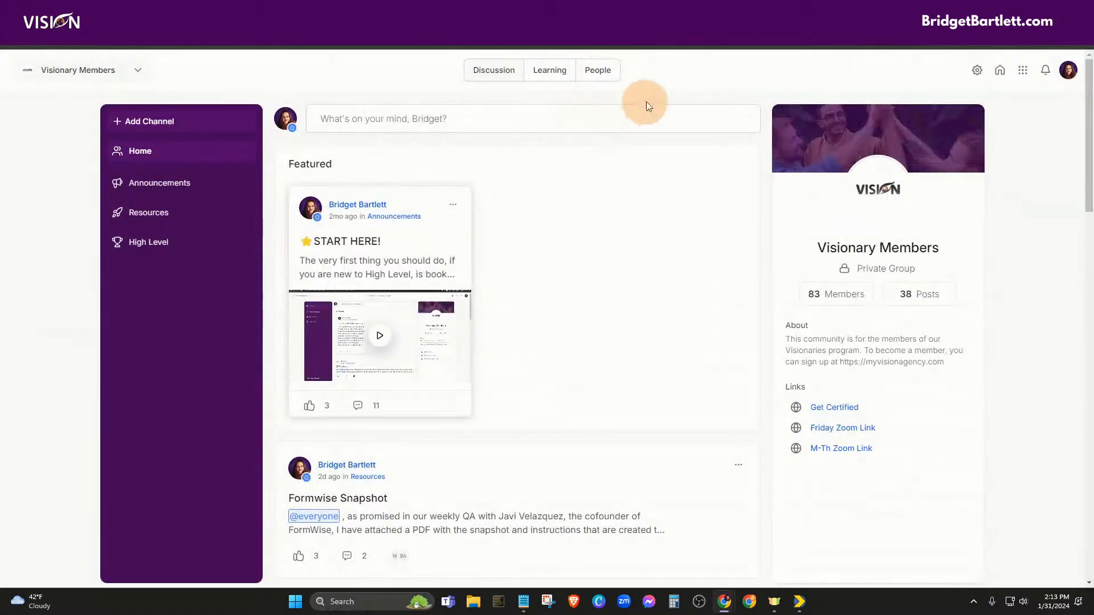
- Switch to the Visionary Members community and open the Access Vision A.I. Content Creator lesson in the Access Tools & Licenses course
left_click(544, 79)
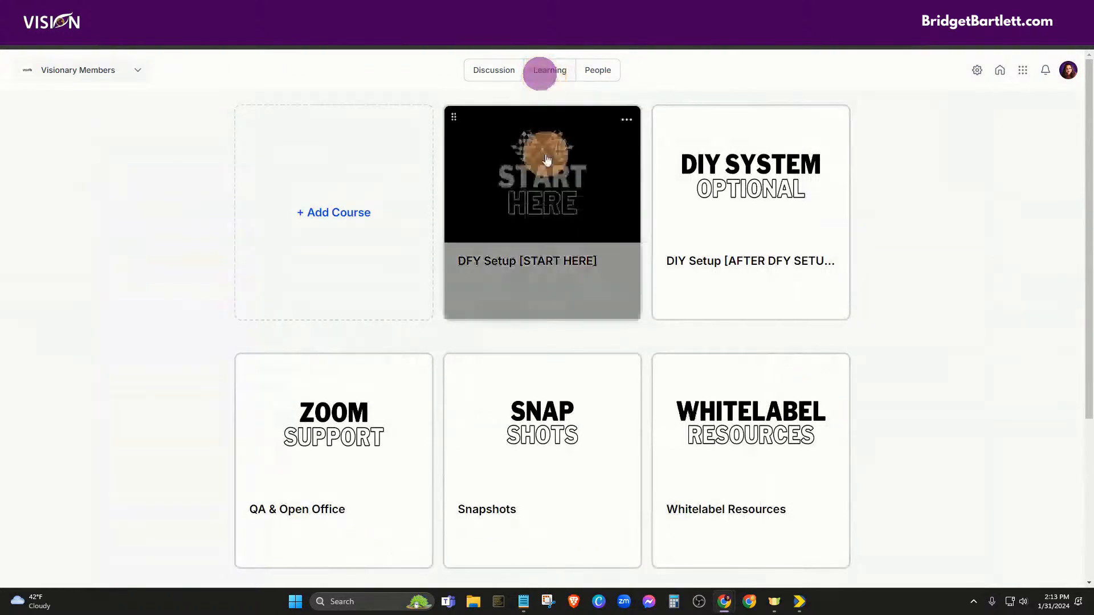
scroll(551, 361, "down", 1)
scroll(551, 361, "down", 4)
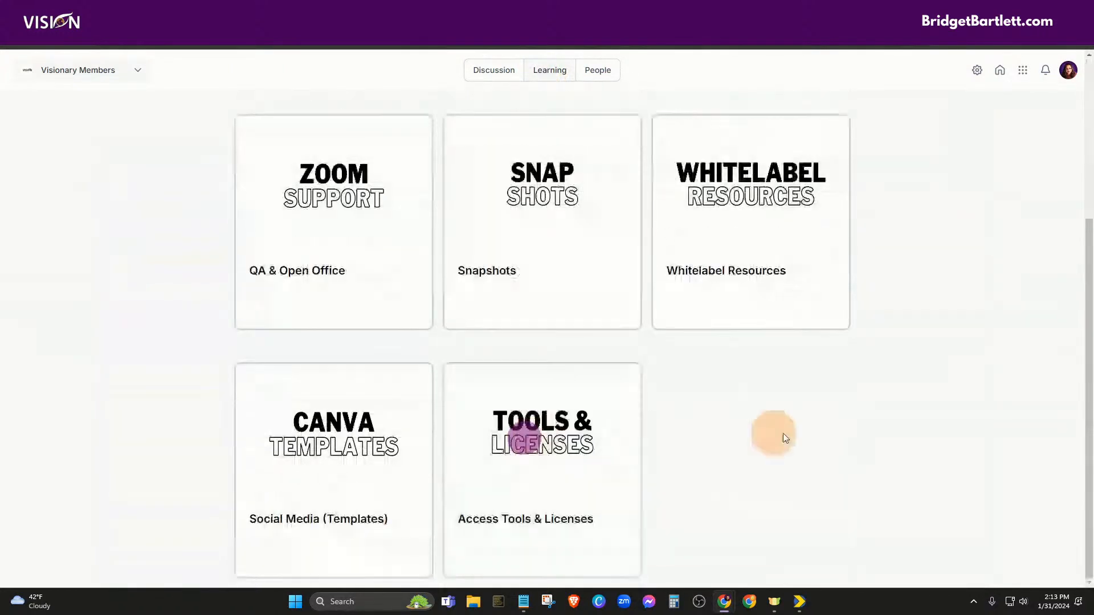
left_click(581, 438)
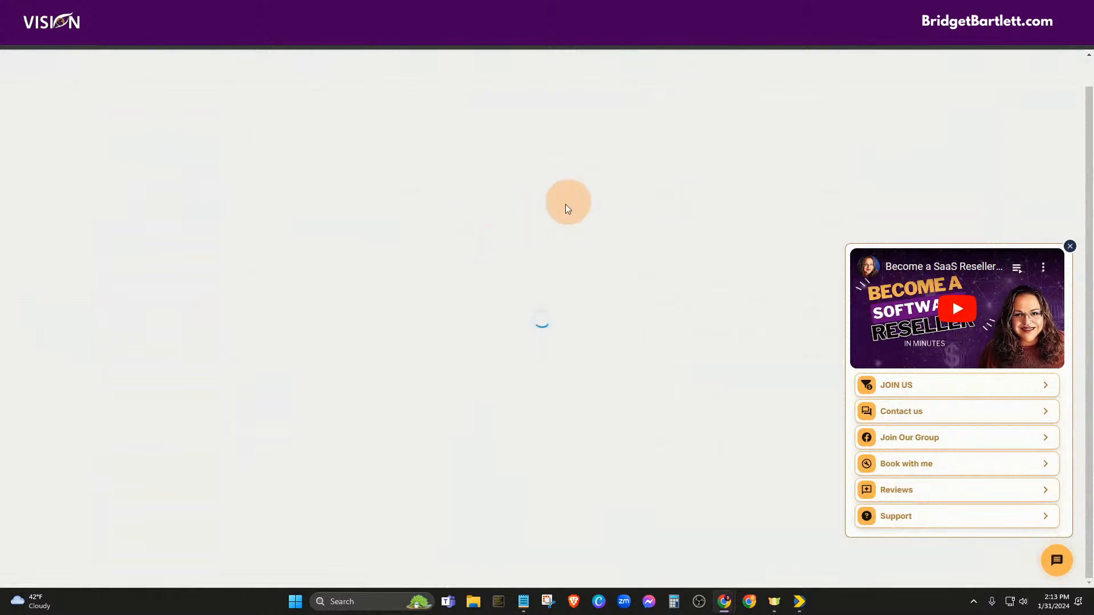
scroll(684, 383, "down", 4)
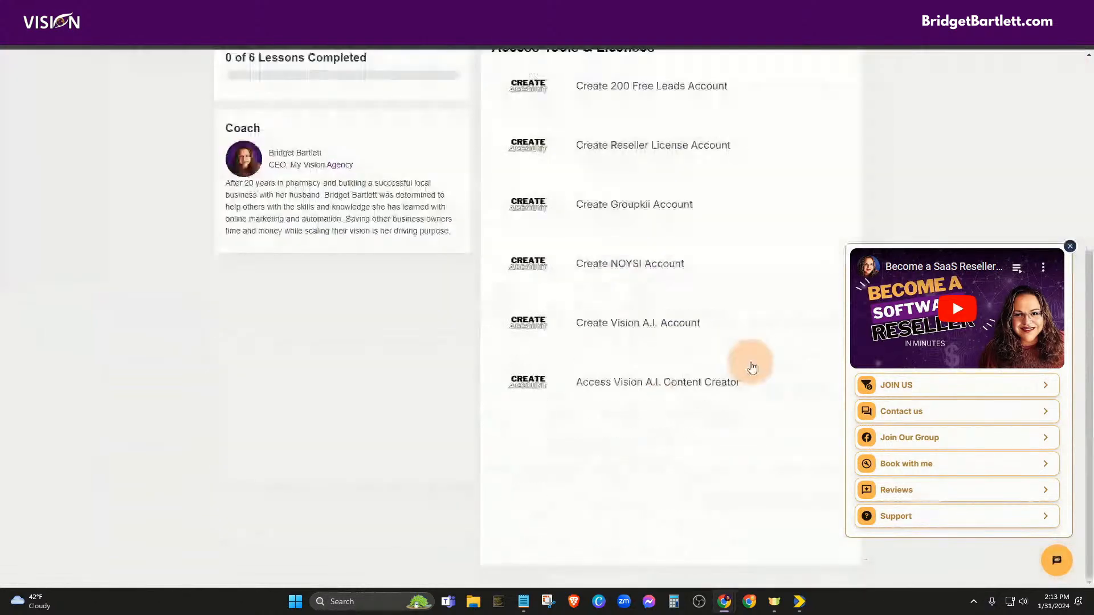
left_click(526, 377)
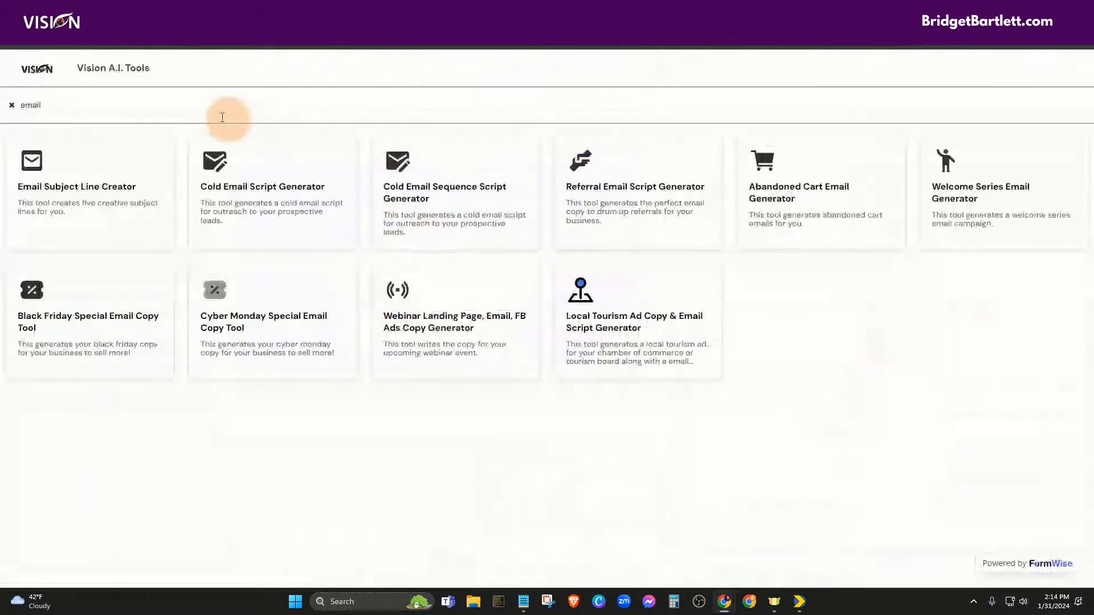
- Search the Vision A.I. Tools for "email" and open the Welcome Series Email Generator
left_click(12, 106)
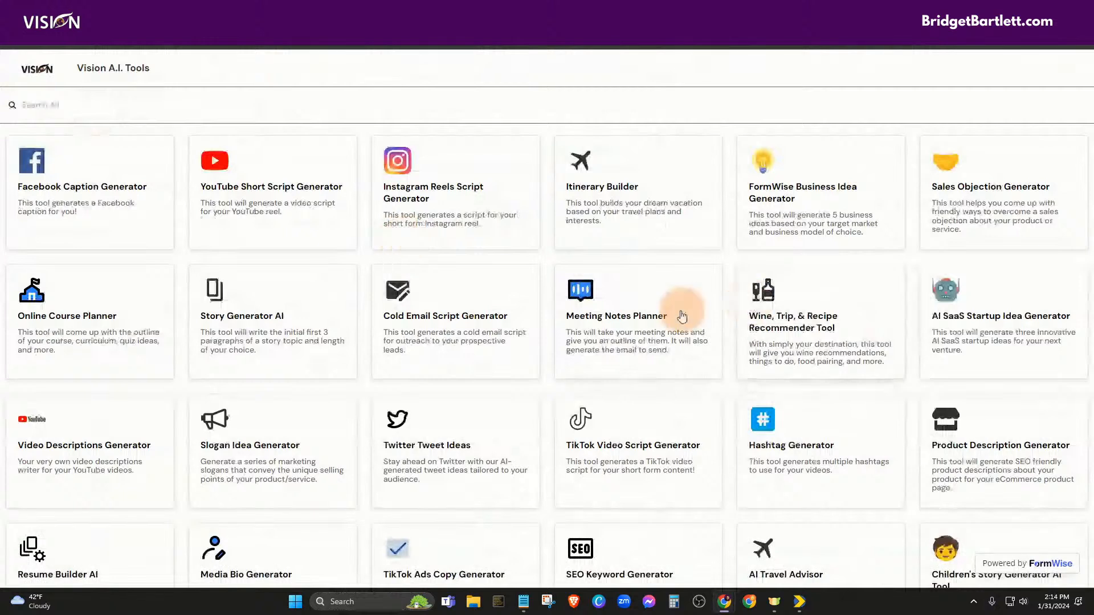
left_click(45, 104)
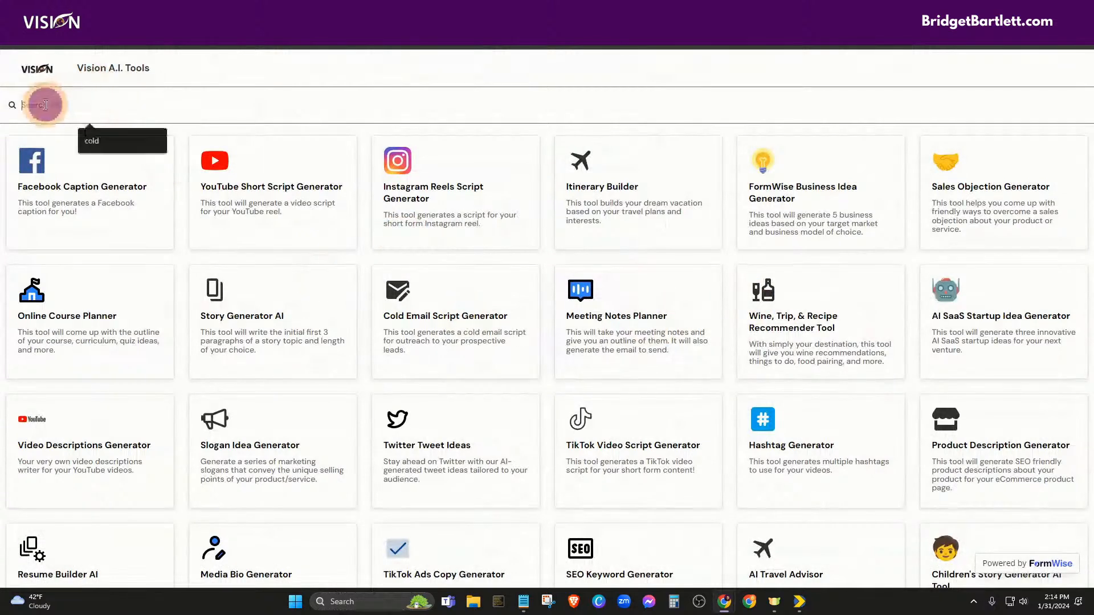
type("email")
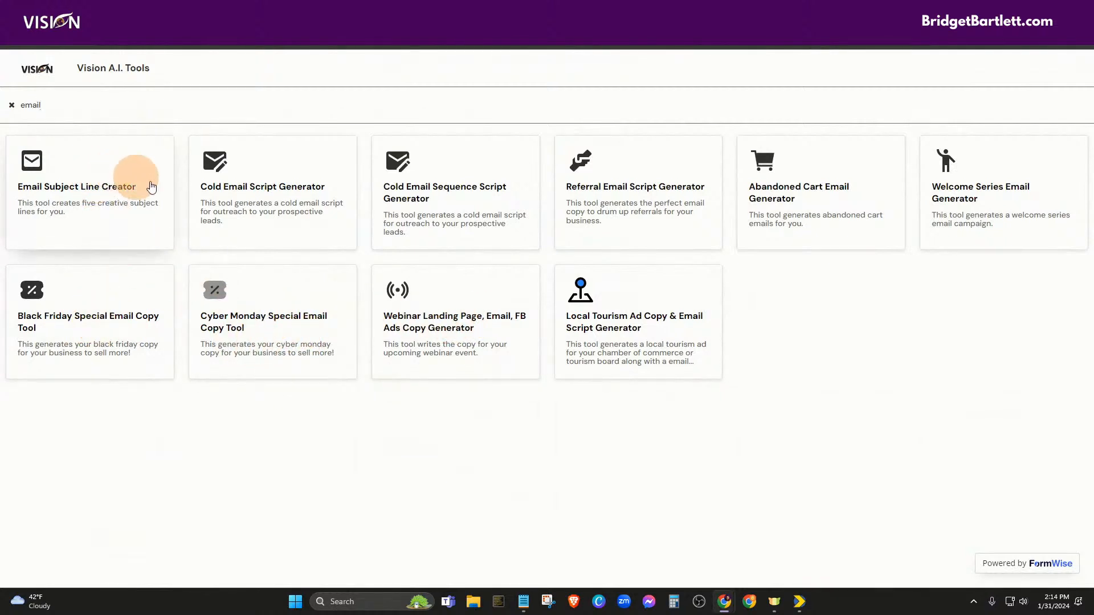
left_click(1005, 200)
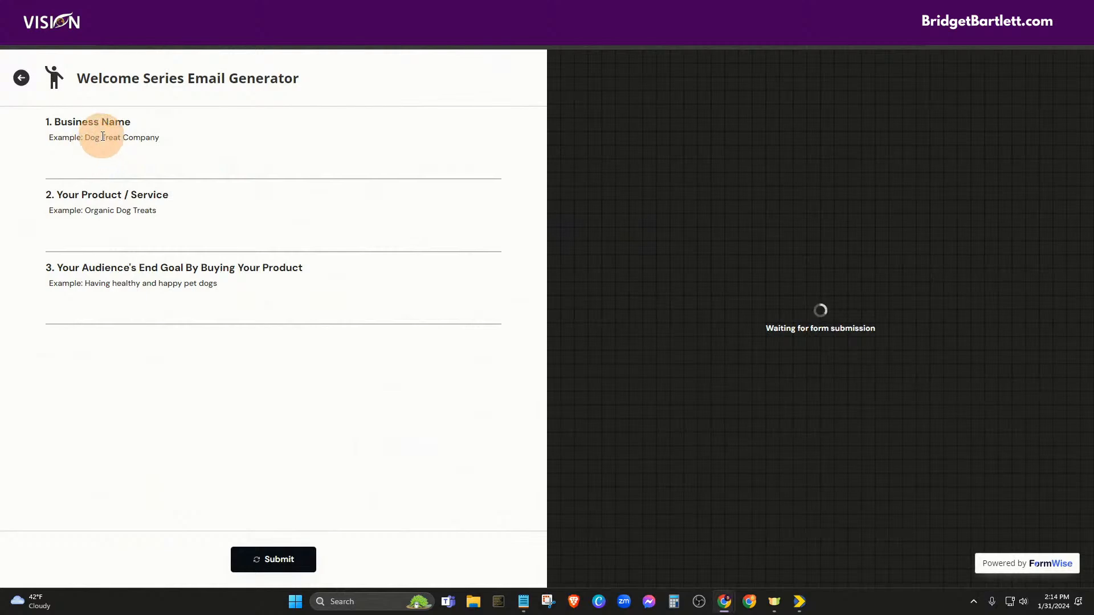
- Generate a welcome email for business "My Vision Agency", product "High Level" and audience goal "To save time and money with automation"
left_click(75, 160)
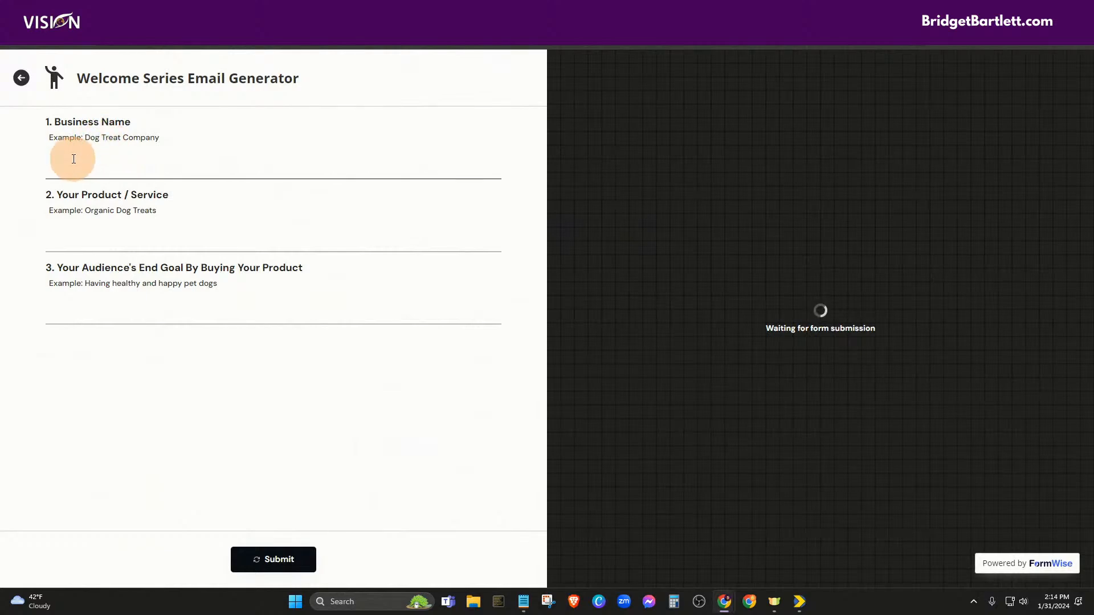
left_click(73, 159)
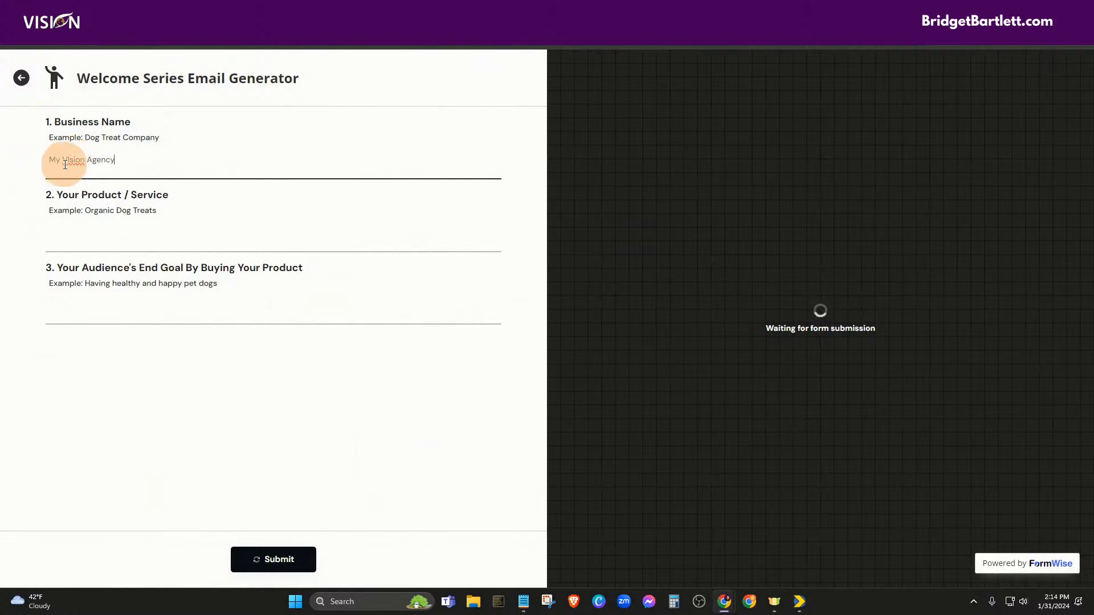
right_click(81, 160)
left_click(88, 174)
left_click(78, 231)
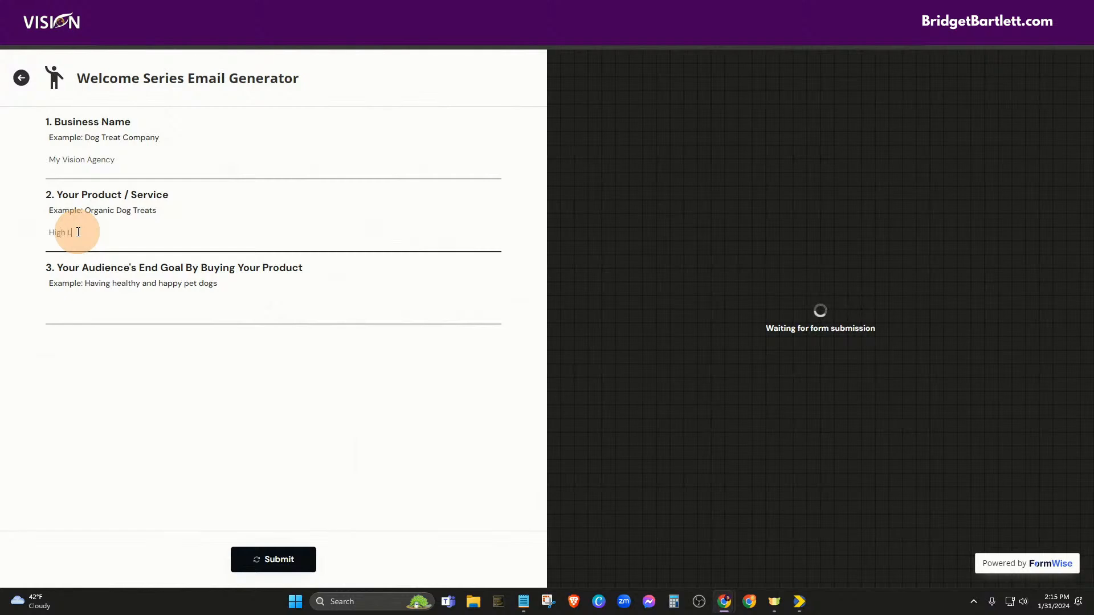
left_click(90, 306)
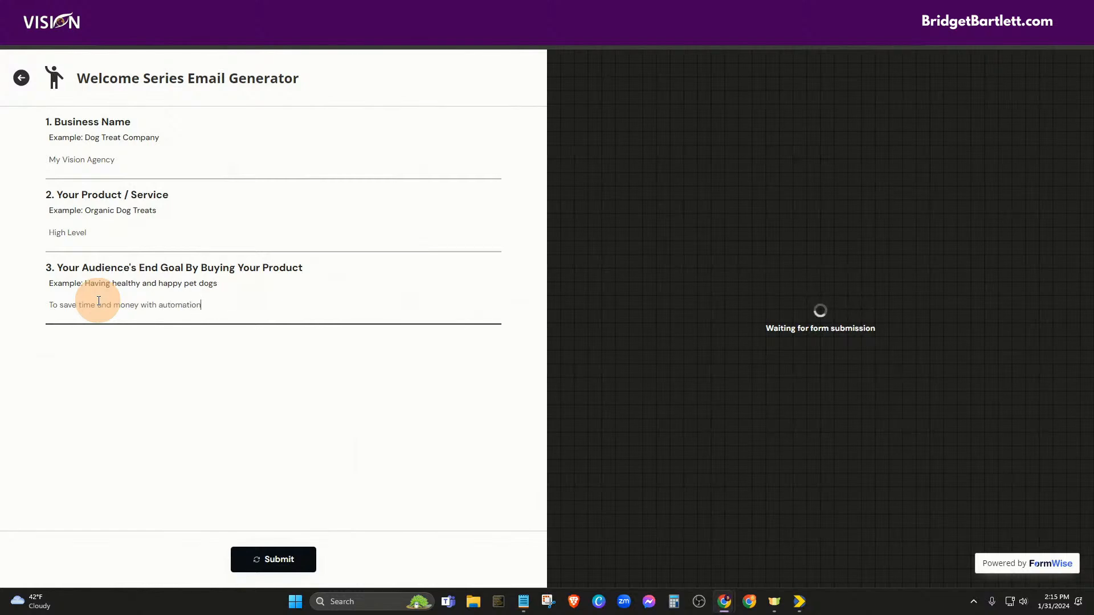
left_click(271, 552)
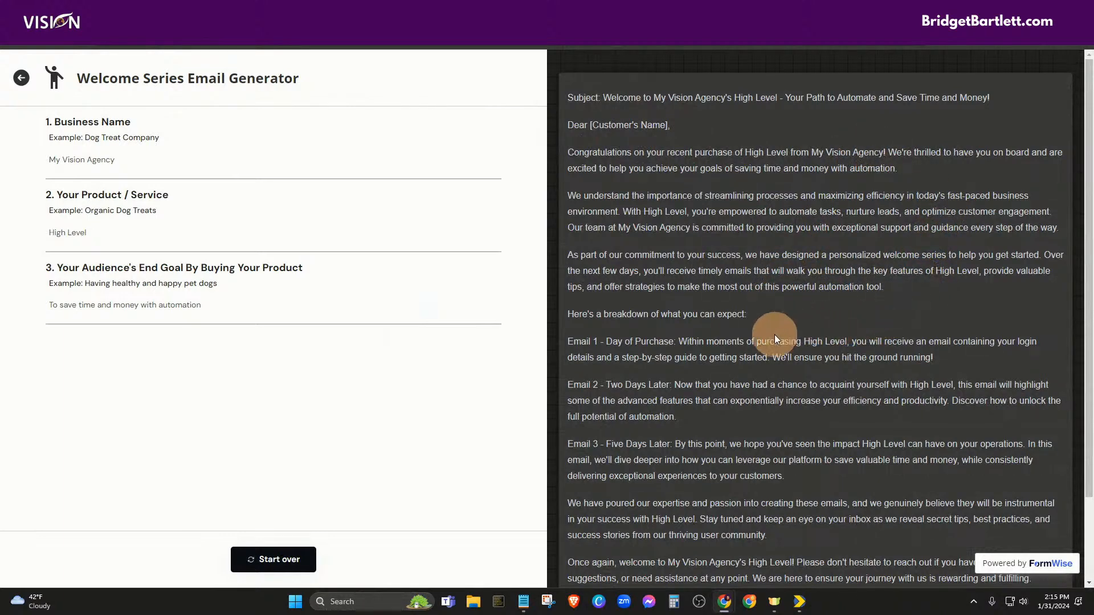
- Copy the generated email from its "Dear" greeting through the signature and return to the New Lead workflow's empty email message
scroll(786, 338, "down", 2)
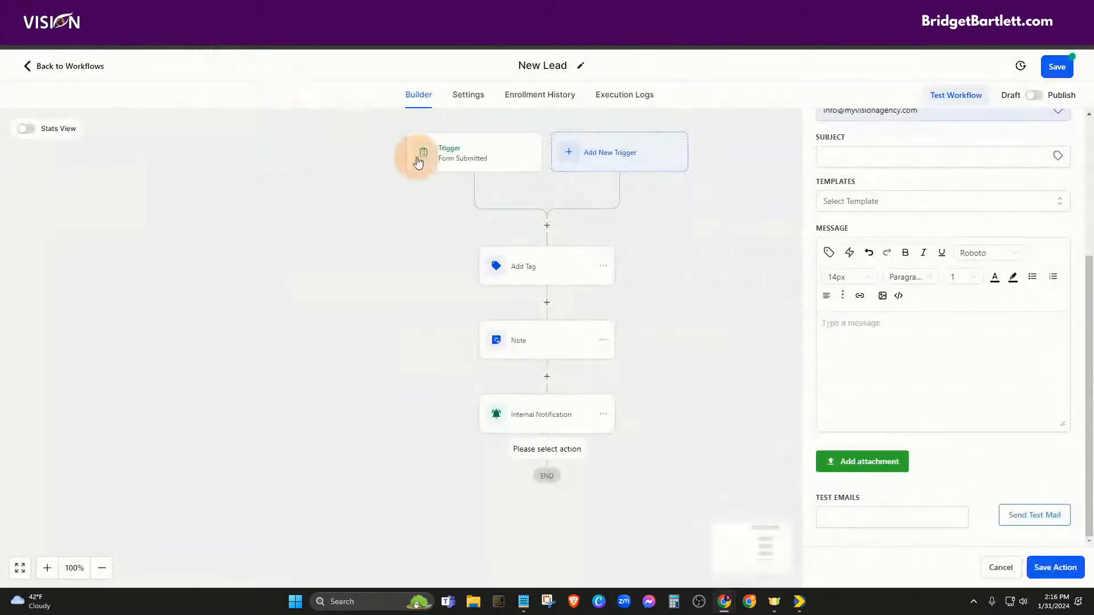
left_click(850, 324)
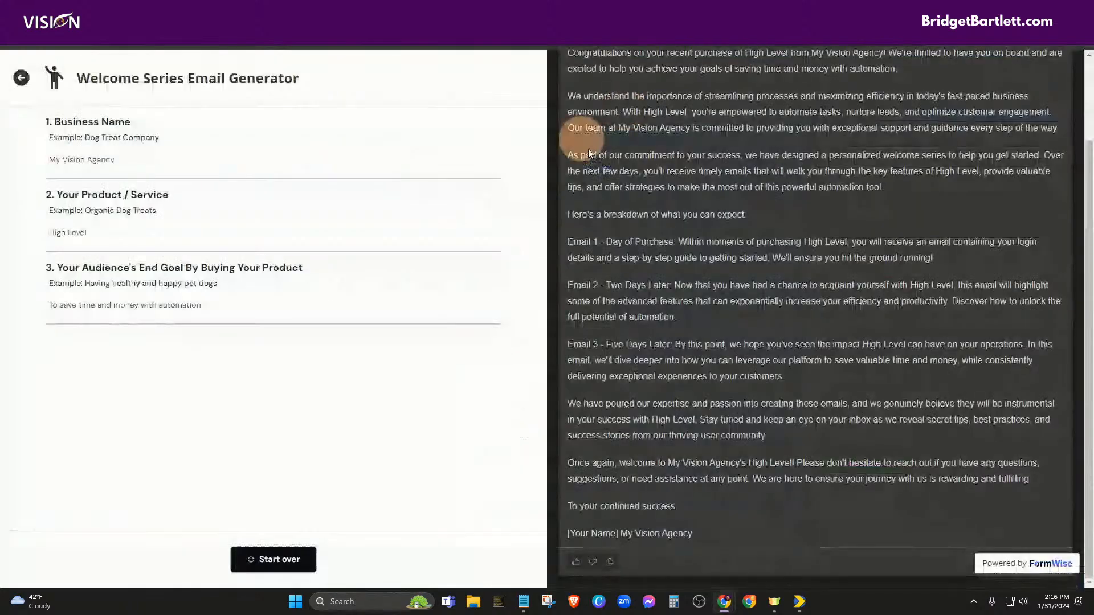
scroll(572, 154, "up", 3)
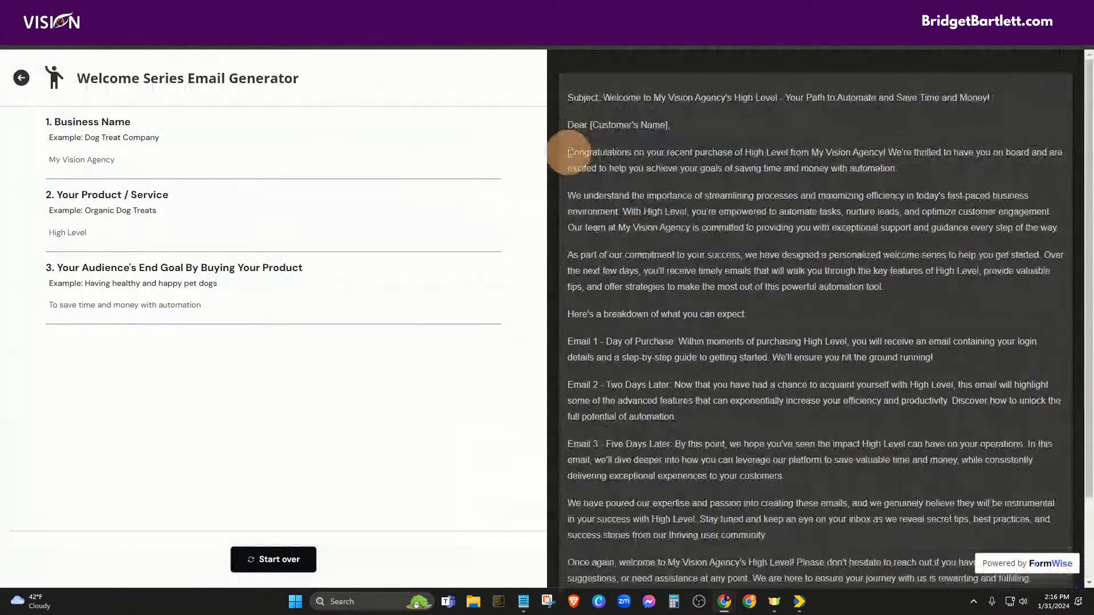
left_click_drag(570, 125, 735, 519)
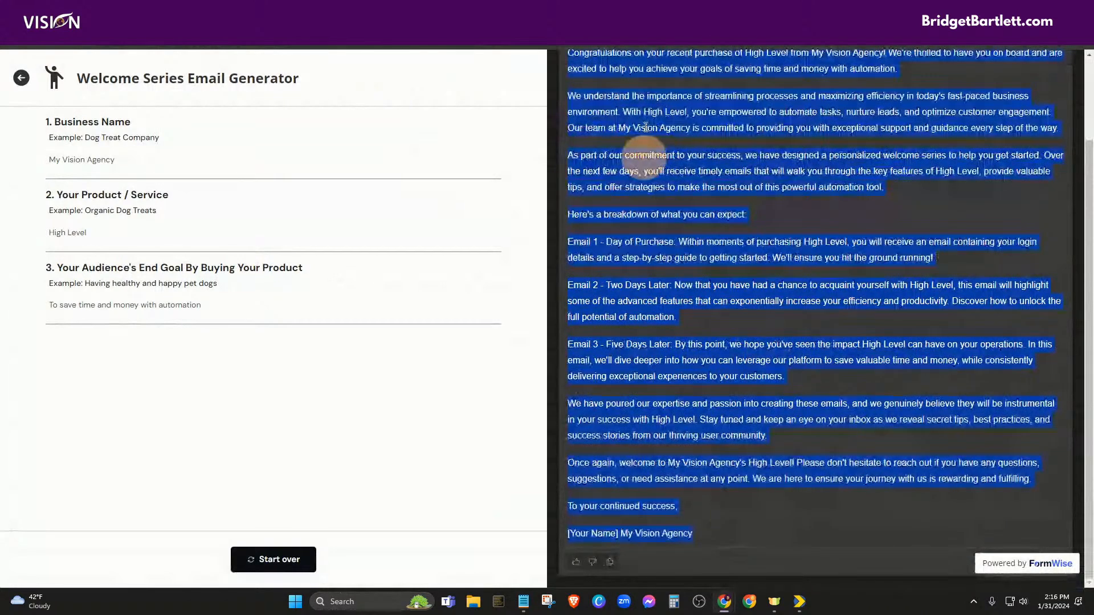
key("ctrl+shift+Tab")
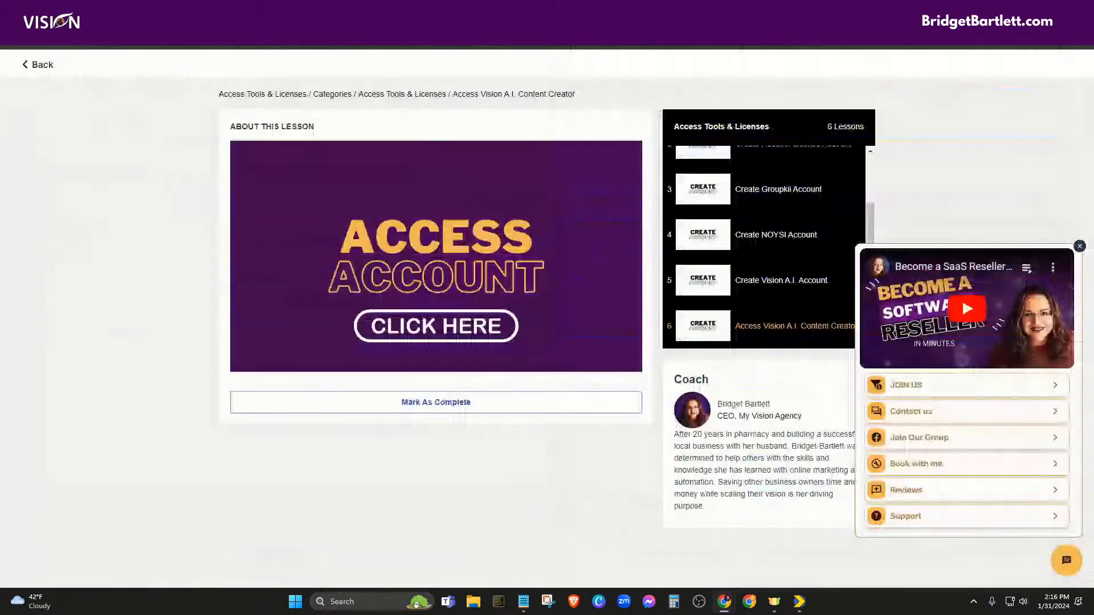
key("ctrl+Tab")
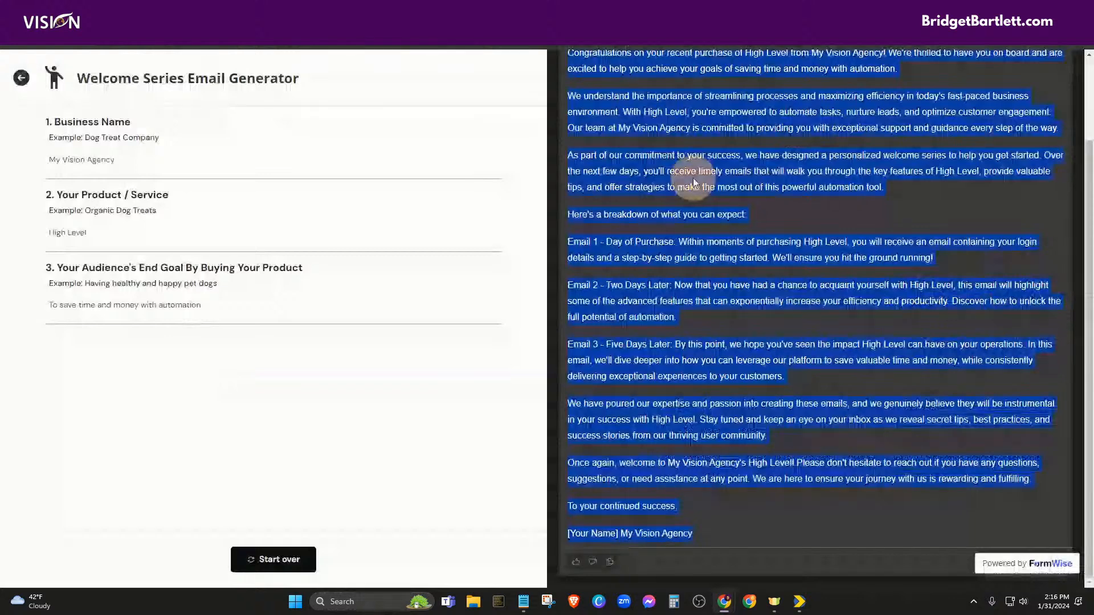
scroll(679, 304, "up", 1)
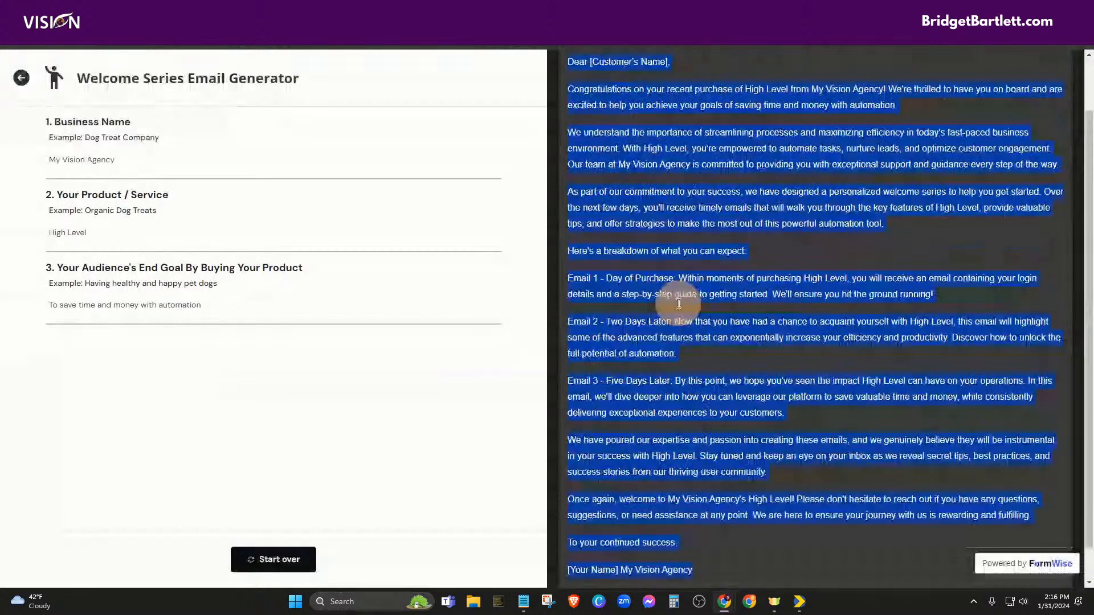
scroll(679, 304, "up", 1)
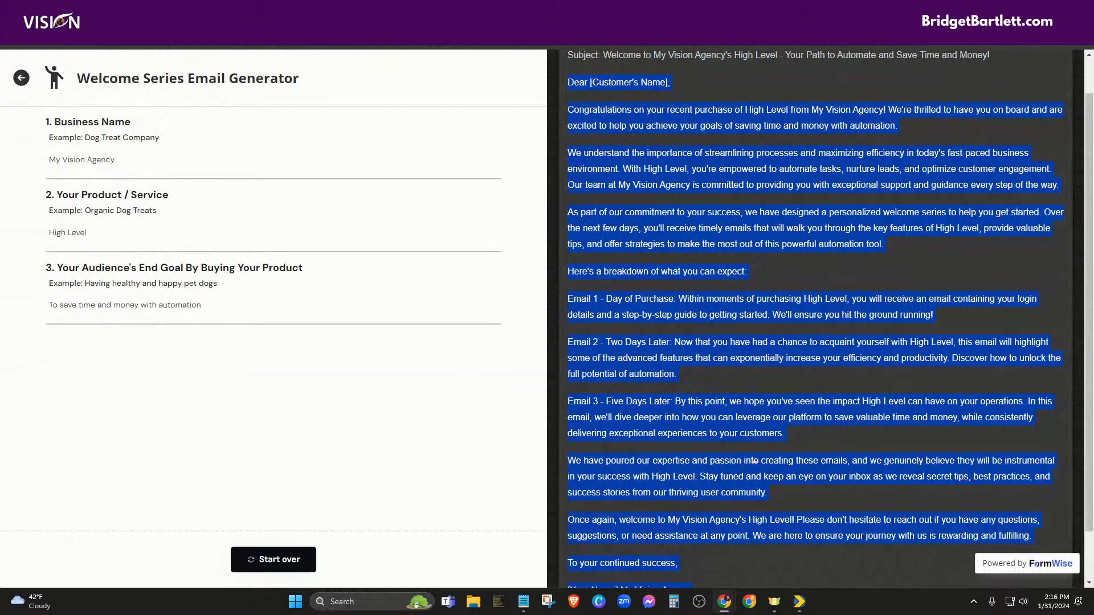
left_click(194, 10)
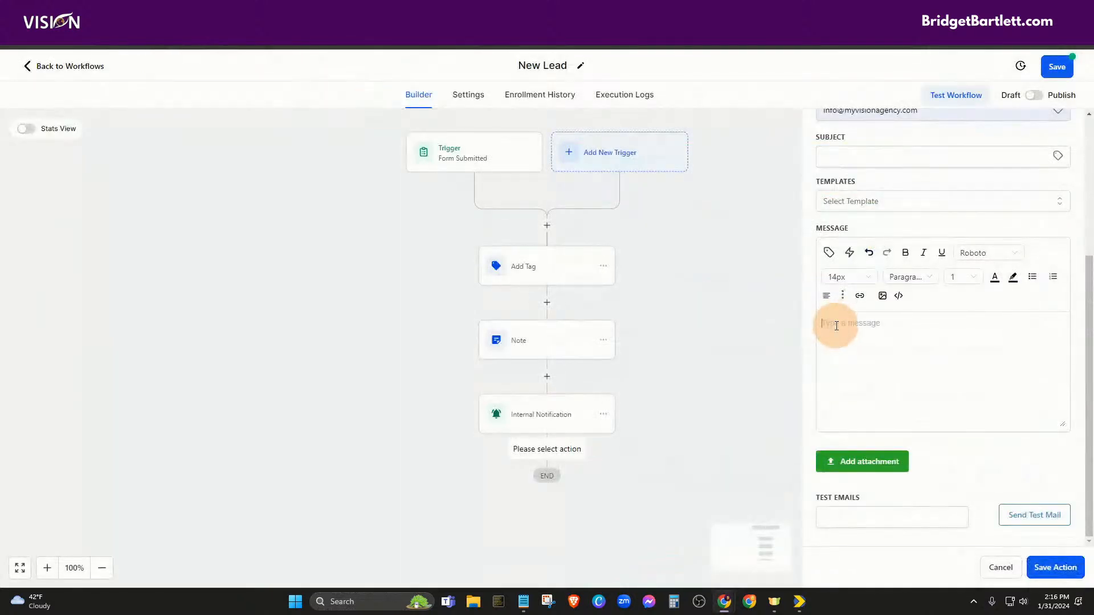
key("ctrl+v")
scroll(914, 388, "up", 5)
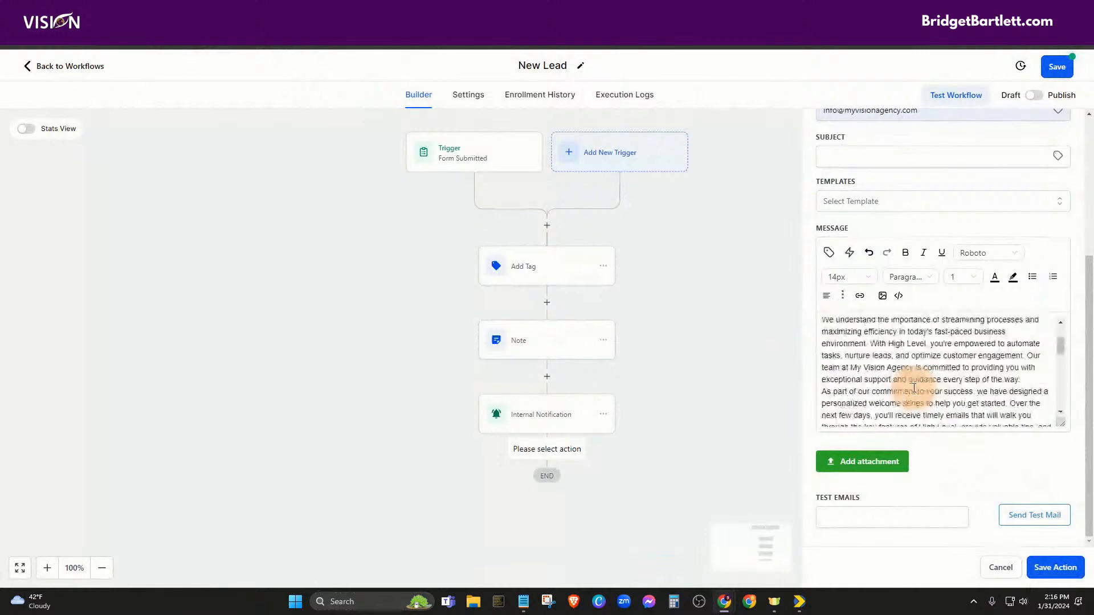
scroll(914, 388, "up", 3)
left_click_drag(821, 320, 975, 450)
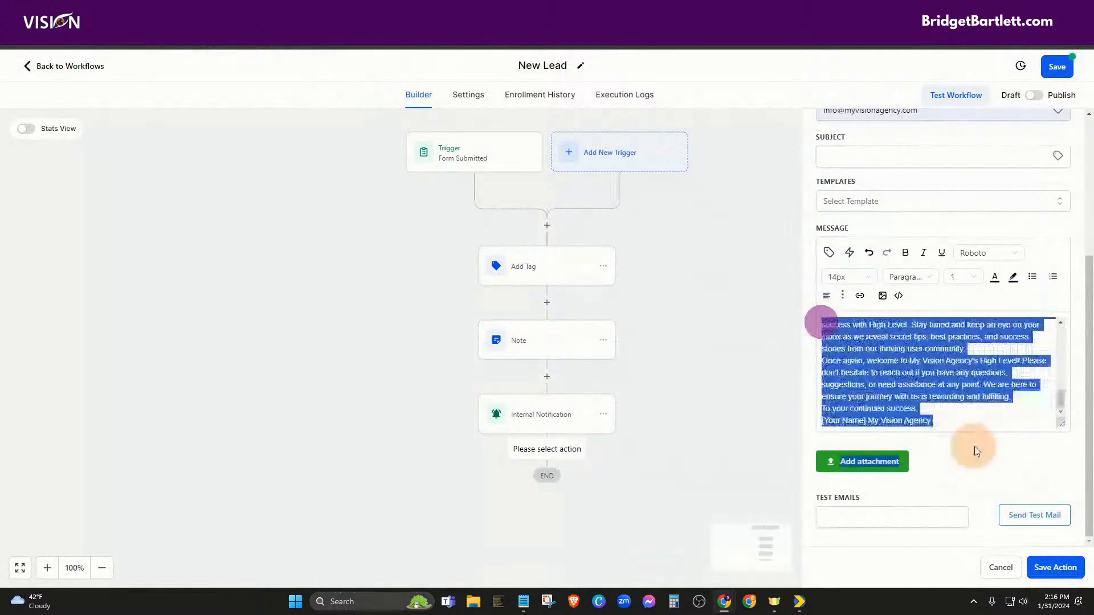
key("BackSpace")
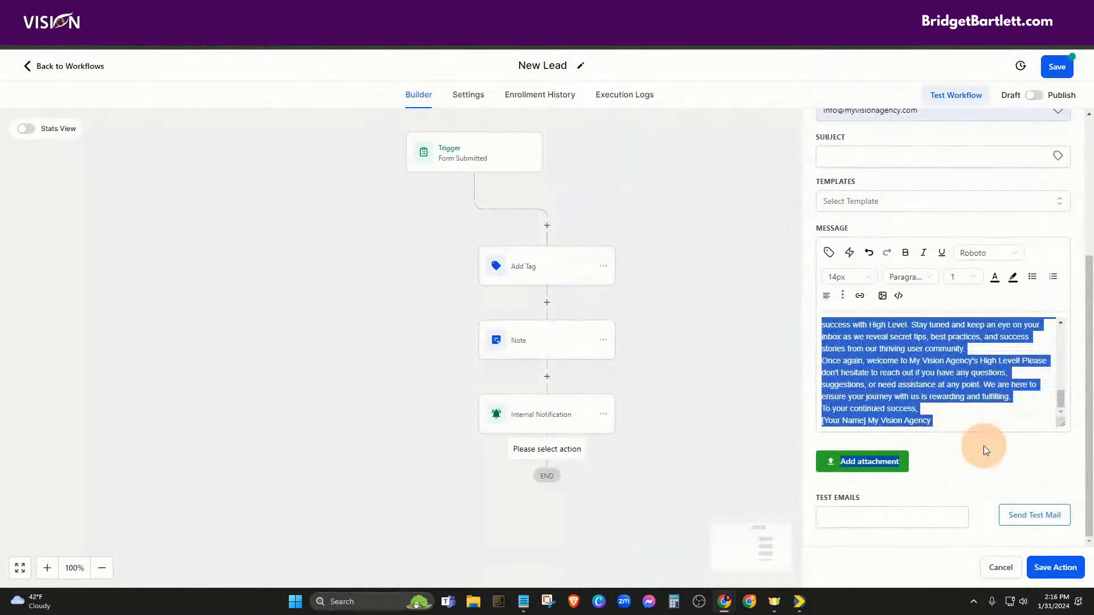
left_click(913, 394)
left_click_drag(943, 422, 819, 313)
key("BackSpace")
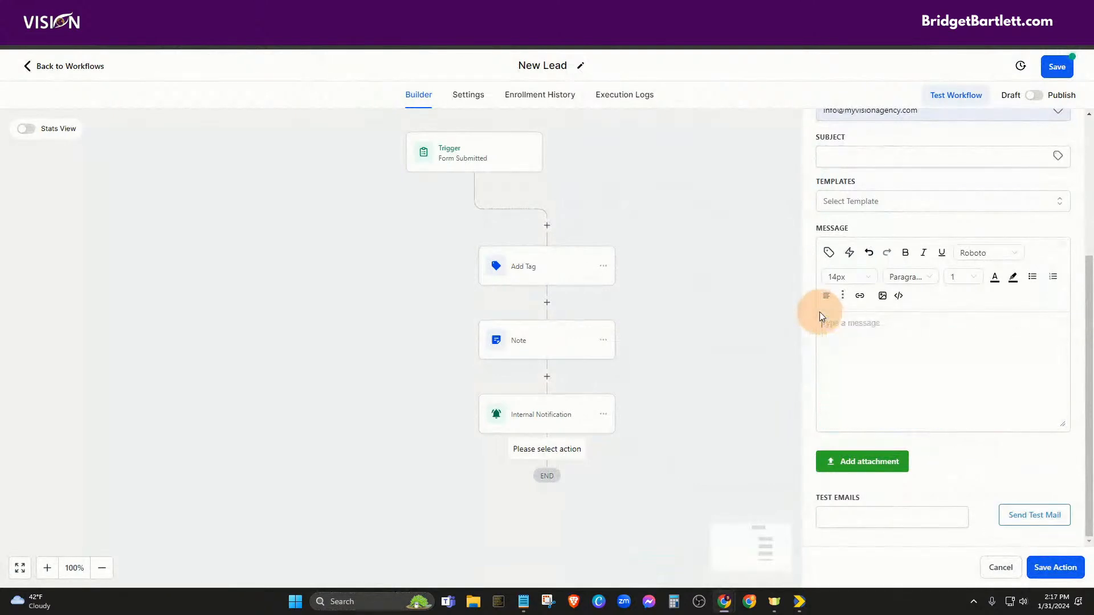
- Paste the copied welcome email into the empty message body of the workflow's email action
key("ctrl+v")
scroll(926, 381, "up", 3)
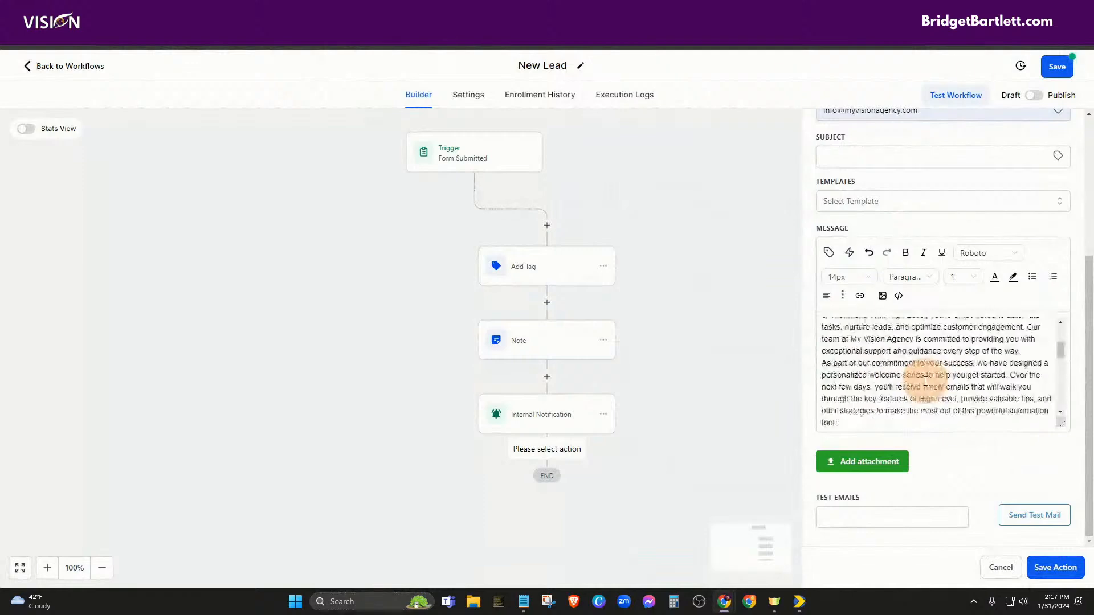
scroll(926, 381, "up", 5)
scroll(976, 452, "down", 3)
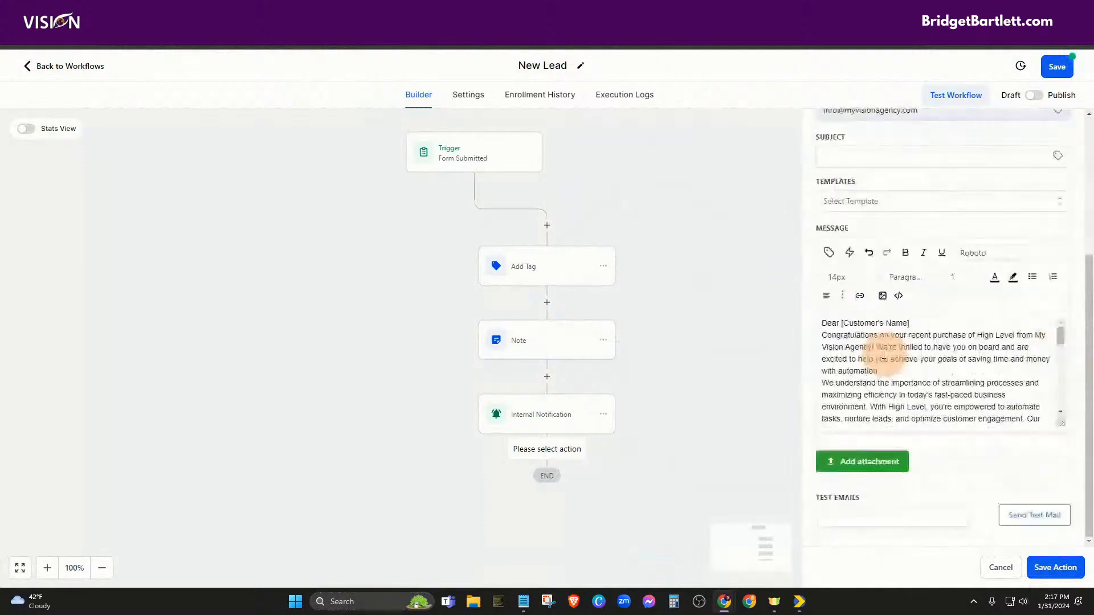
- Replace the "[Customer's Name]" placeholder in the greeting with the contact's First Name custom value and try to save the email action
left_click(910, 325)
left_click_drag(904, 325, 845, 326)
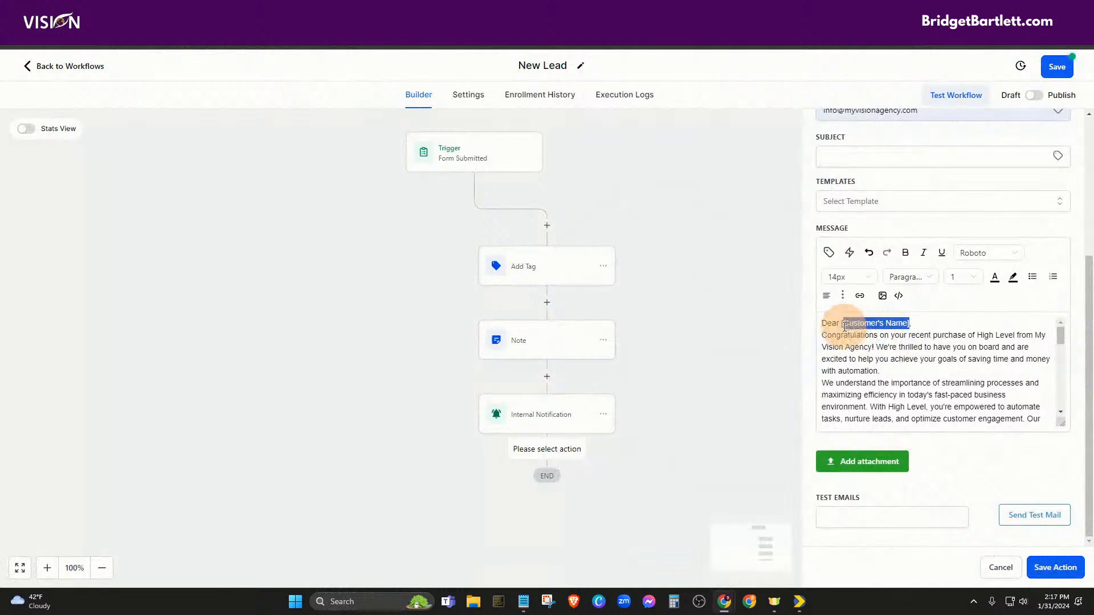
left_click(829, 253)
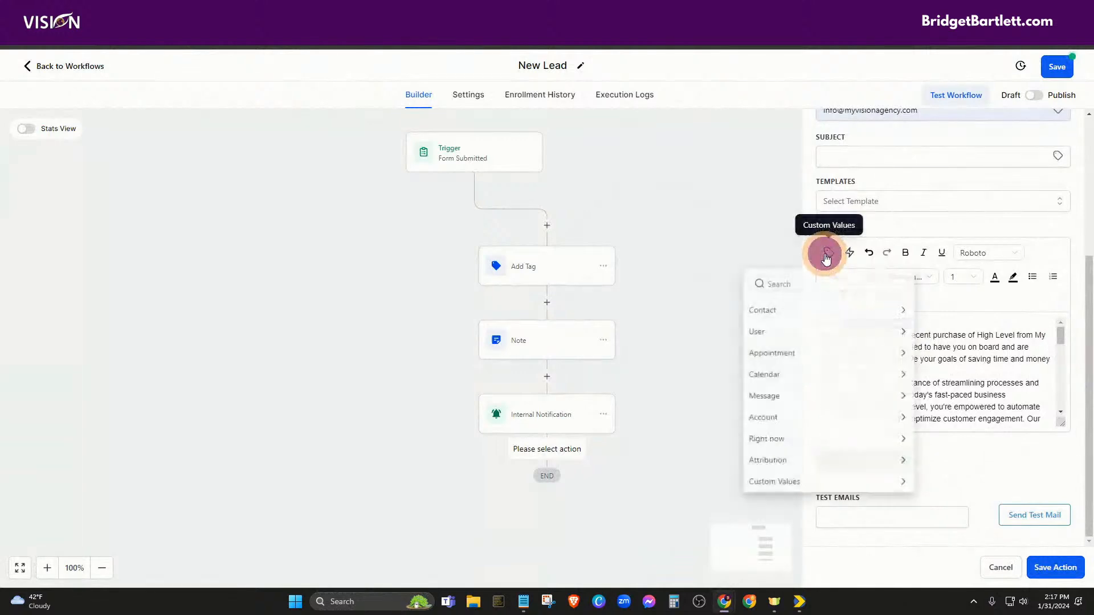
left_click(801, 309)
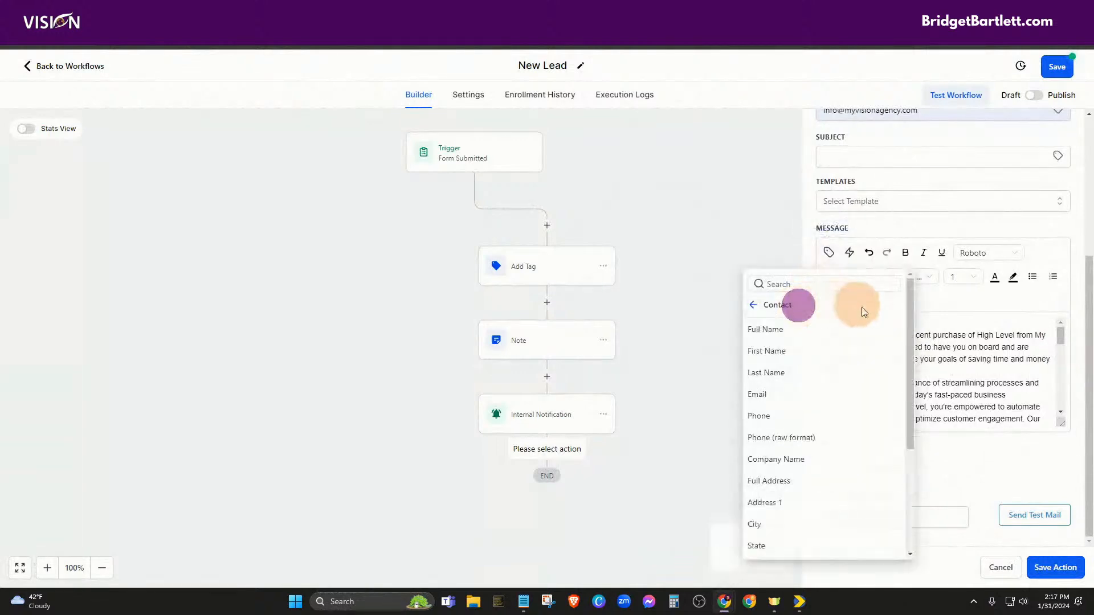
left_click(792, 349)
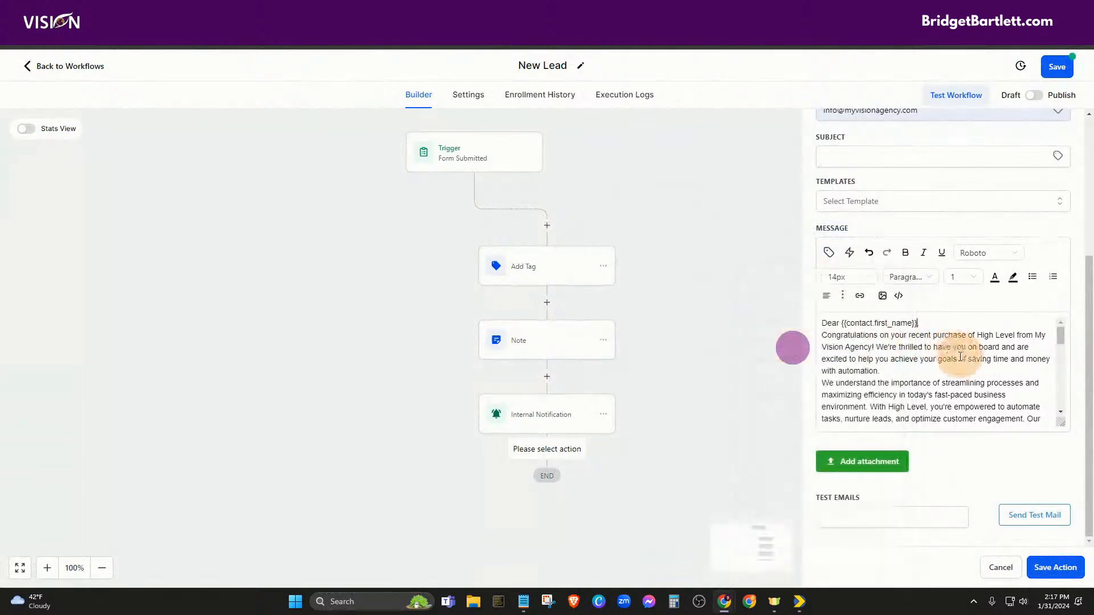
left_click(896, 372)
scroll(917, 385, "down", 5)
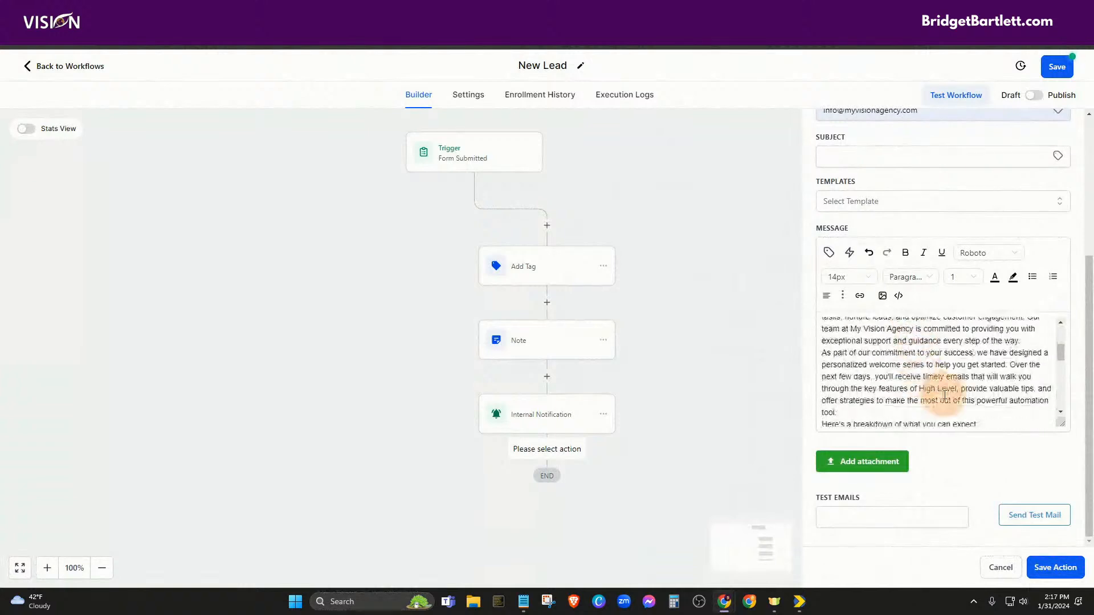
scroll(933, 388, "down", 10)
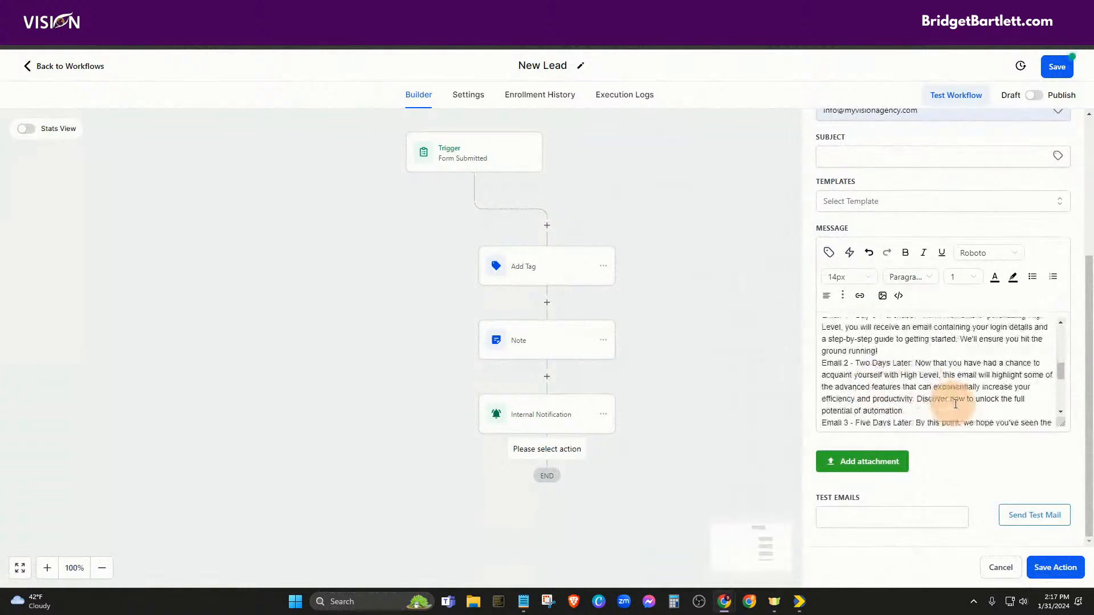
left_click(1055, 568)
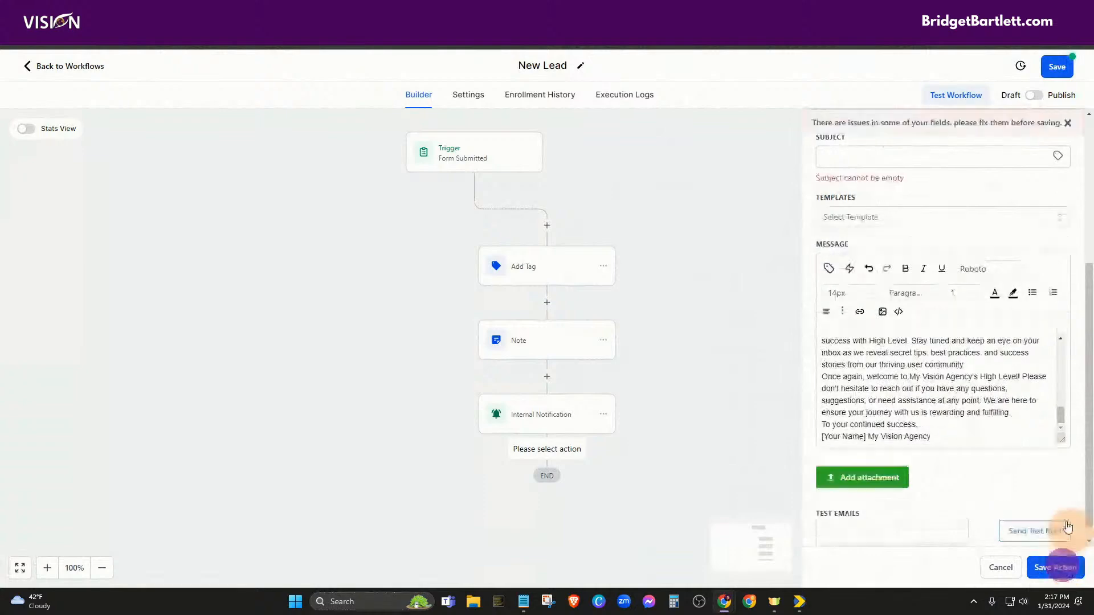
- Copy the generator's subject "Welcome to My Vision Agency's High Level - Your Path to Automate and Save Time and Money!" into the workflow email and save it
scroll(901, 262, "up", 2)
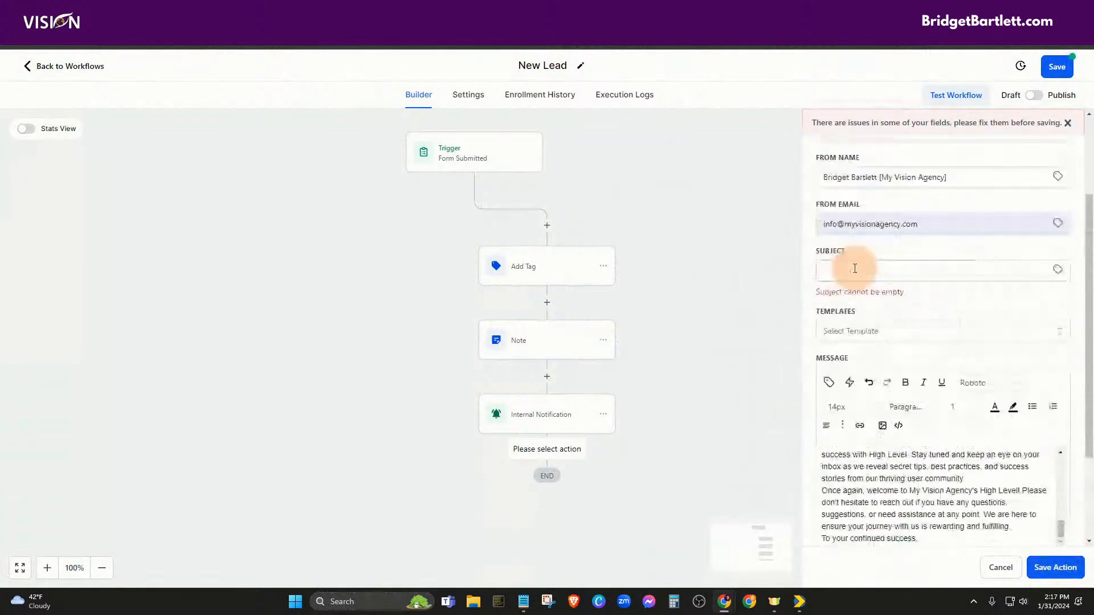
left_click(849, 270)
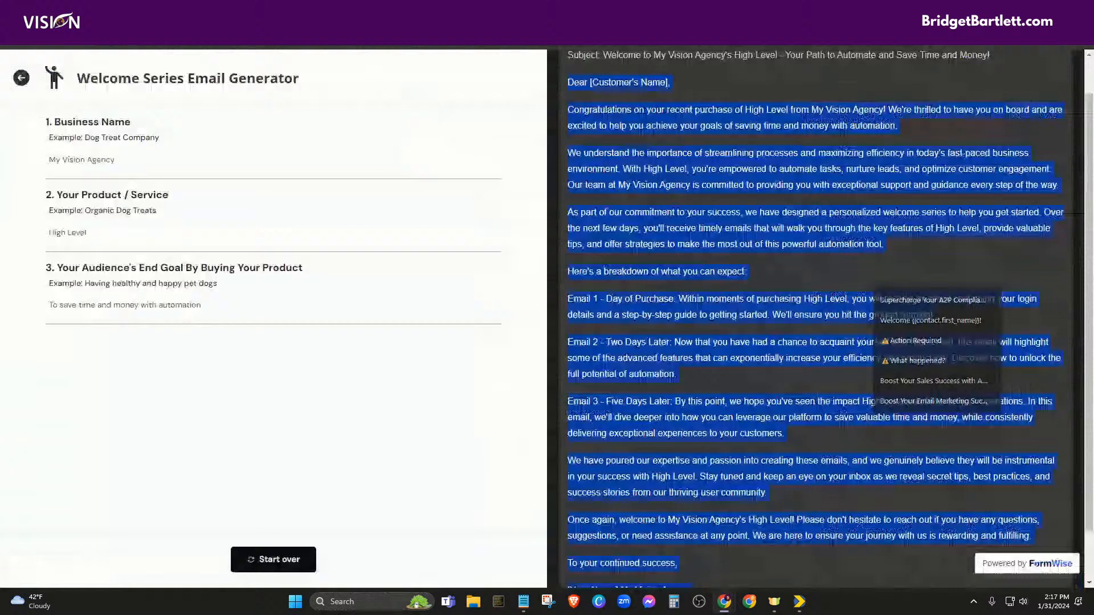
scroll(631, 107, "up", 1)
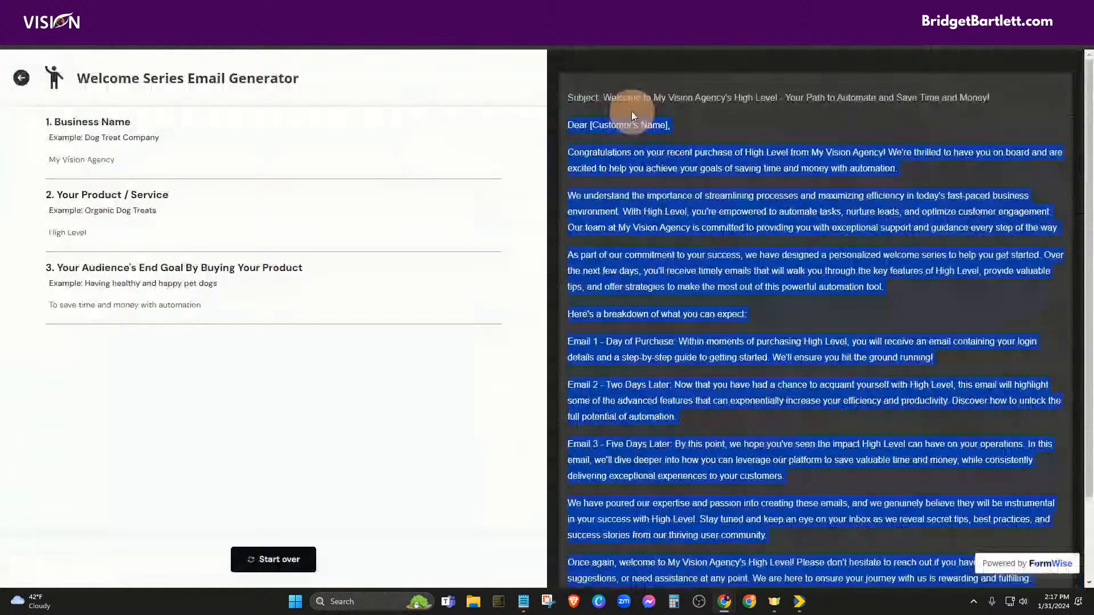
left_click_drag(604, 97, 990, 98)
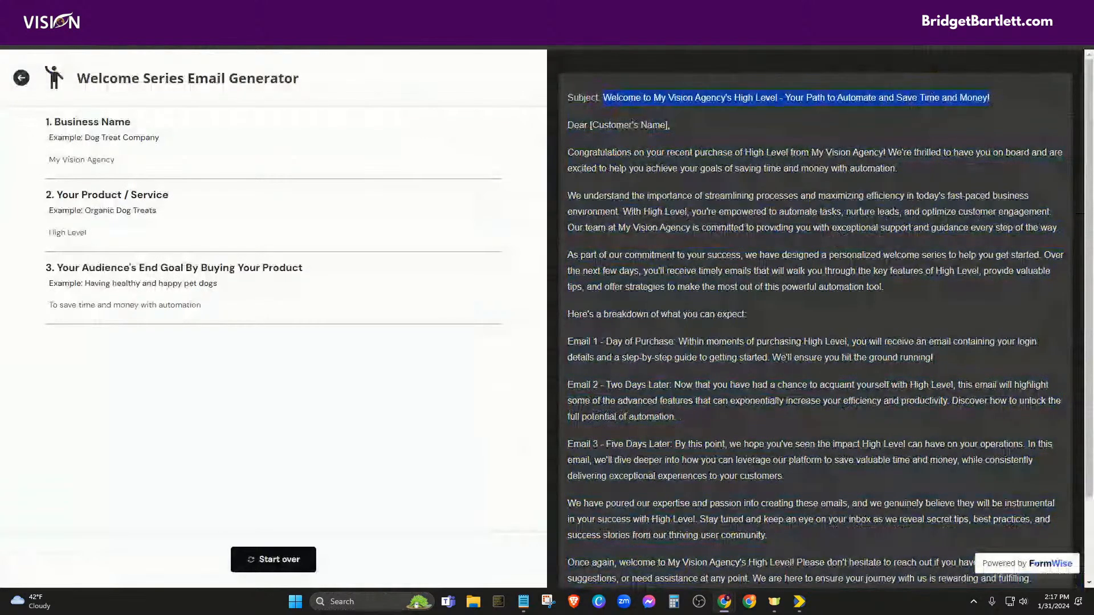
left_click(871, 266)
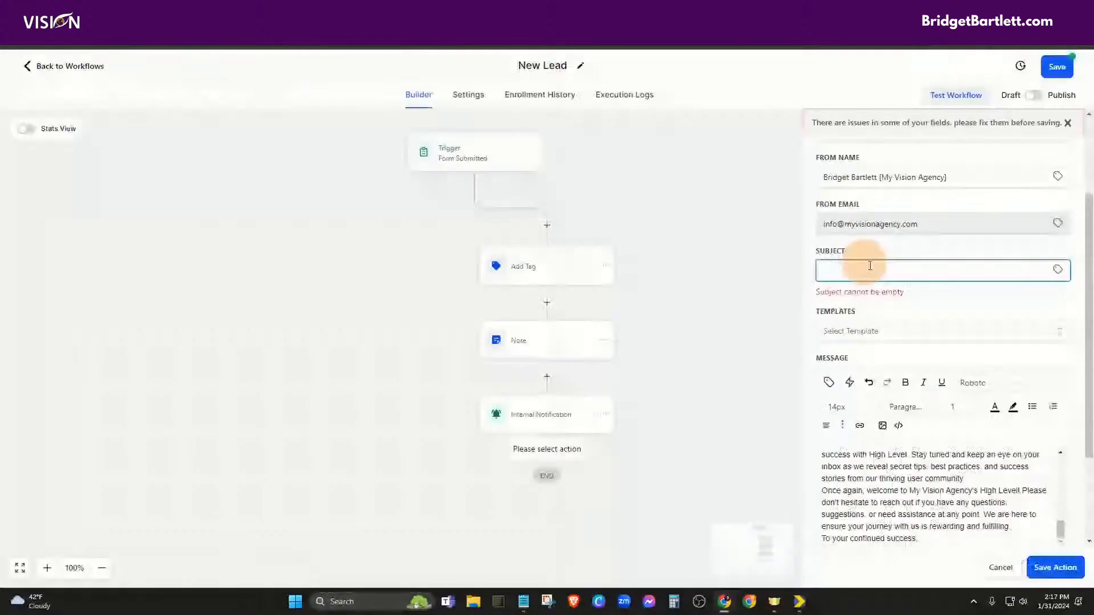
type("ncy's High Level - Your Path to Automate and Save Time and Money!")
scroll(1020, 419, "down", 2)
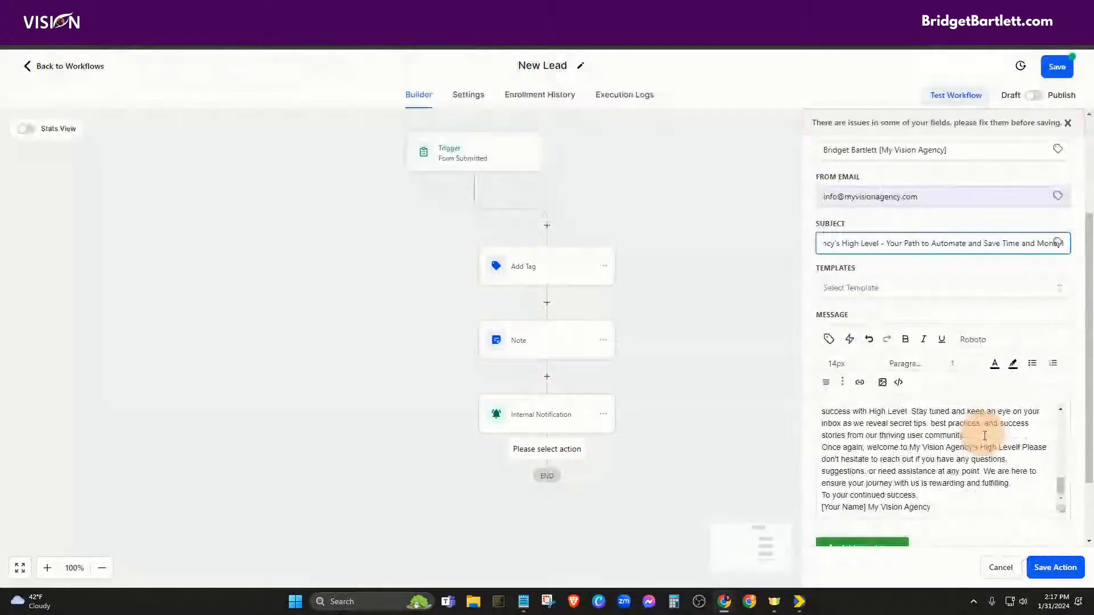
left_click(1056, 567)
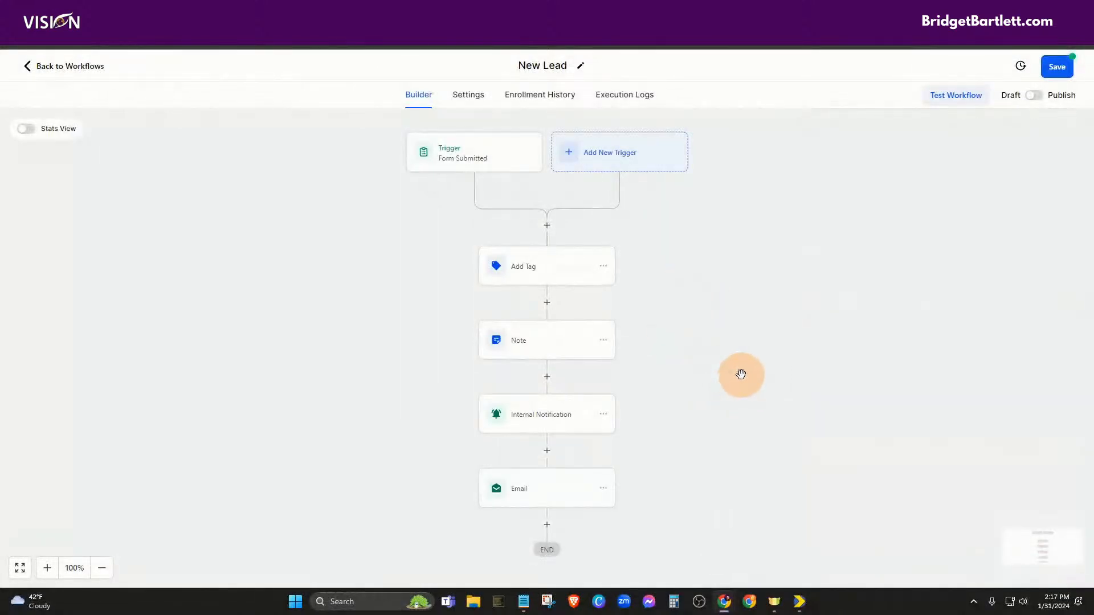
- Add a Wait action after the Email step with a time delay of 1 day and save it
scroll(740, 351, "down", 1)
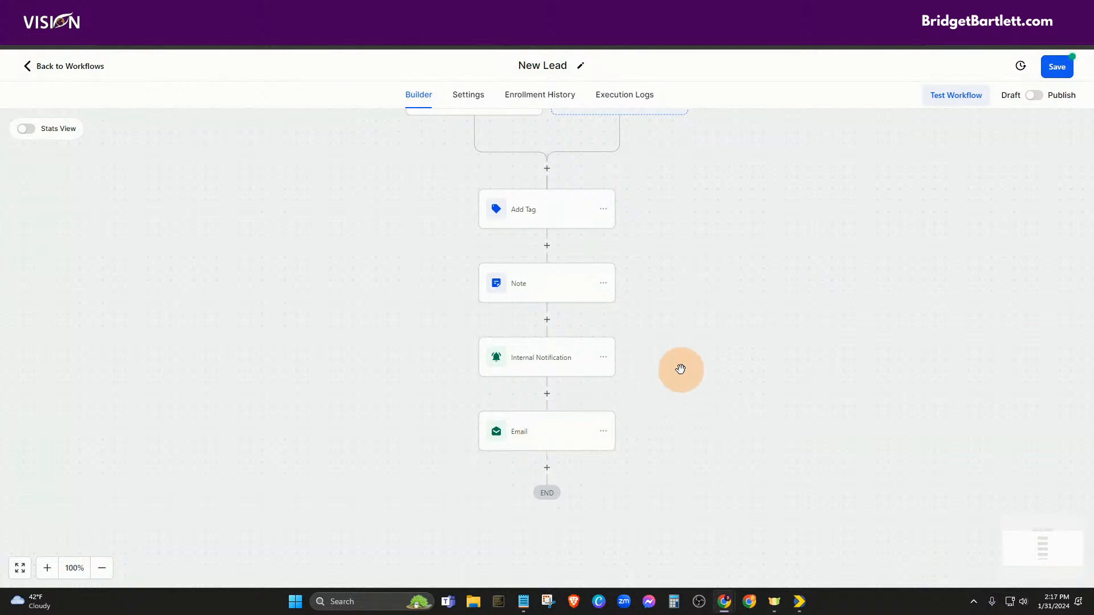
left_click(548, 470)
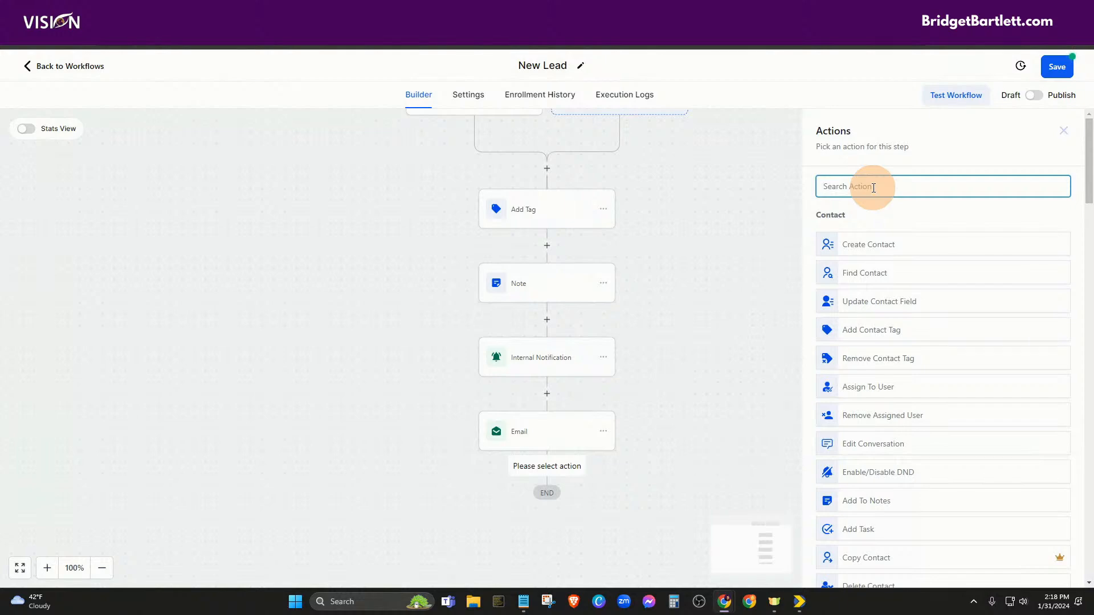
type("wait")
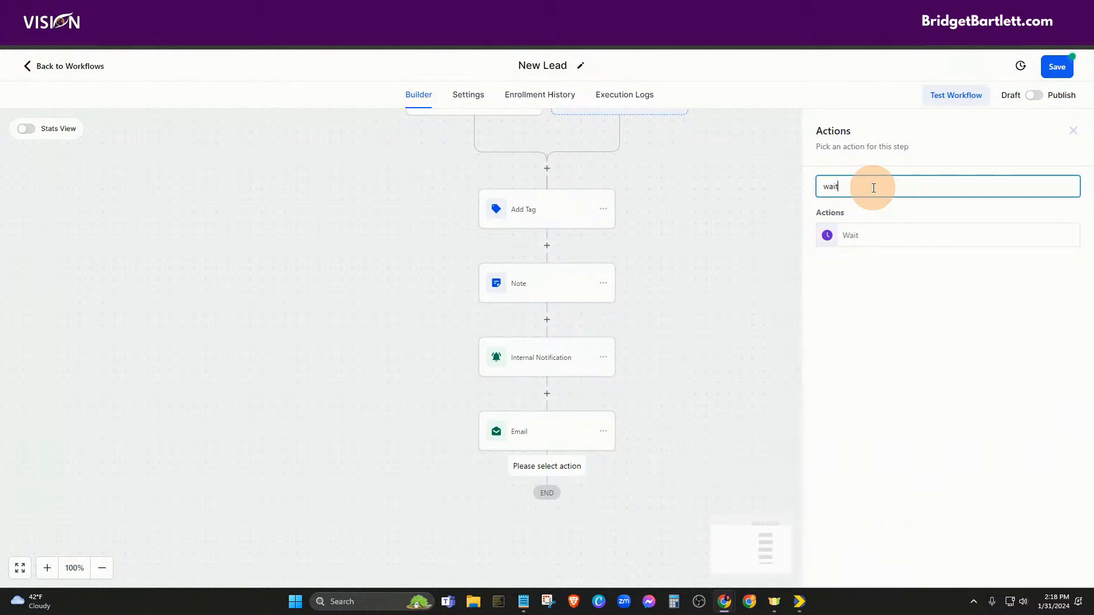
left_click(847, 237)
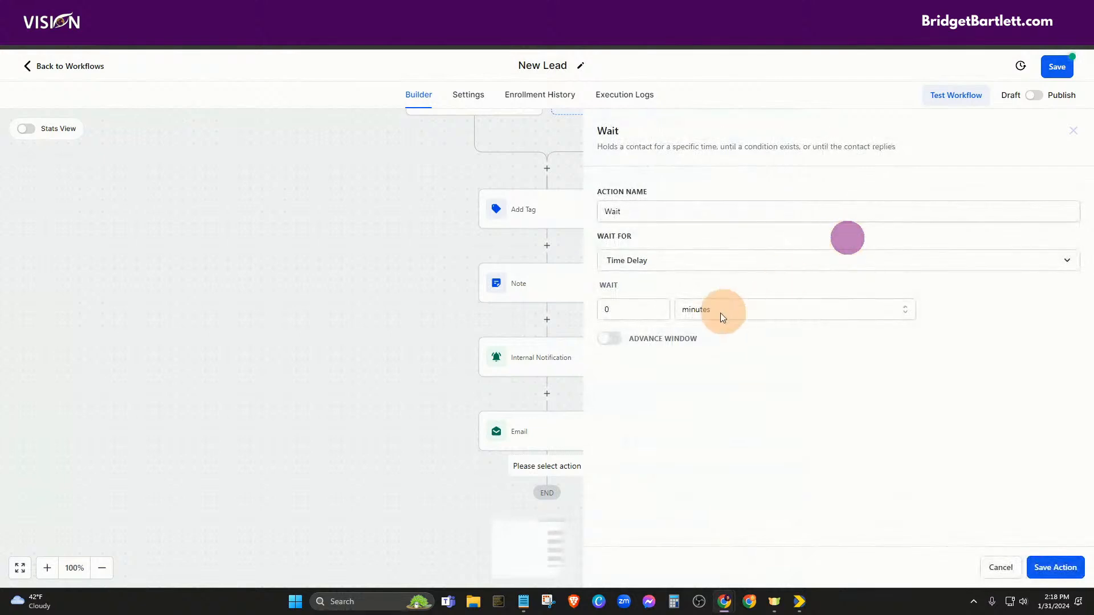
left_click_drag(638, 304, 601, 308)
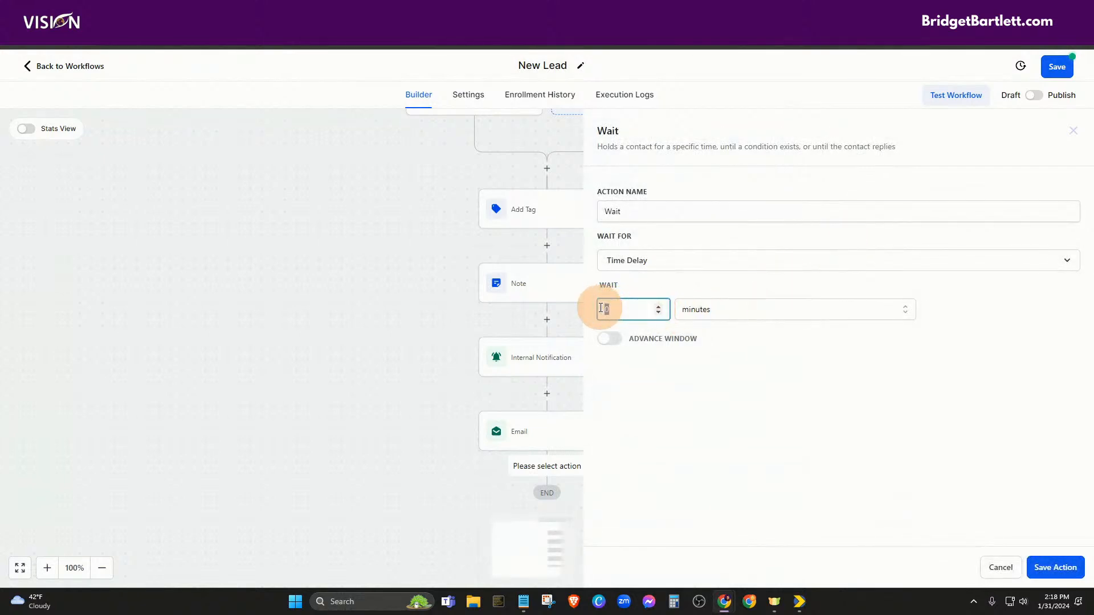
left_click(708, 318)
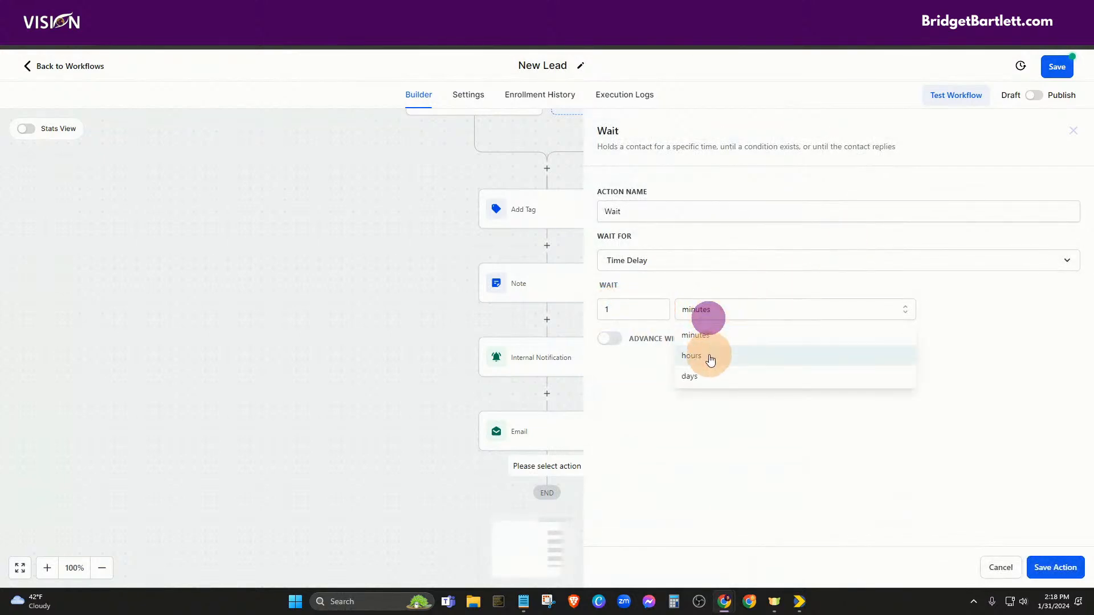
left_click(702, 377)
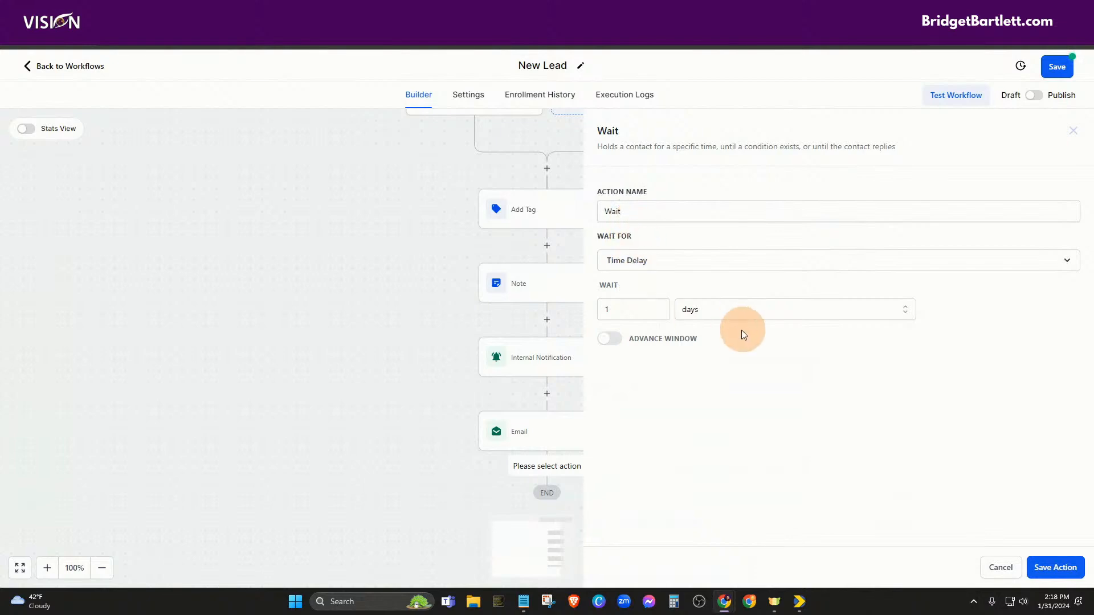
left_click(1042, 563)
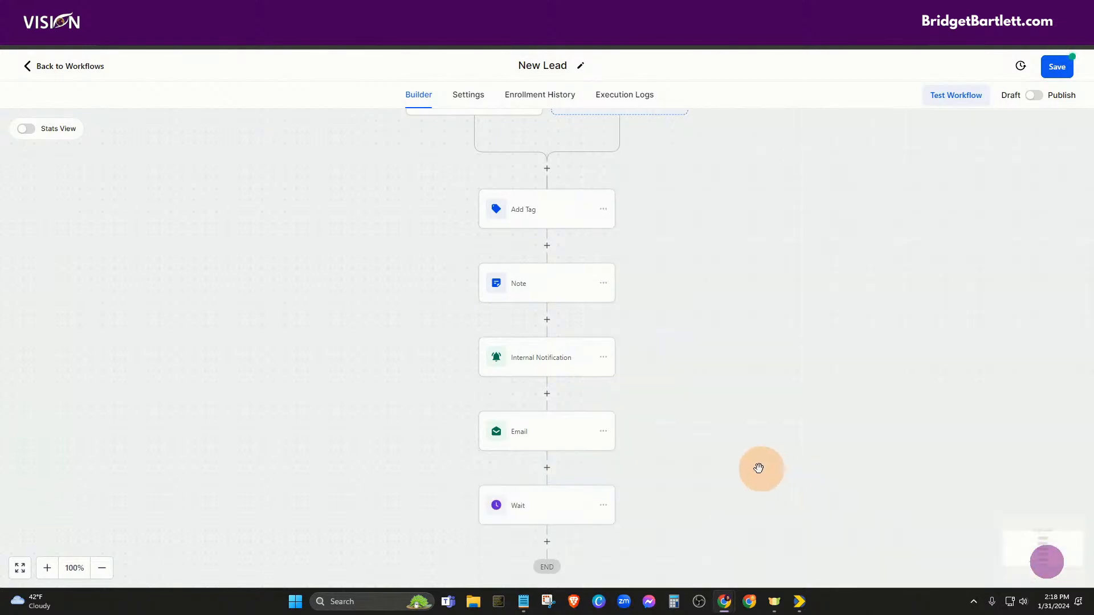
left_click(547, 541)
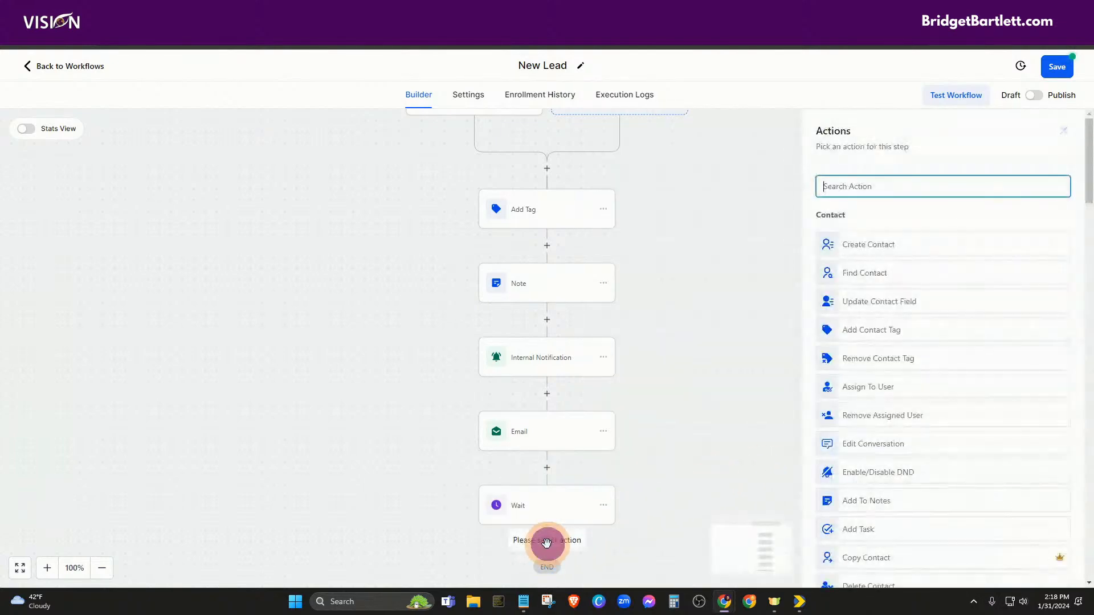
type("email")
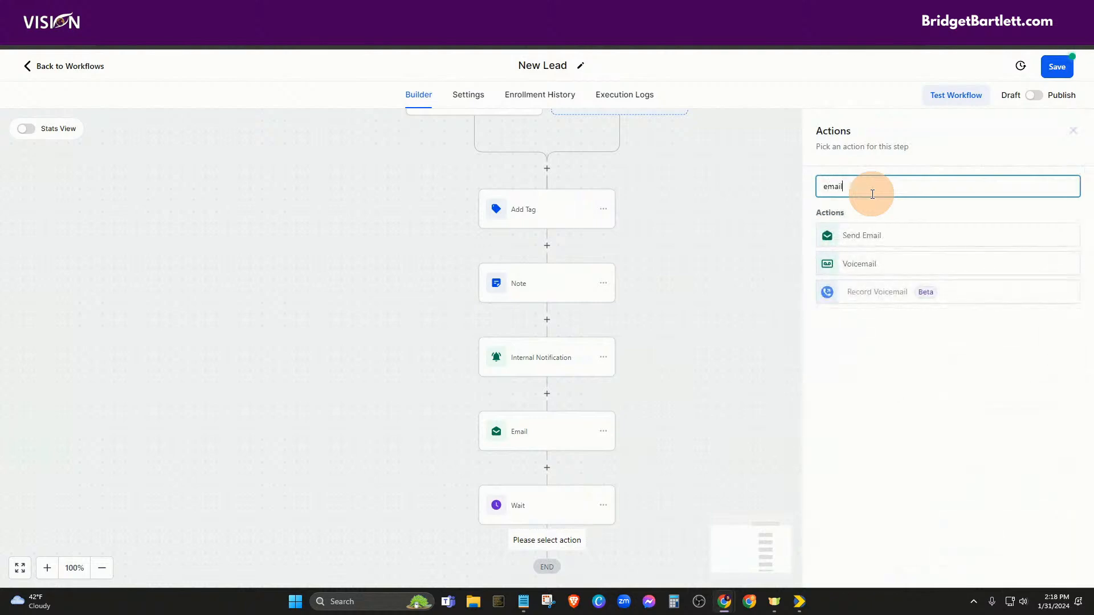
left_click(873, 240)
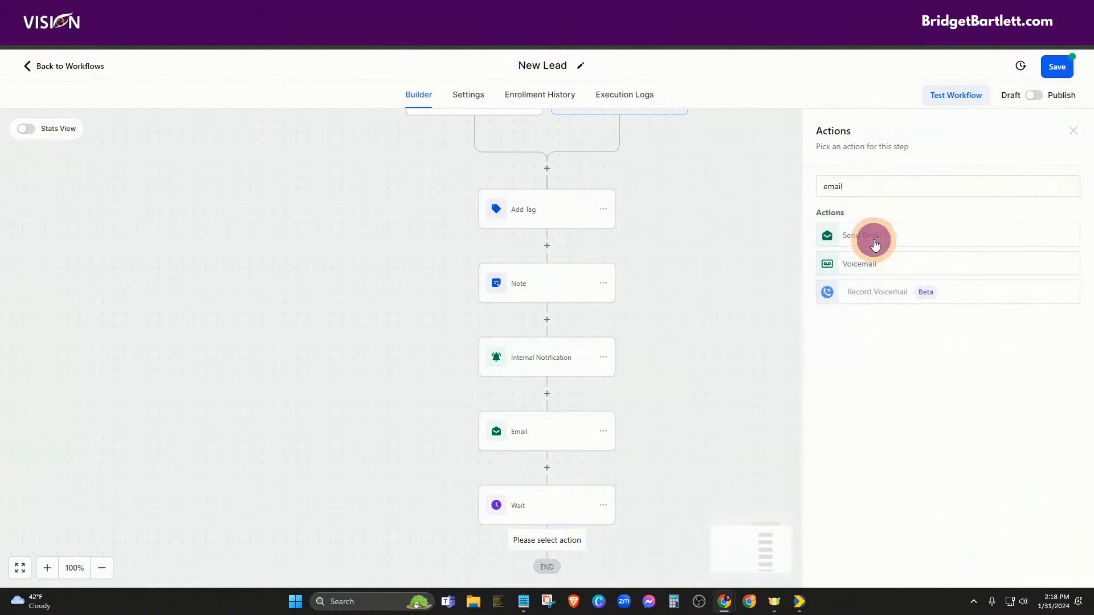
left_click(875, 275)
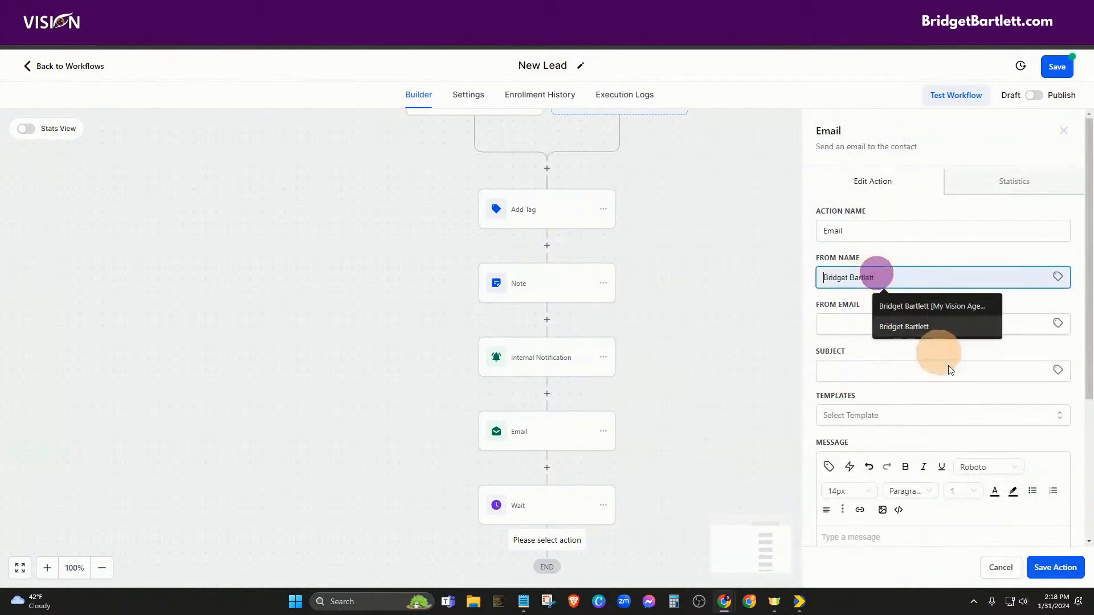
left_click(1001, 567)
- Copy all actions from the Email step onward and place the copies after the Wait action at the workflow's end
left_click(599, 433)
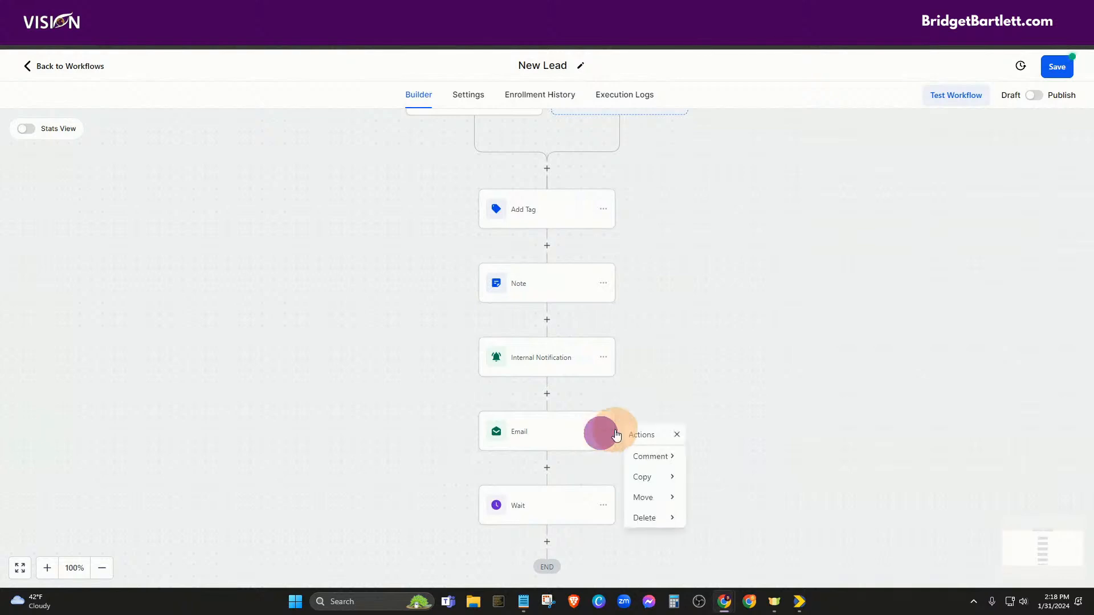
left_click(667, 477)
left_click(734, 478)
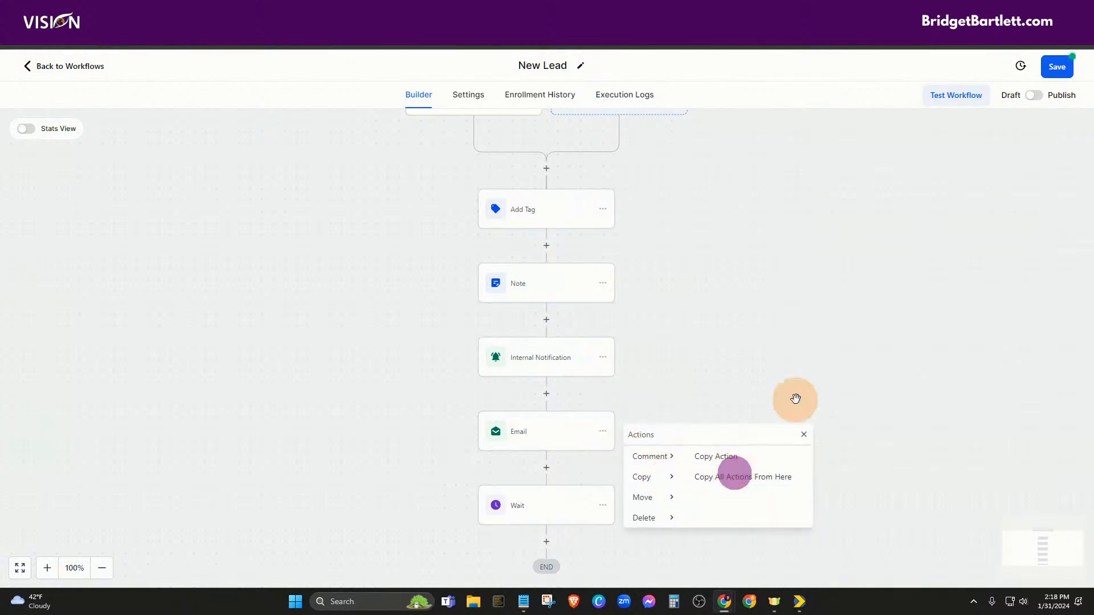
left_click(775, 484)
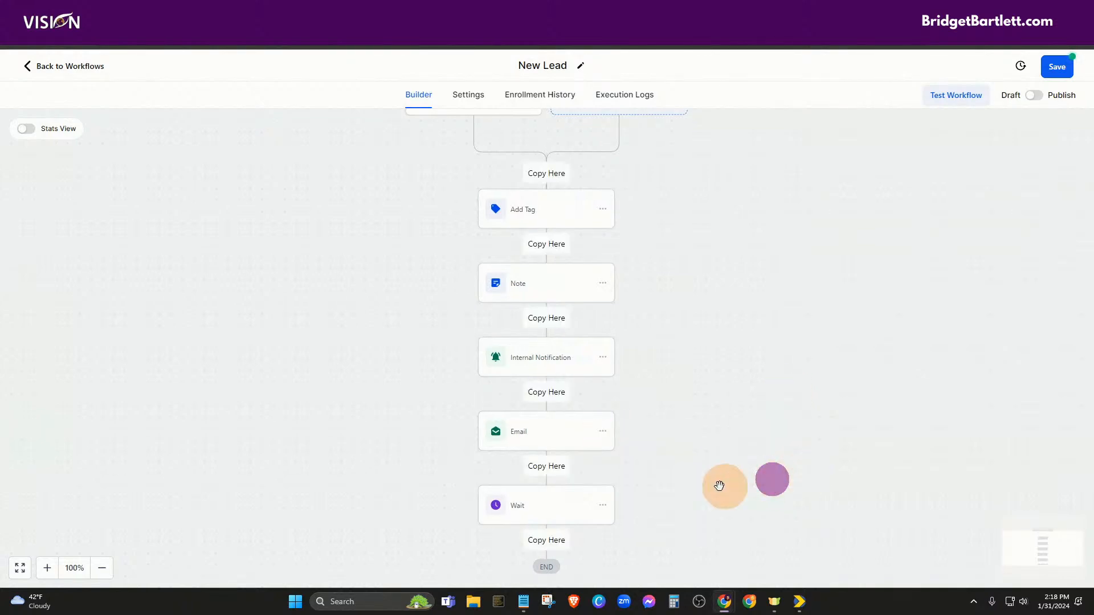
scroll(723, 486, "down", 3)
left_click(557, 402)
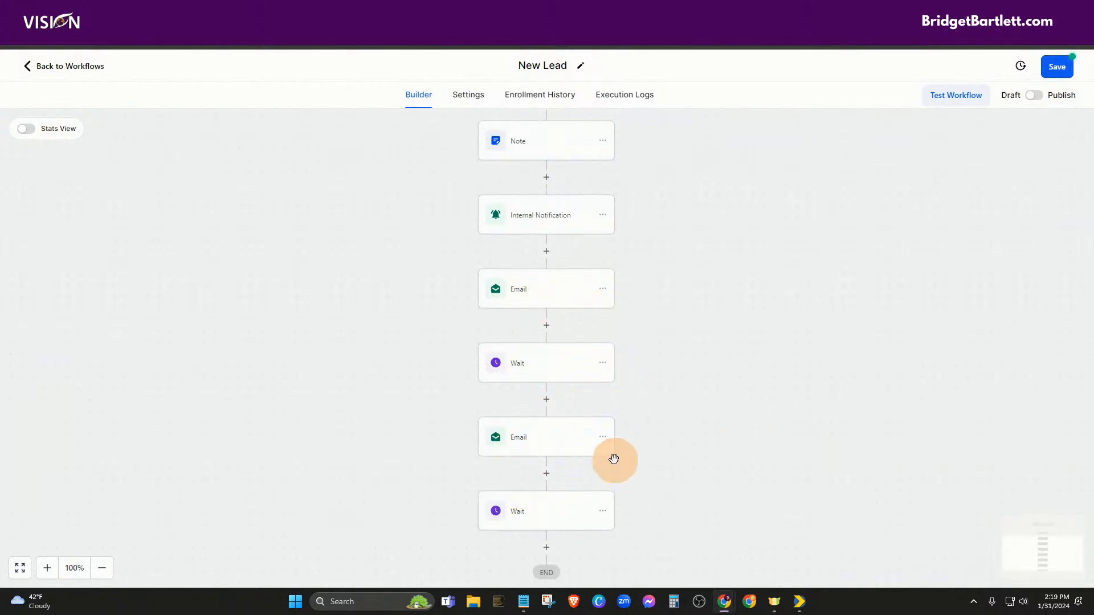
- Copy all actions from the second Email step onward and place them after the second Wait action at the workflow's end
left_click(602, 437)
left_click(654, 481)
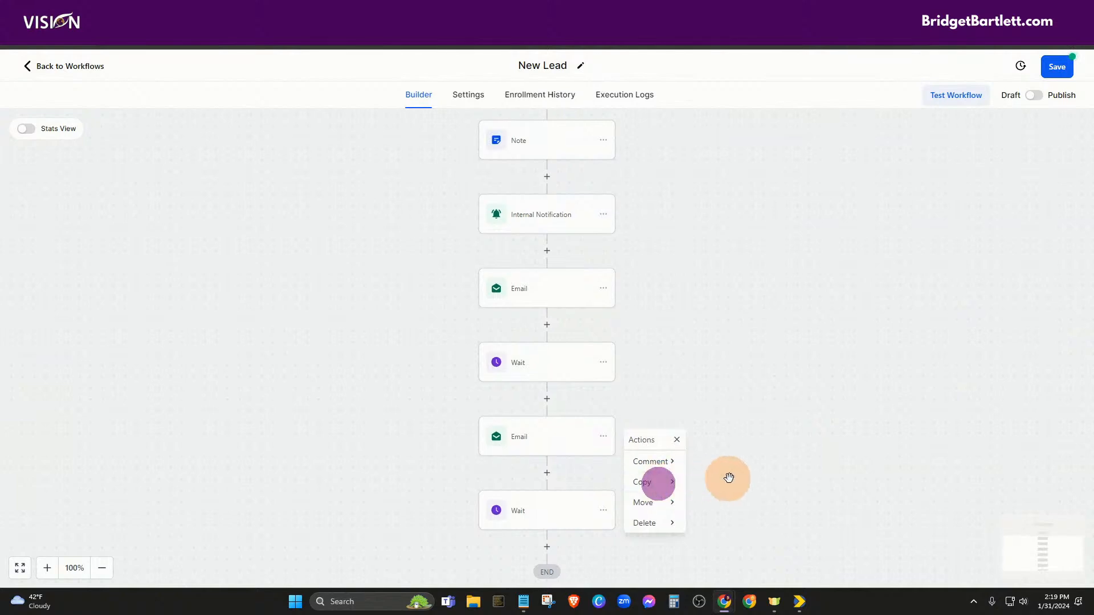
left_click(651, 483)
left_click(732, 481)
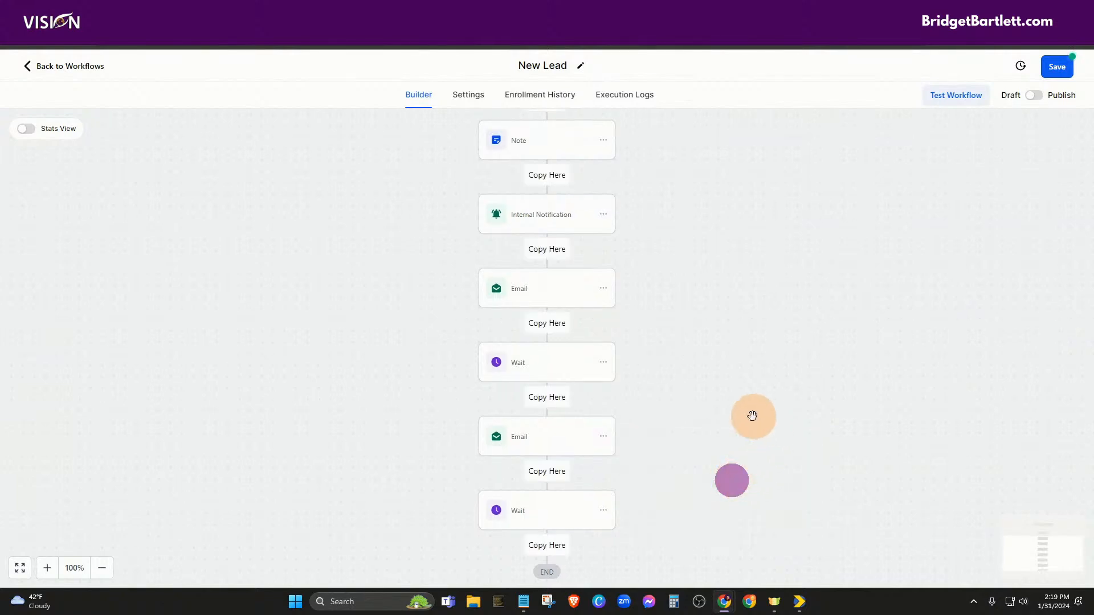
scroll(542, 469, "down", 2)
left_click(550, 460)
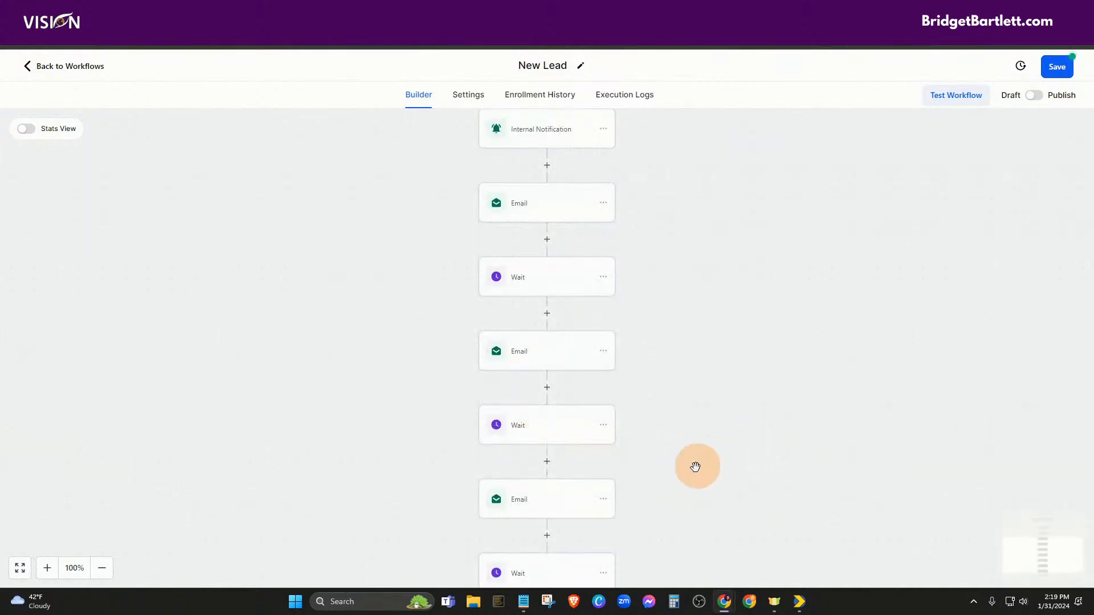
- Delete the last Wait action so the workflow ends with the third Email action
scroll(678, 479, "down", 1)
left_click(606, 545)
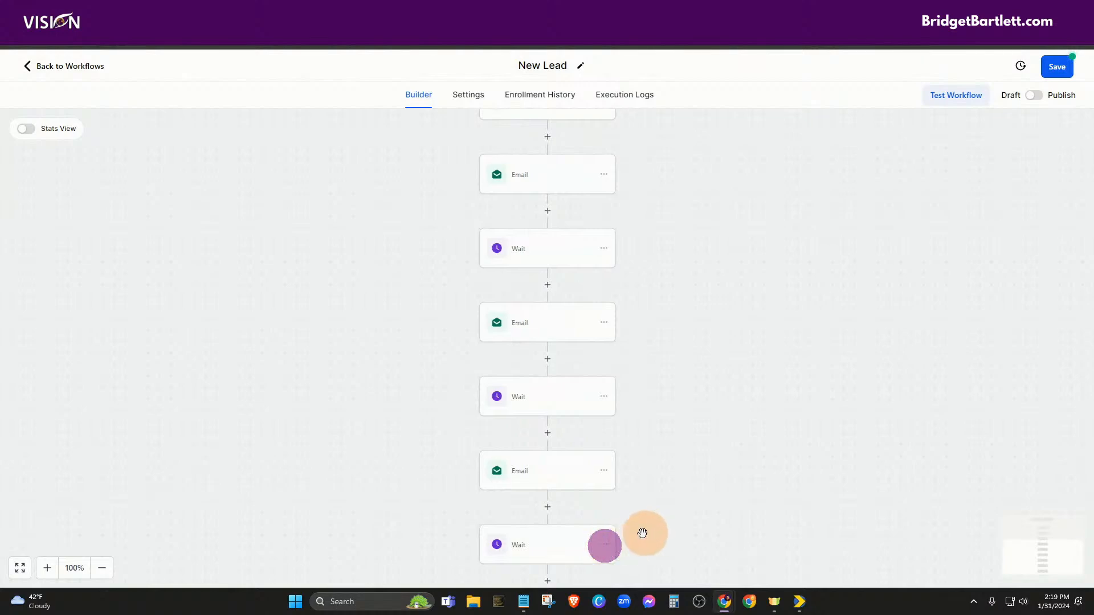
left_click(605, 546)
scroll(710, 530, "down", 2)
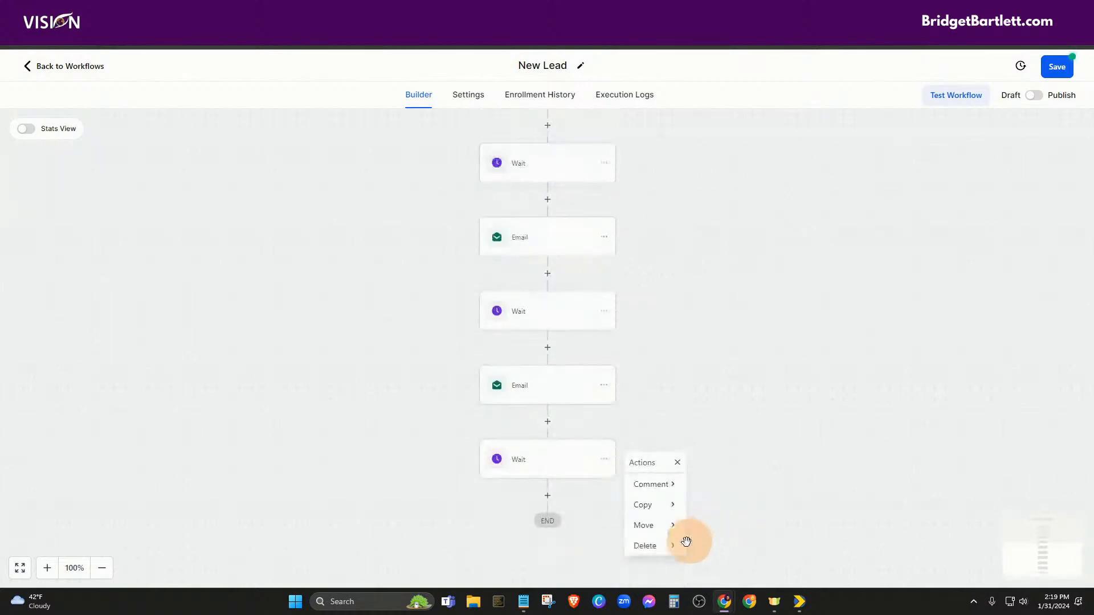
left_click(654, 546)
left_click(724, 483)
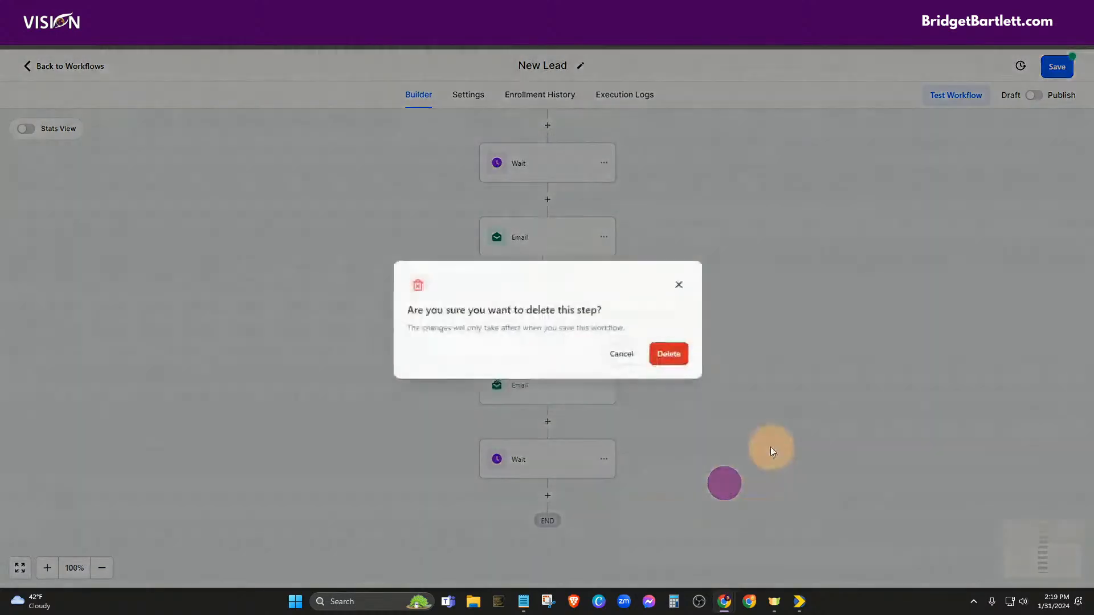
left_click(675, 355)
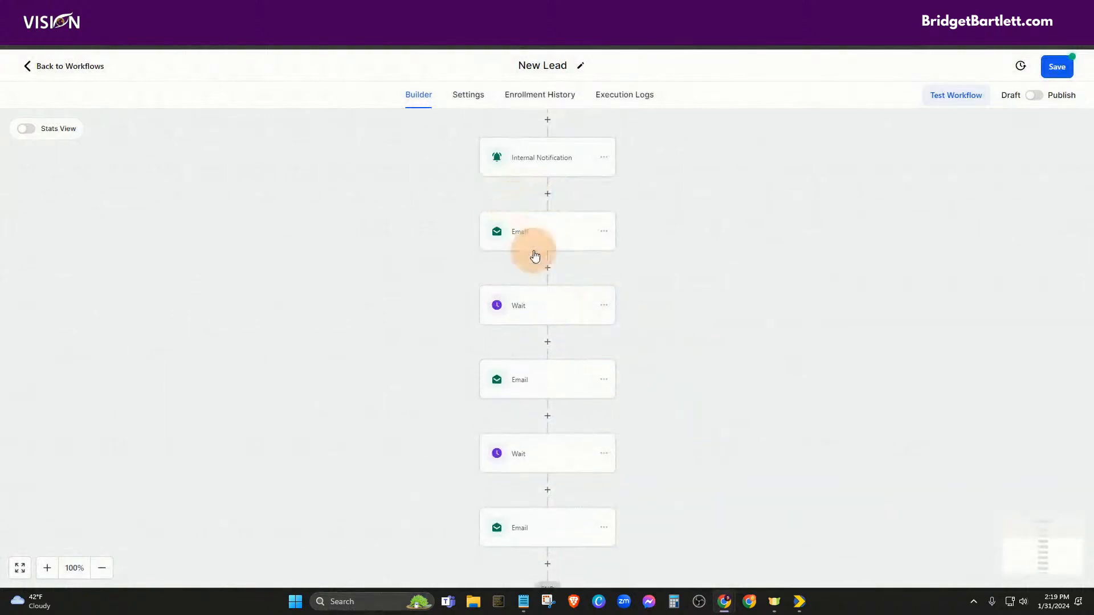
- Review the action sequence, save the New Lead workflow, switch it from Draft to Publish and save it again
scroll(511, 307, "up", 3)
scroll(427, 255, "up", 1)
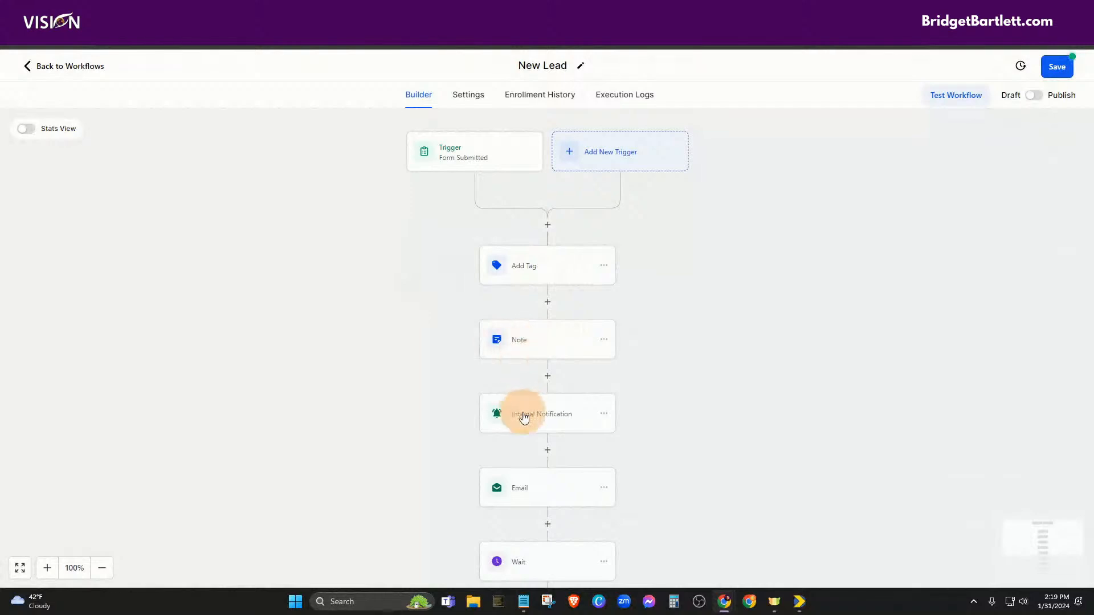
scroll(661, 401, "down", 1)
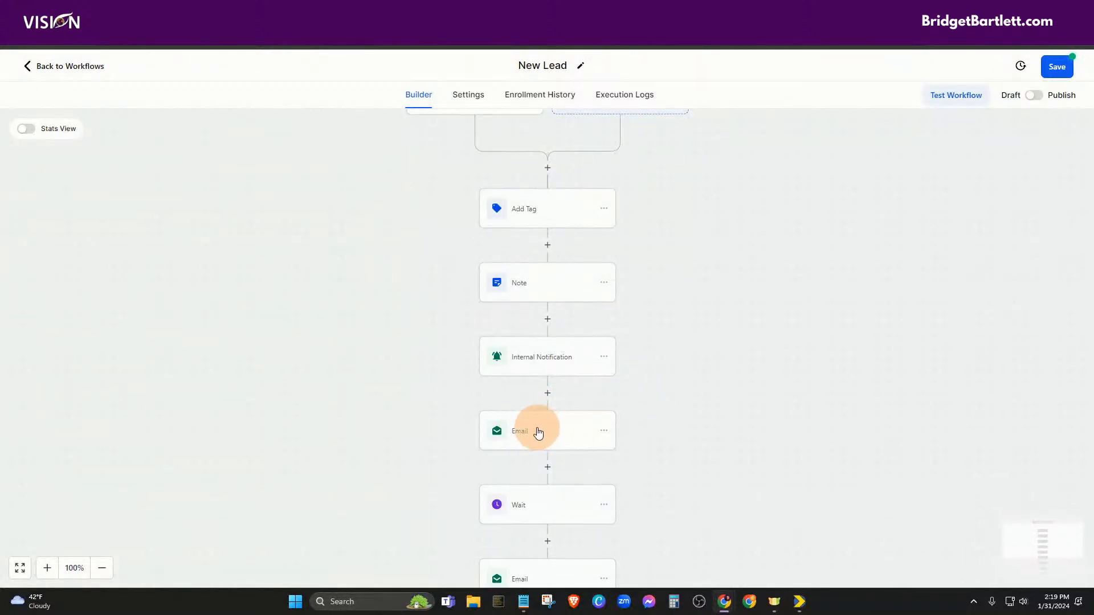
scroll(703, 398, "down", 2)
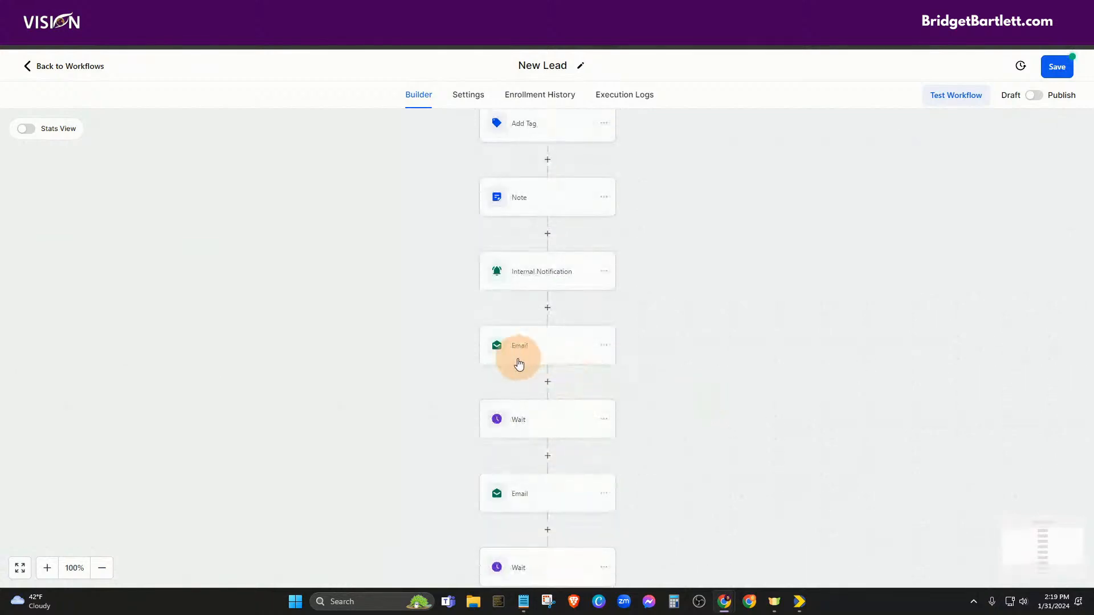
scroll(543, 496, "down", 1)
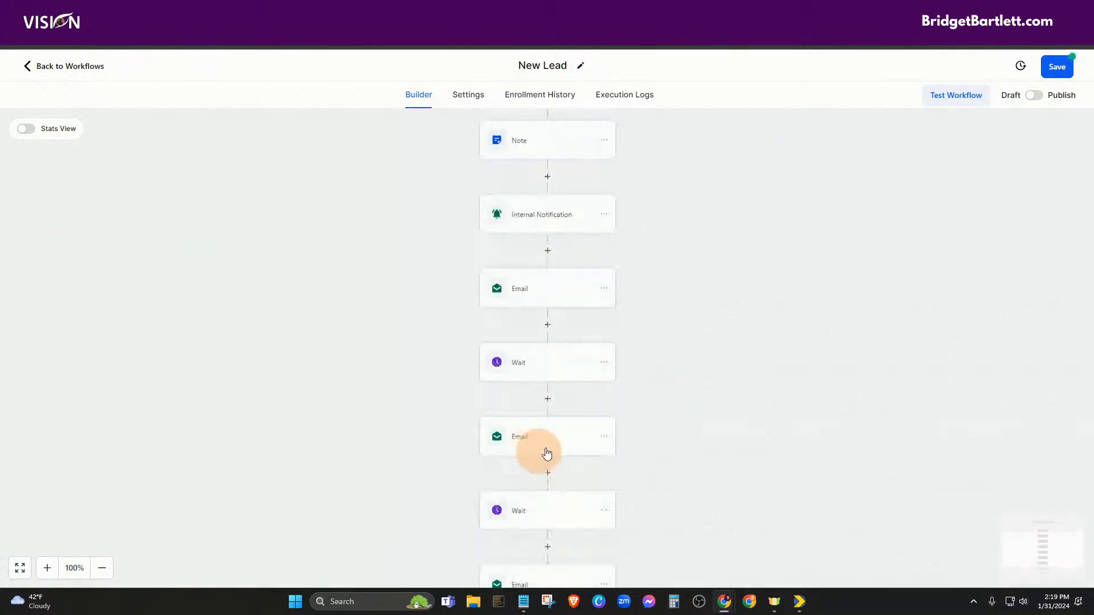
scroll(582, 510, "down", 2)
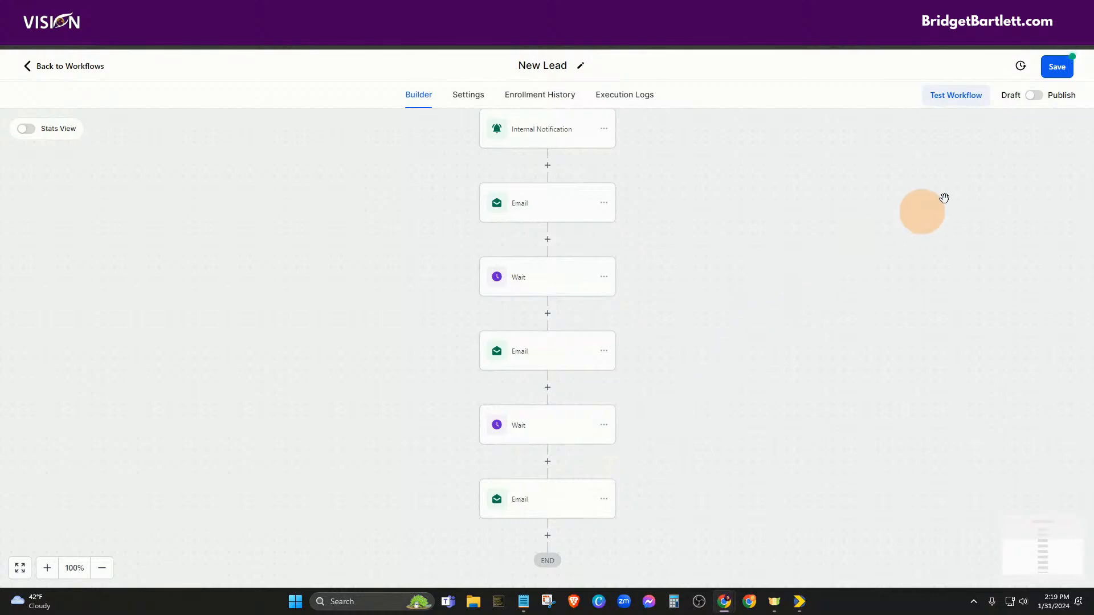
left_click(1055, 66)
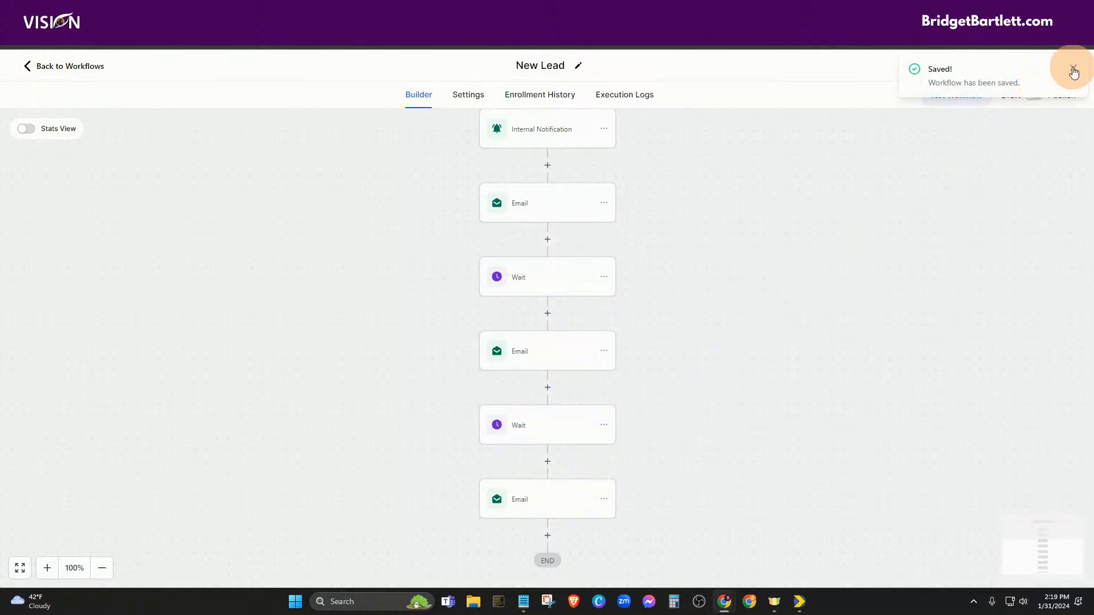
left_click(1072, 67)
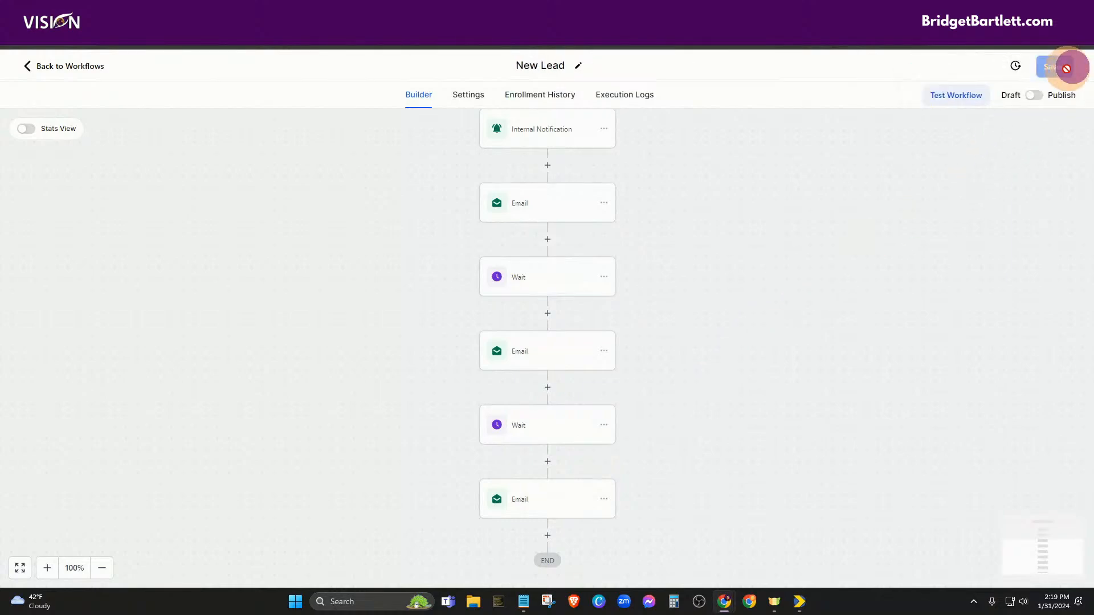
left_click(1035, 98)
left_click(1055, 67)
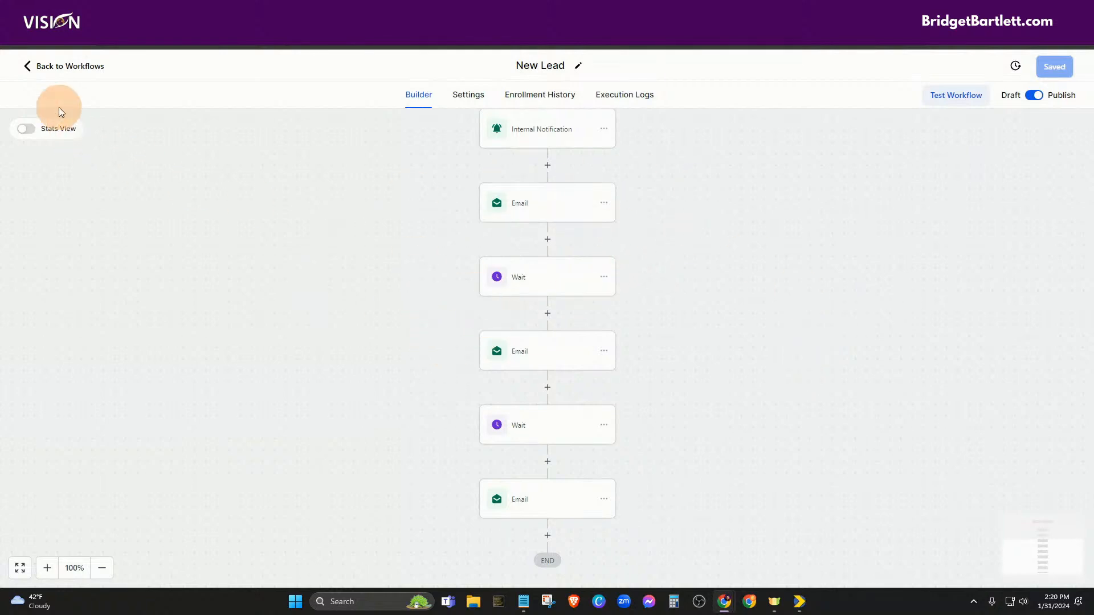
- Leave the workflow, open the Marketing Agency website under Sites and preview its Home page
left_click(66, 71)
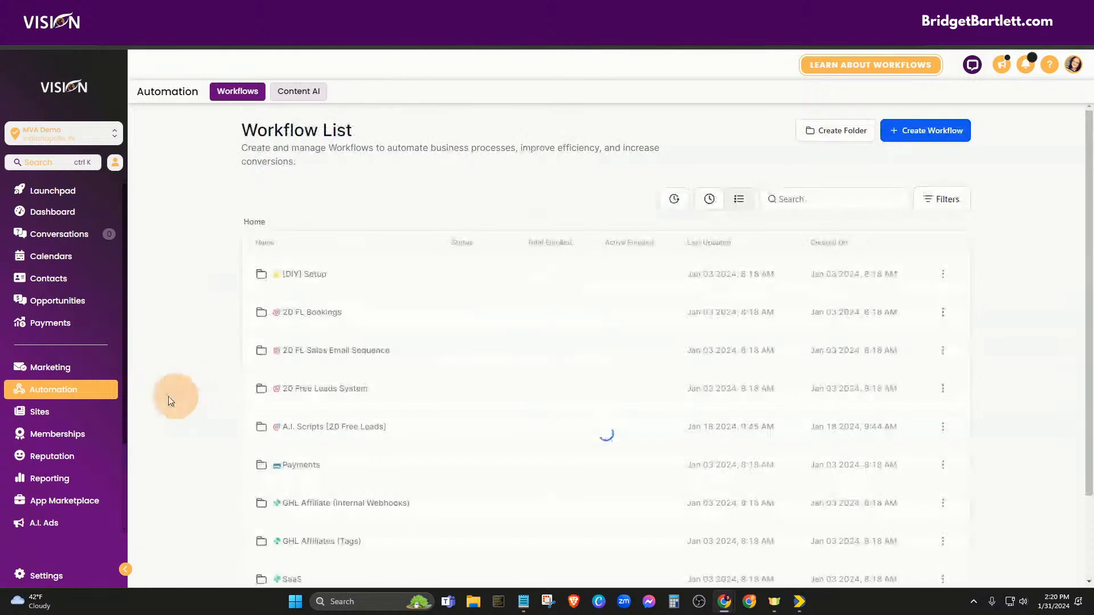
left_click(80, 414)
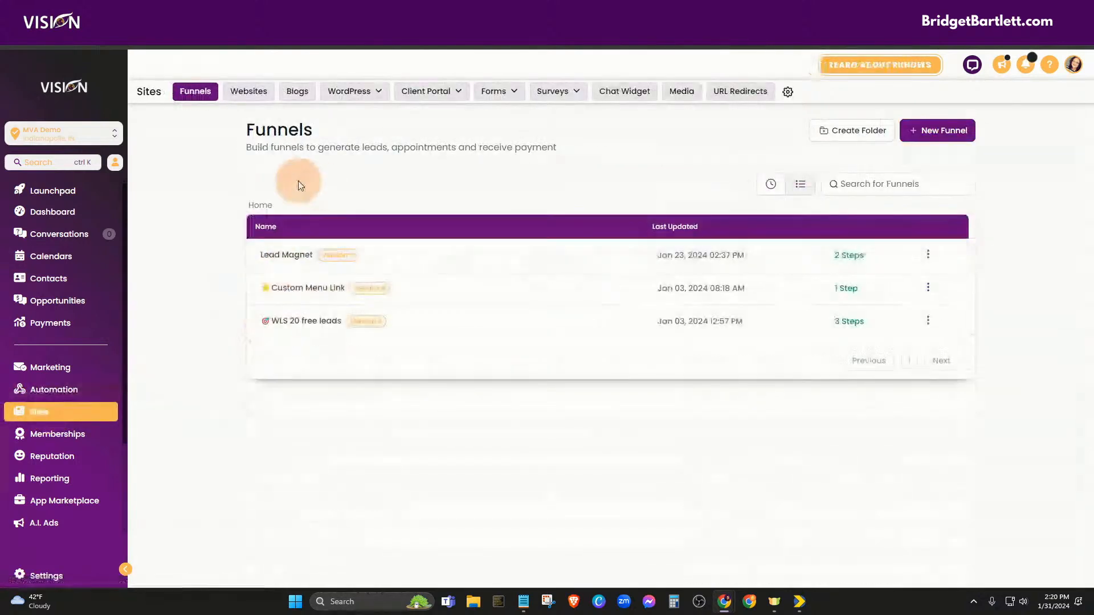
left_click(249, 91)
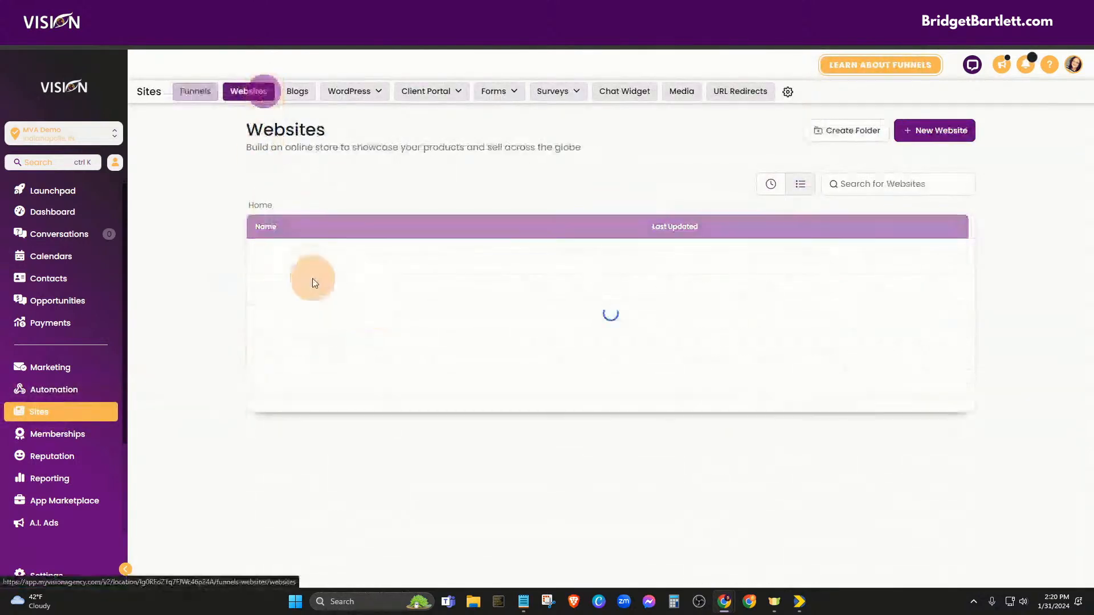
left_click(296, 290)
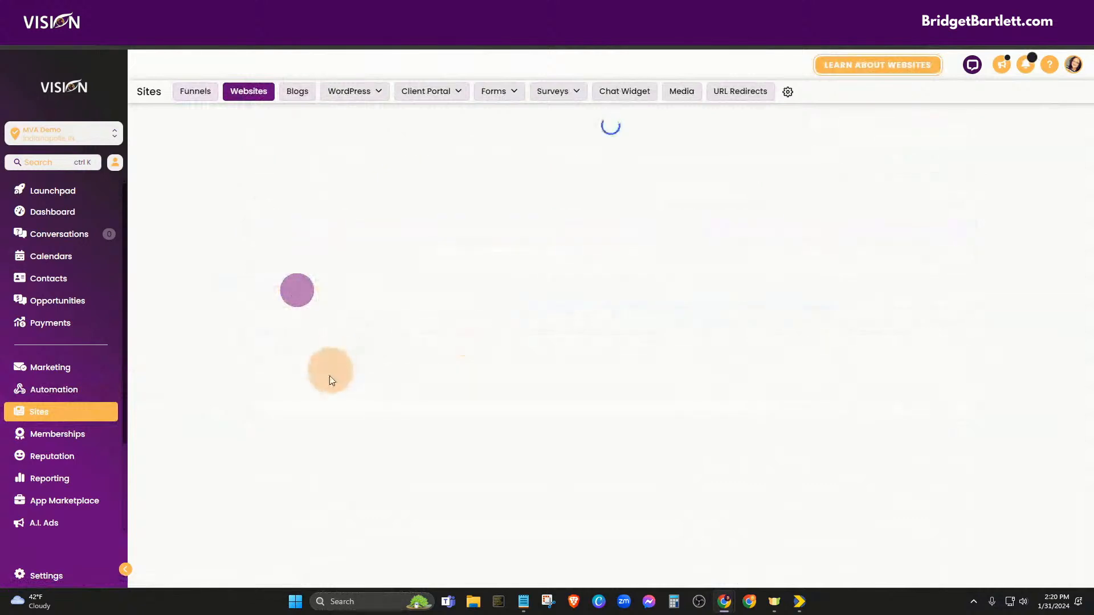
left_click(346, 336)
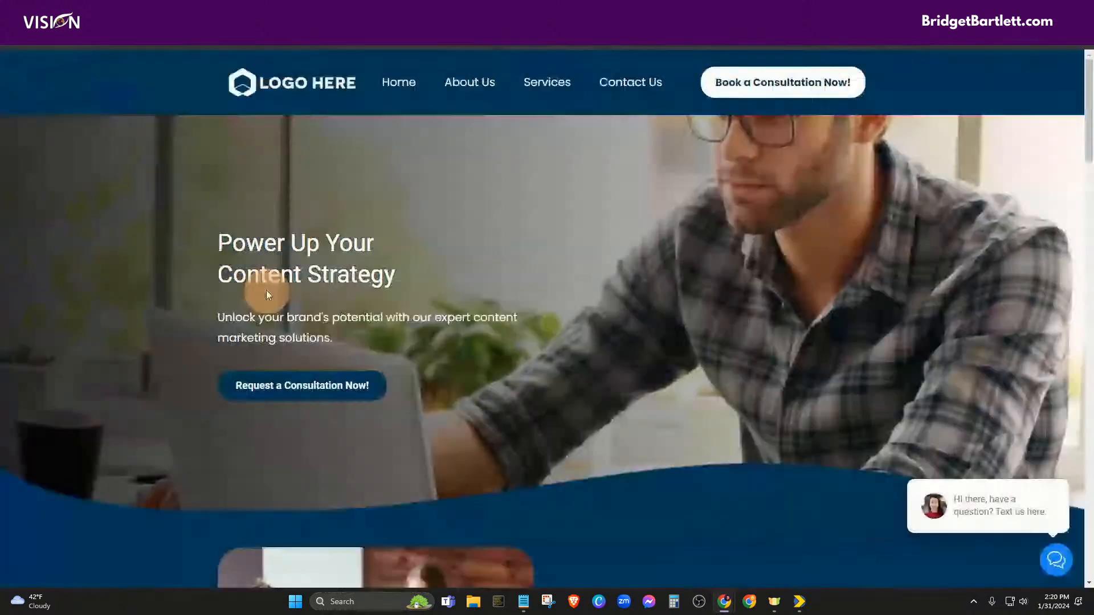
- Open the "Request a Consultation Now!" form and submit it with first name "Test" and a test e-mail address
left_click(294, 385)
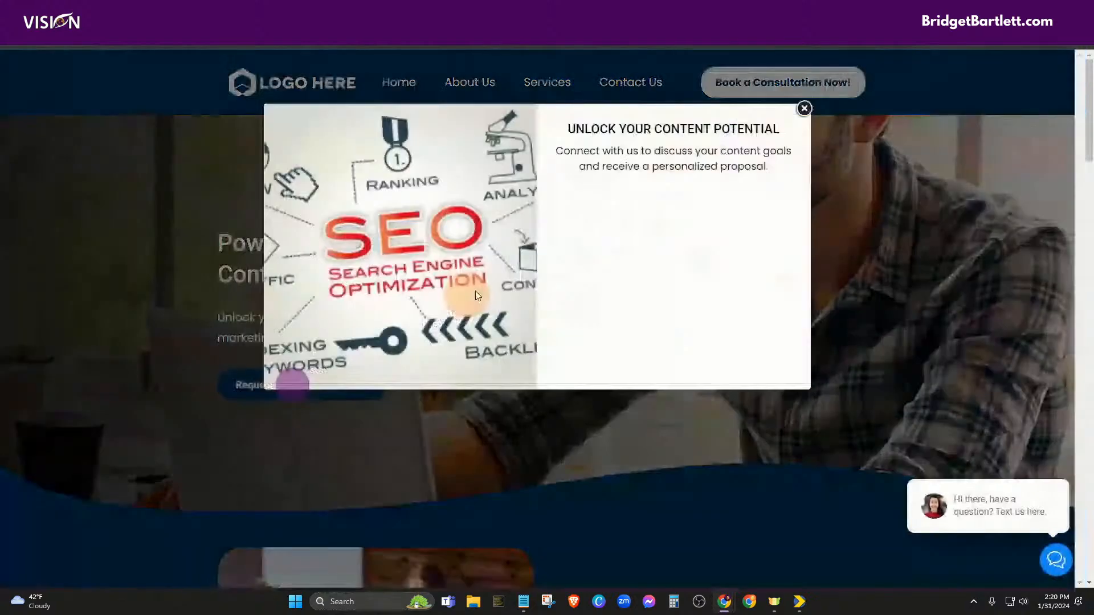
left_click(587, 246)
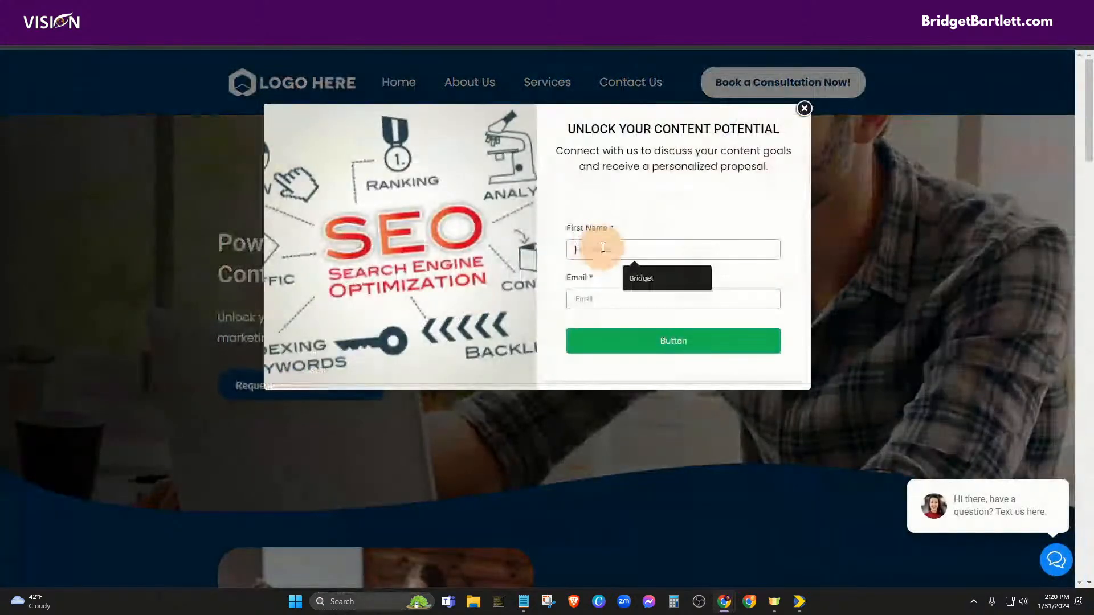
type("Test")
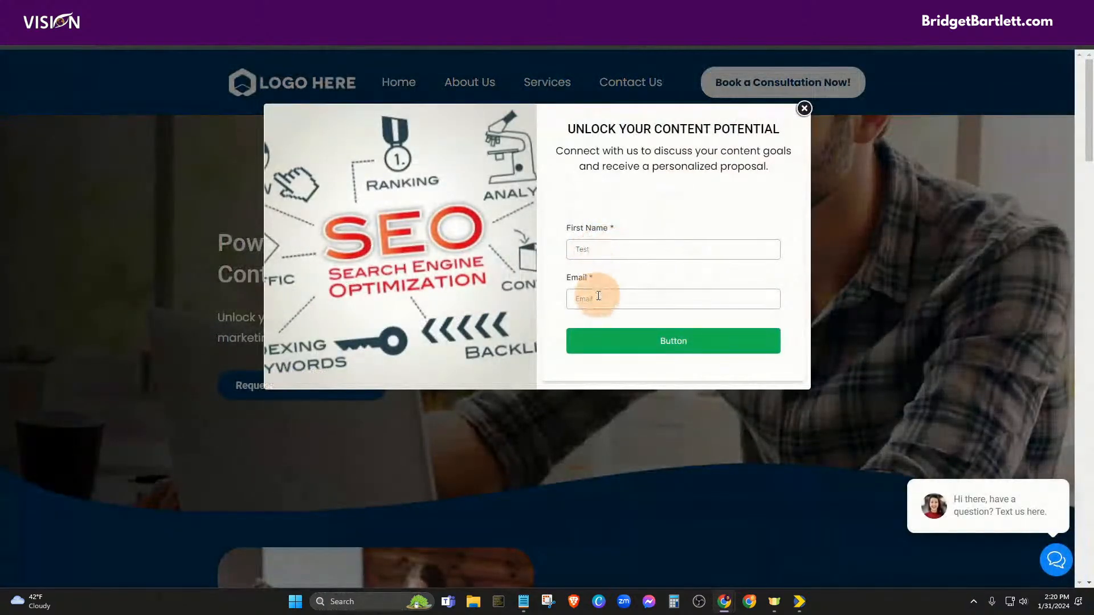
left_click(598, 295)
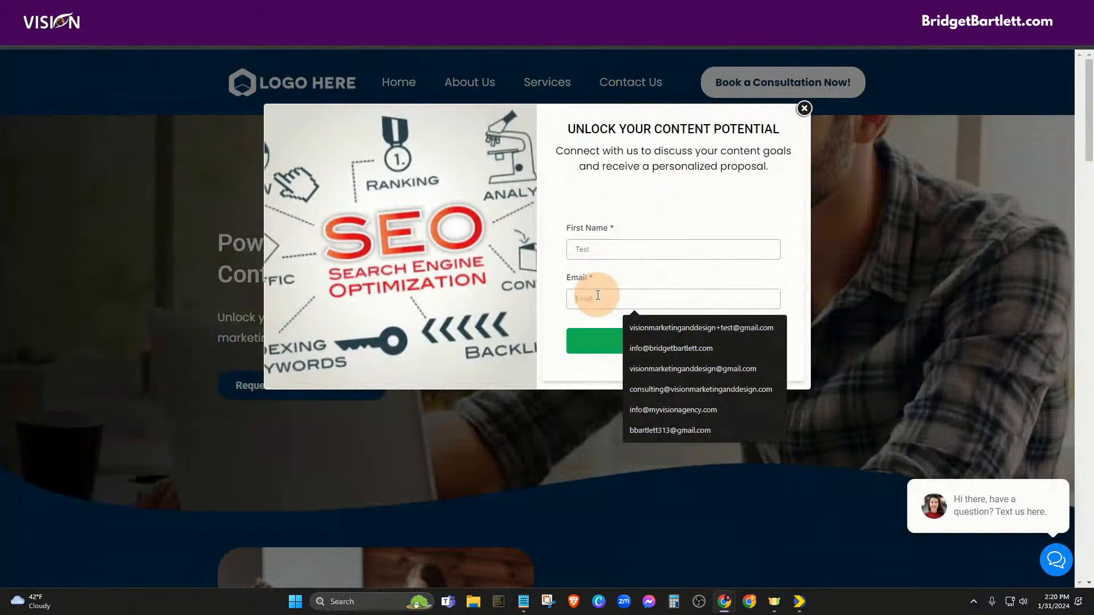
type("test")
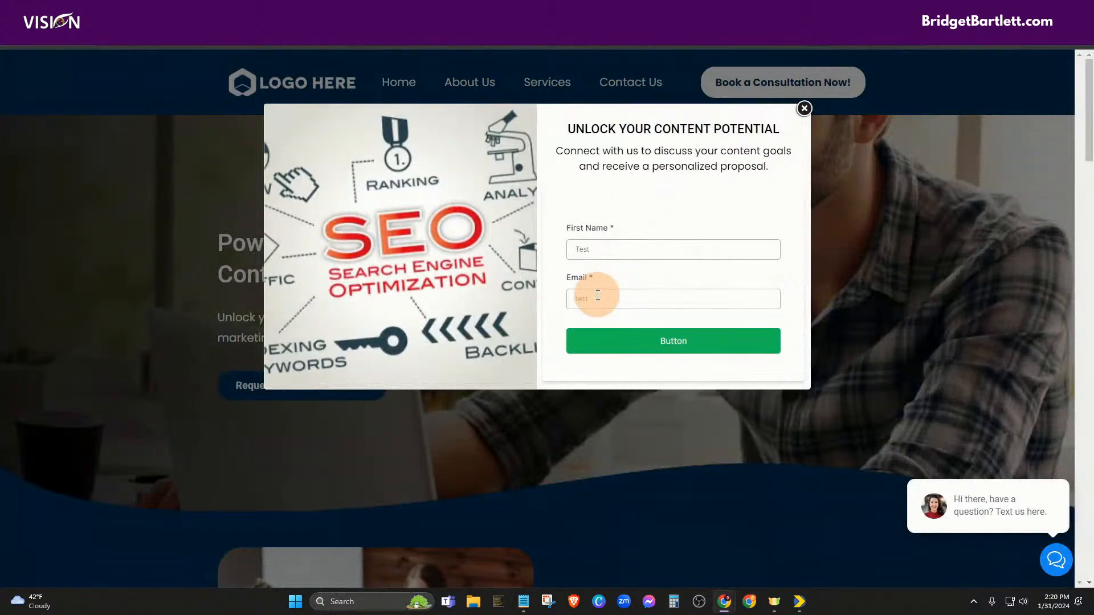
type("@gmail.com")
left_click(673, 342)
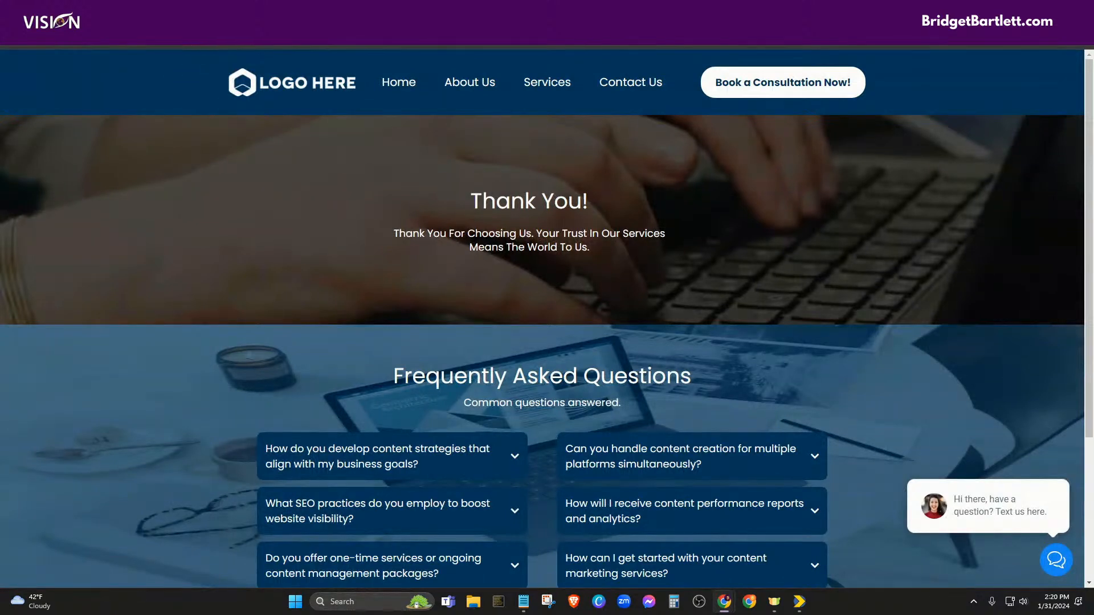
- Return to the CRM, open the contact record created by the test submission and examine its details and tags
left_click(186, 9)
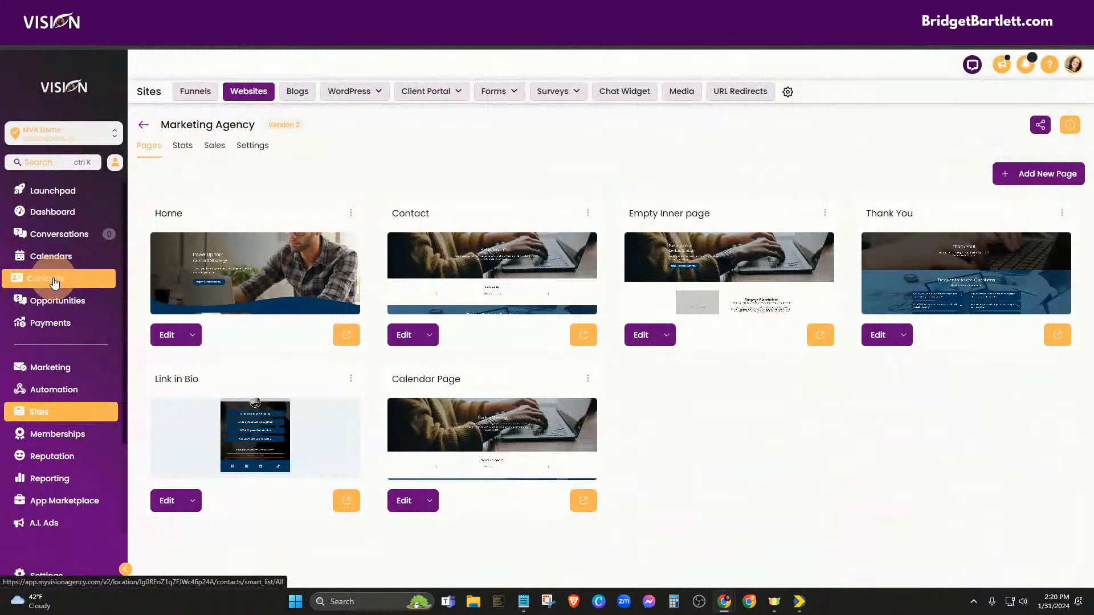
left_click(54, 283)
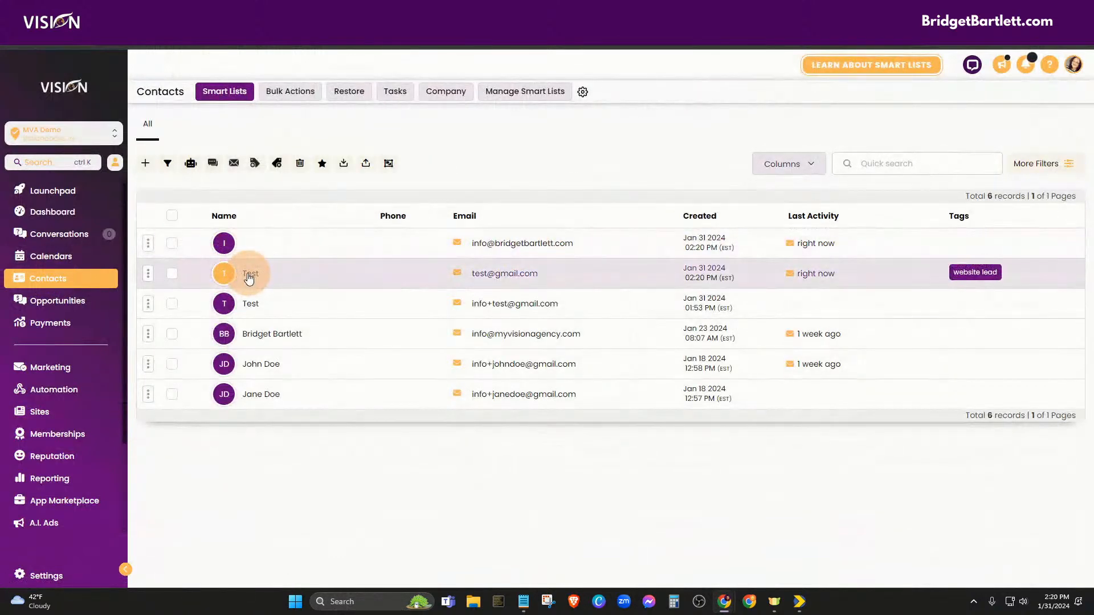
left_click(601, 269)
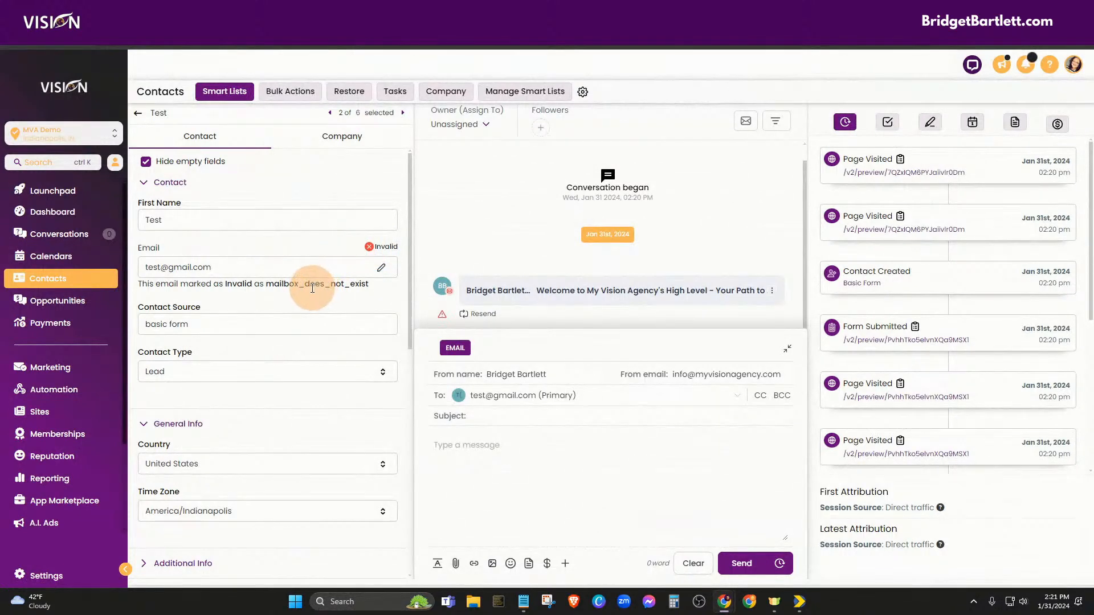
scroll(310, 286, "down", 2)
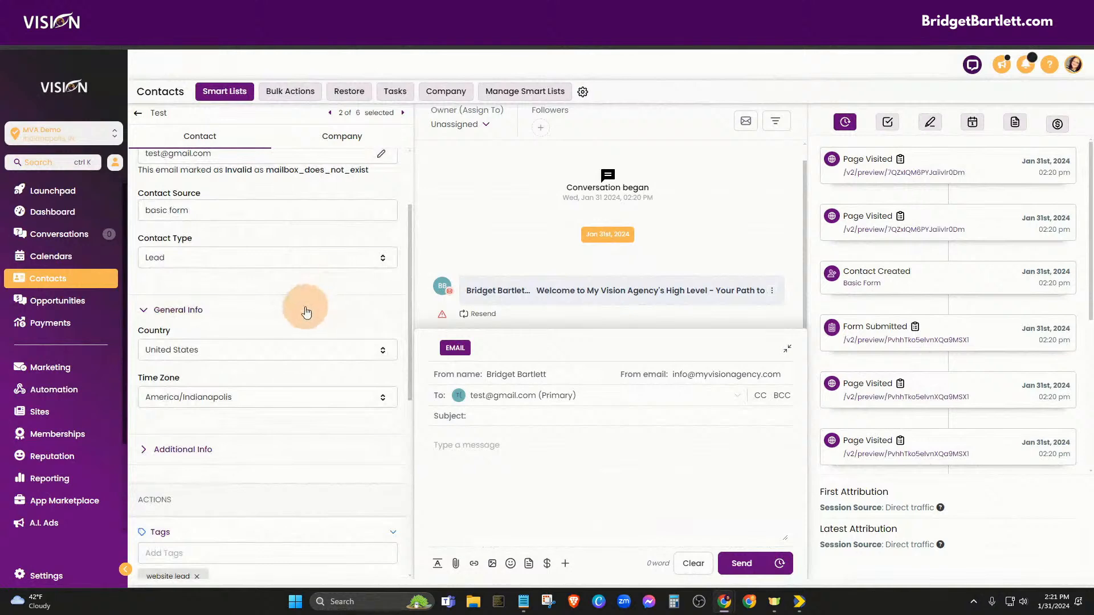
scroll(300, 302, "down", 3)
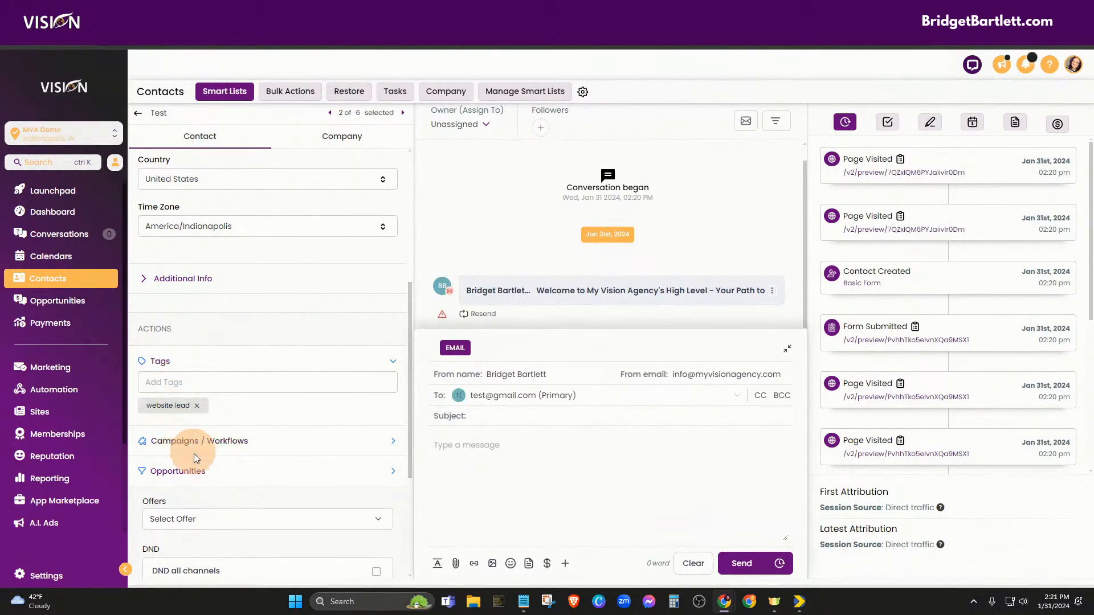
- Expand the Campaigns / Workflows, Opportunities and Additional Info sections of the test contact to examine their contents
scroll(285, 481, "down", 2)
left_click(224, 385)
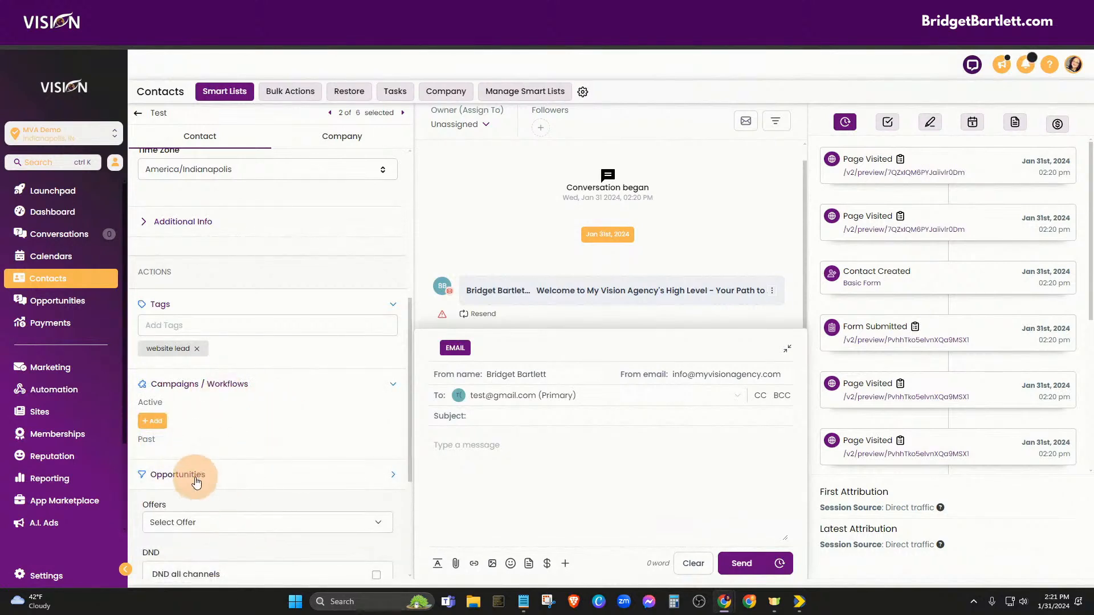
left_click(197, 482)
scroll(239, 370, "up", 3)
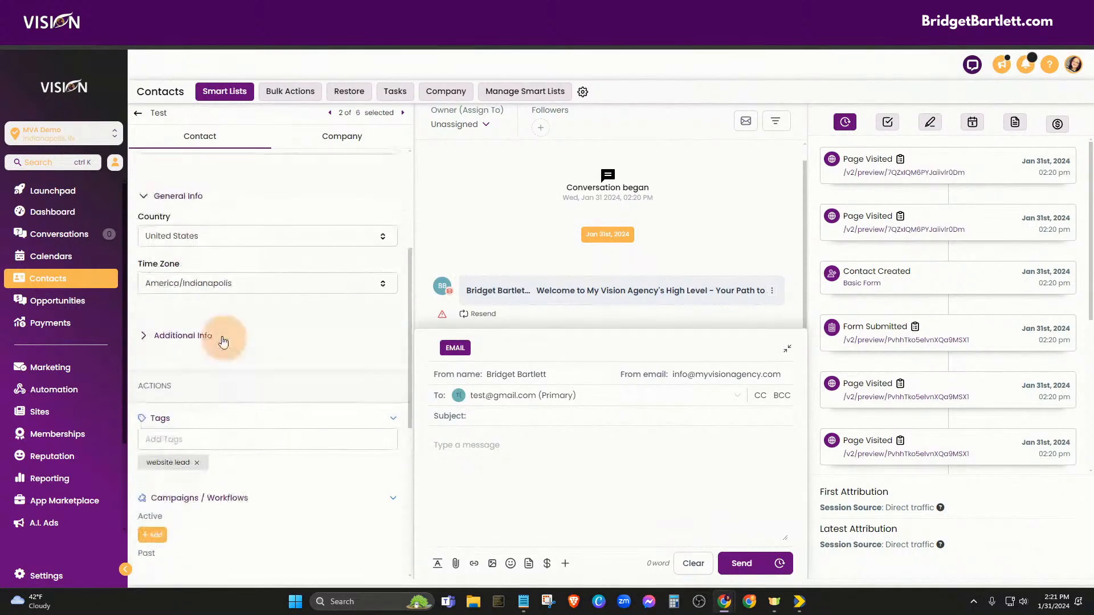
left_click(195, 393)
scroll(244, 399, "up", 3)
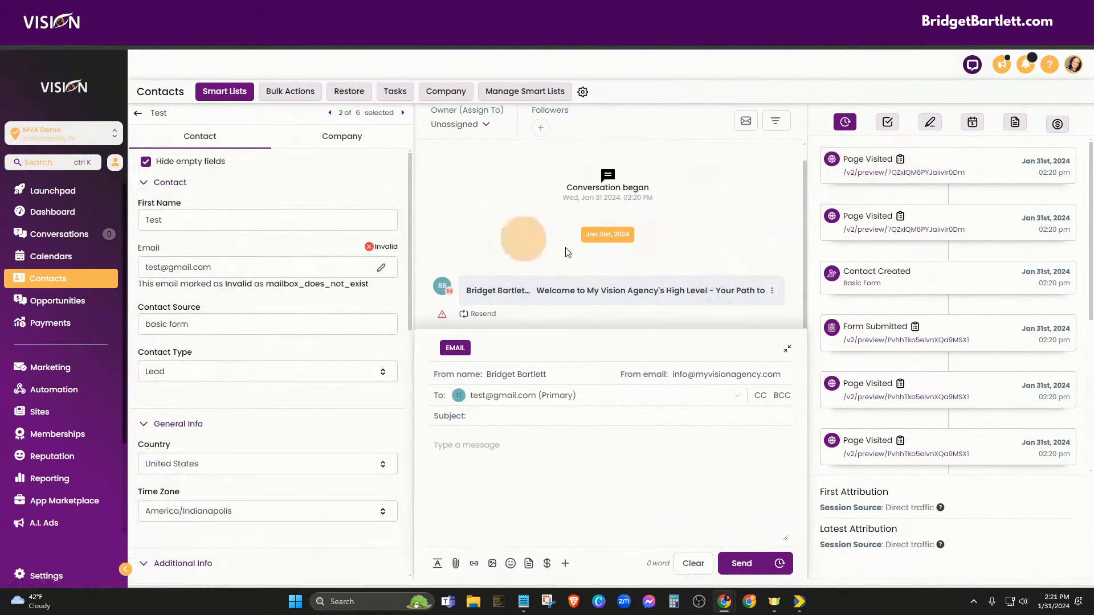
- Collapse the email composer and examine the delivery error and message details of the automated welcome email
left_click(788, 348)
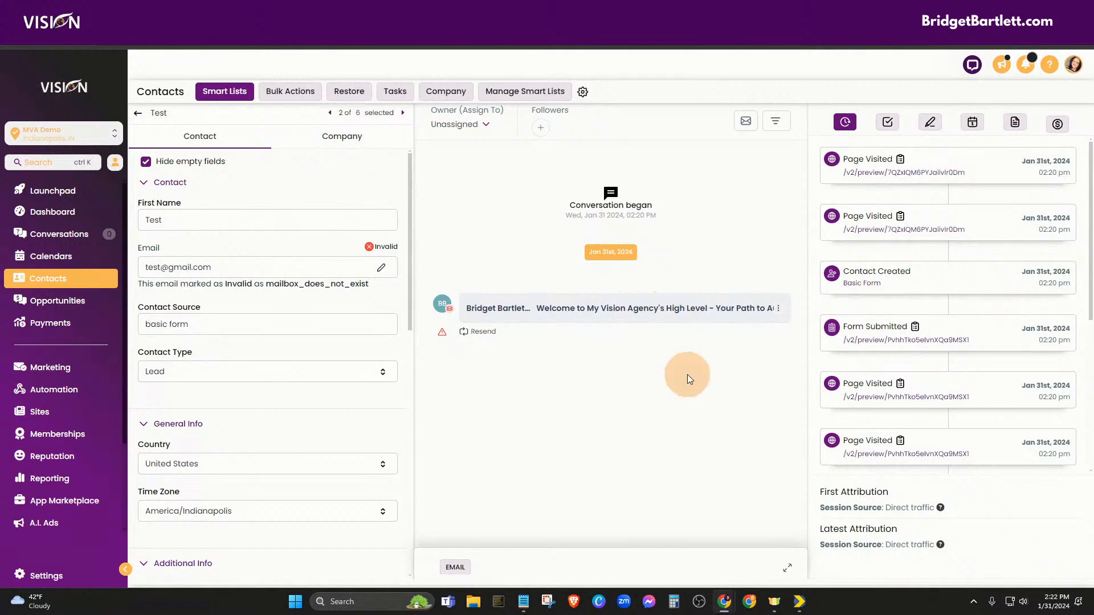
mouse_move(442, 333)
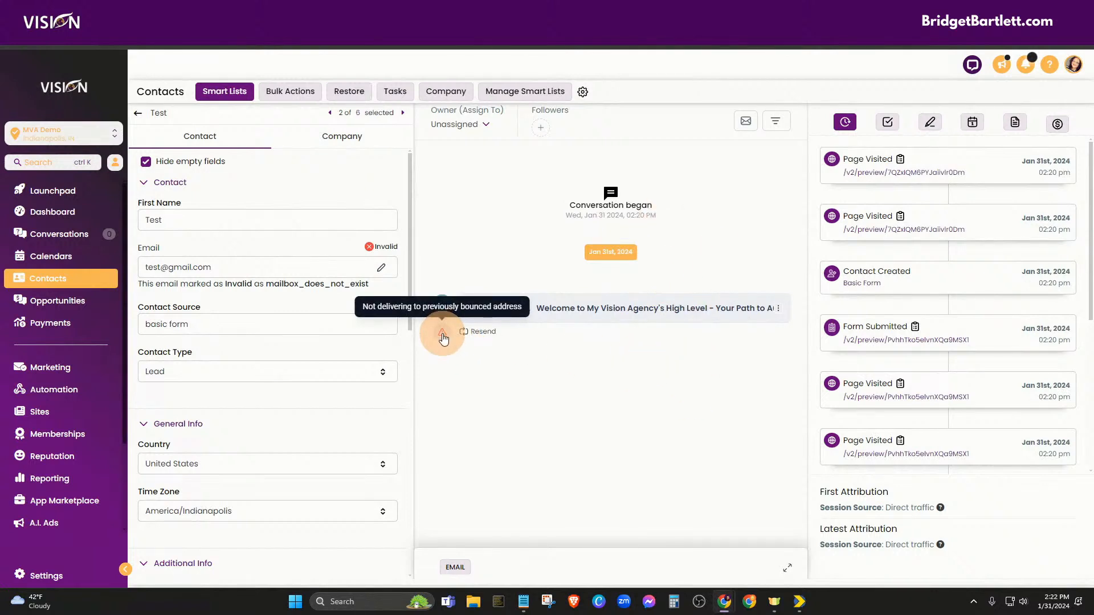
left_click(778, 311)
left_click(763, 285)
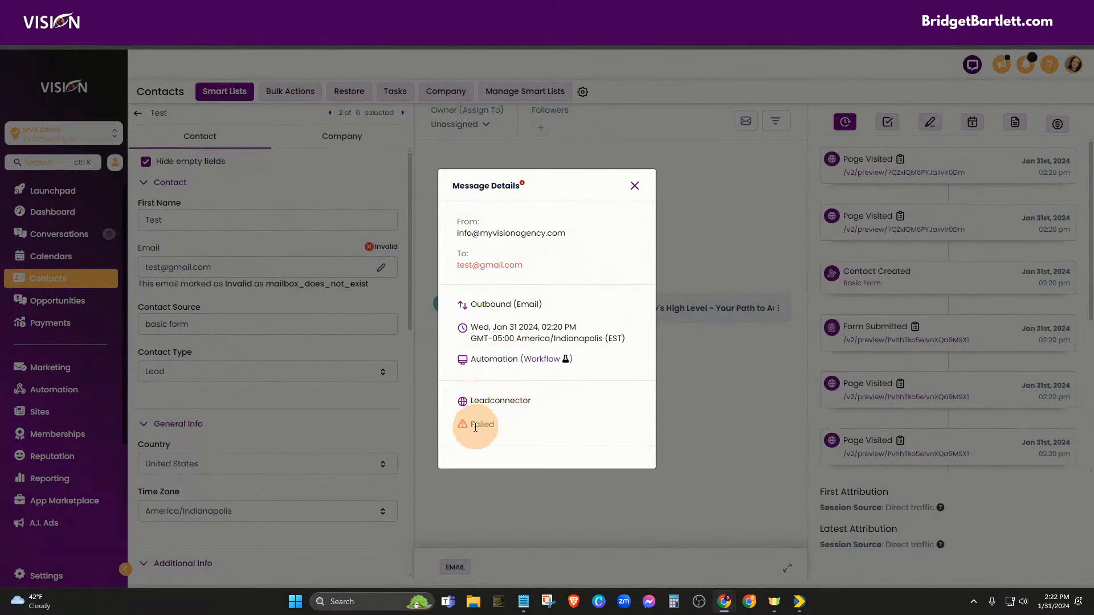
left_click(634, 186)
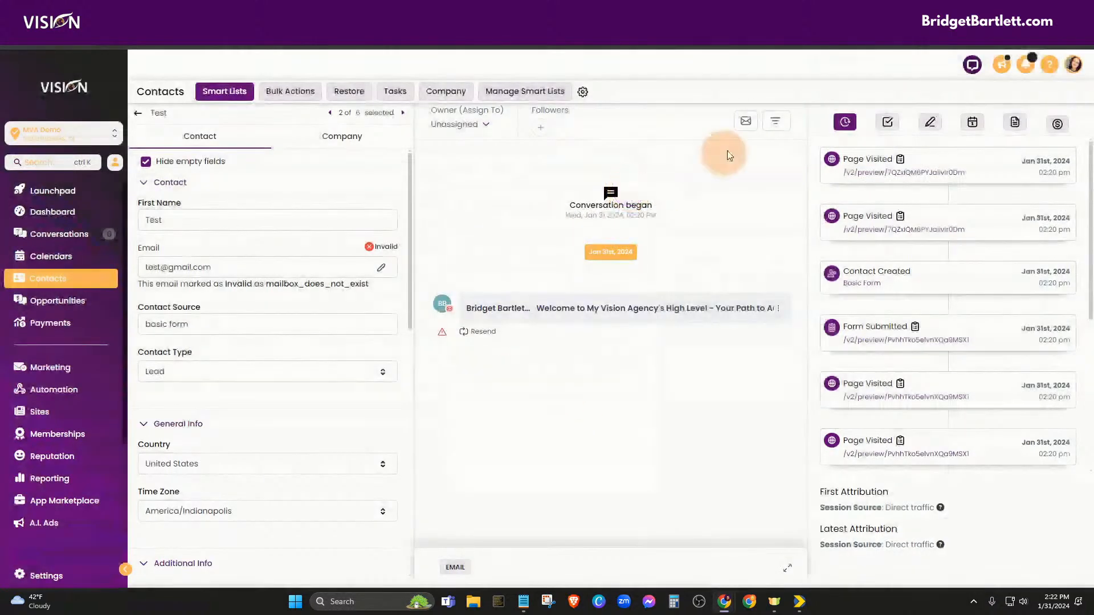
- Examine the owner and follower choices for the contact and the filter options for its conversation
left_click(465, 127)
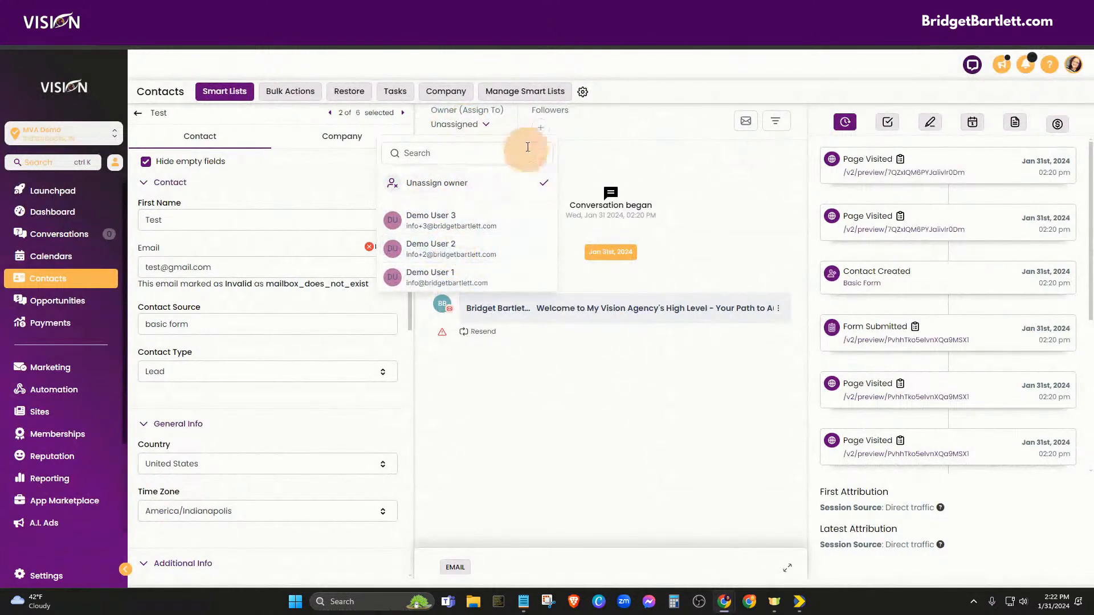
left_click(540, 127)
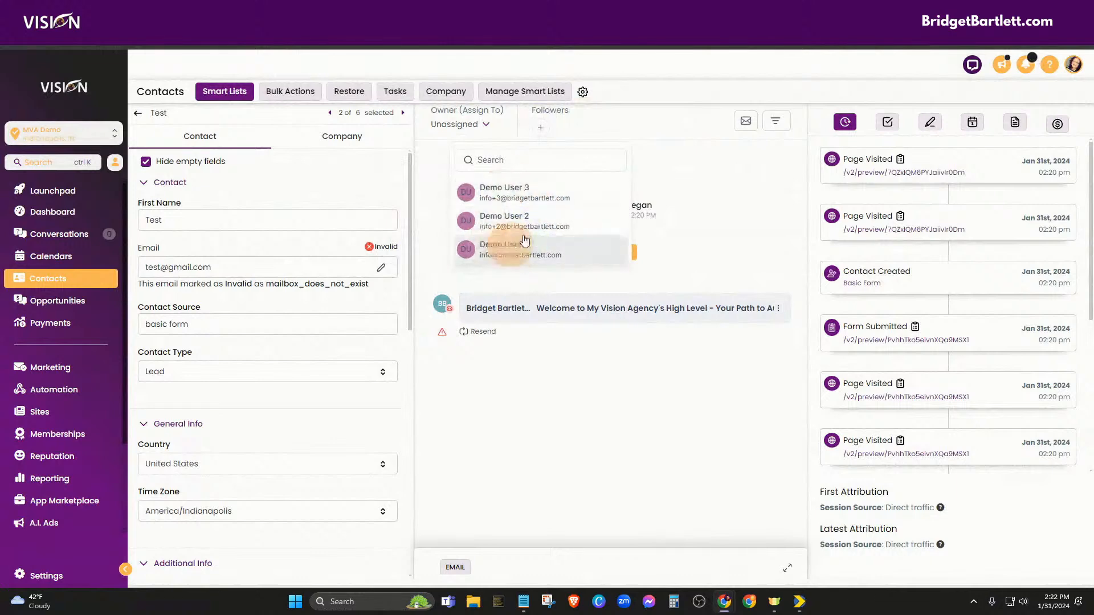
left_click(621, 121)
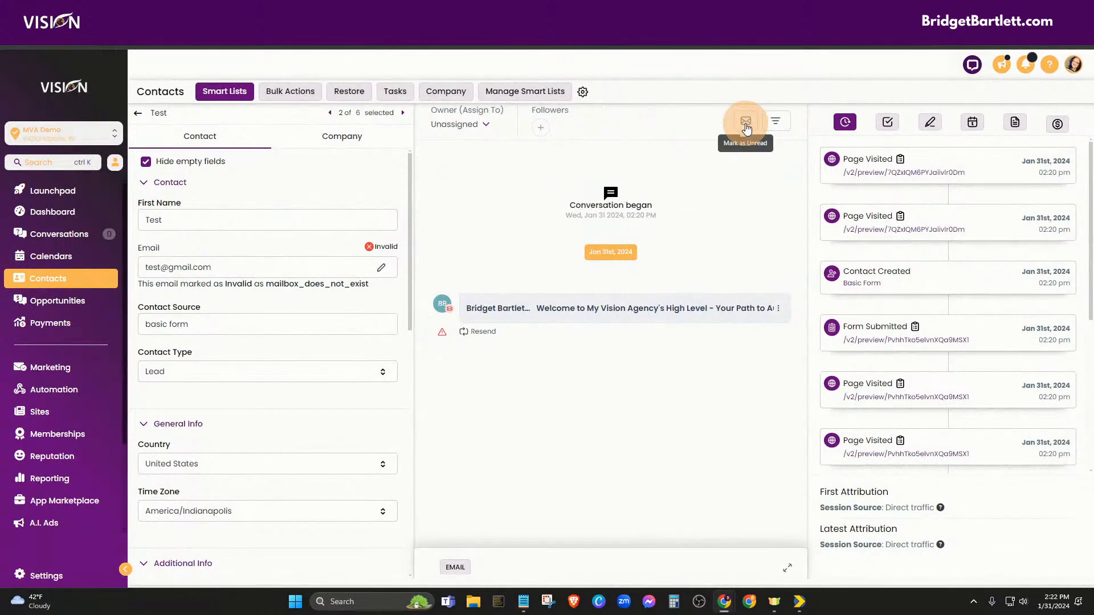
left_click(781, 123)
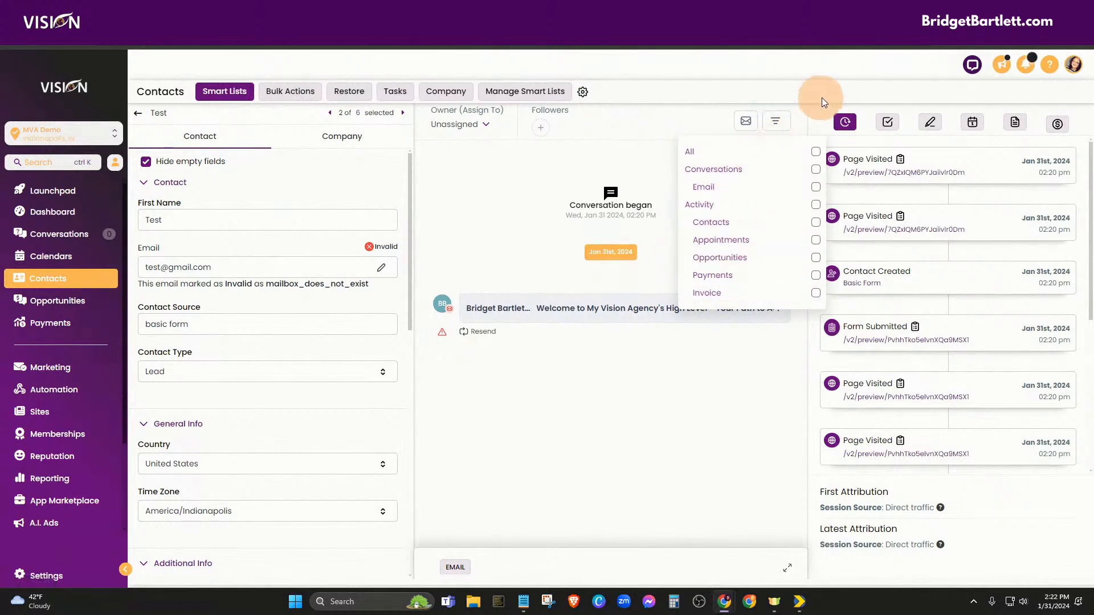
left_click(846, 94)
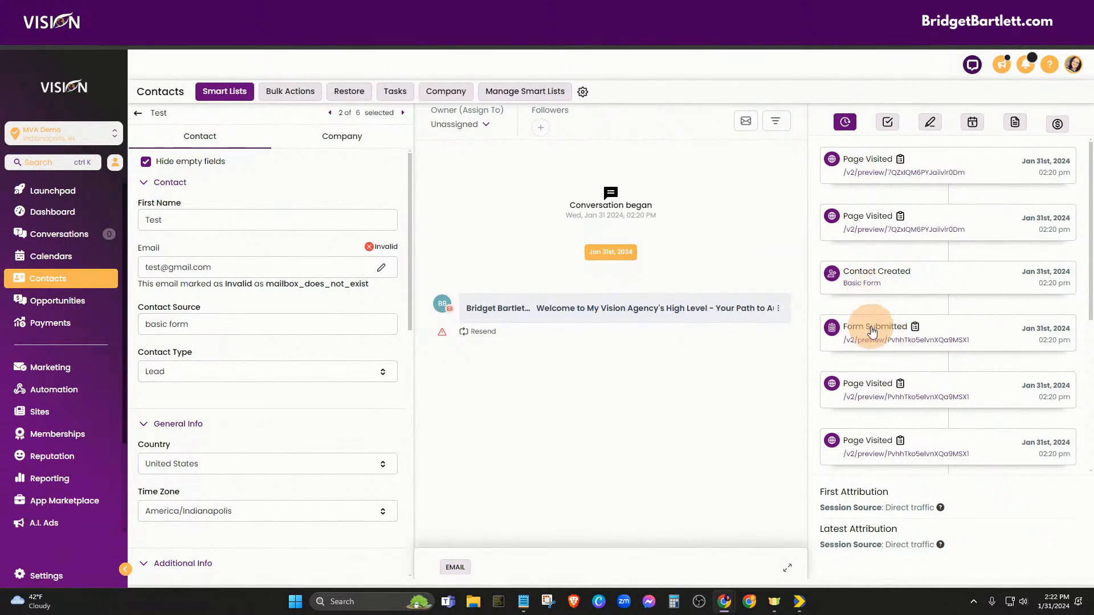
- Open a visited page from the contact's activity timeline and return to the contact record to examine the other visits
left_click(889, 456)
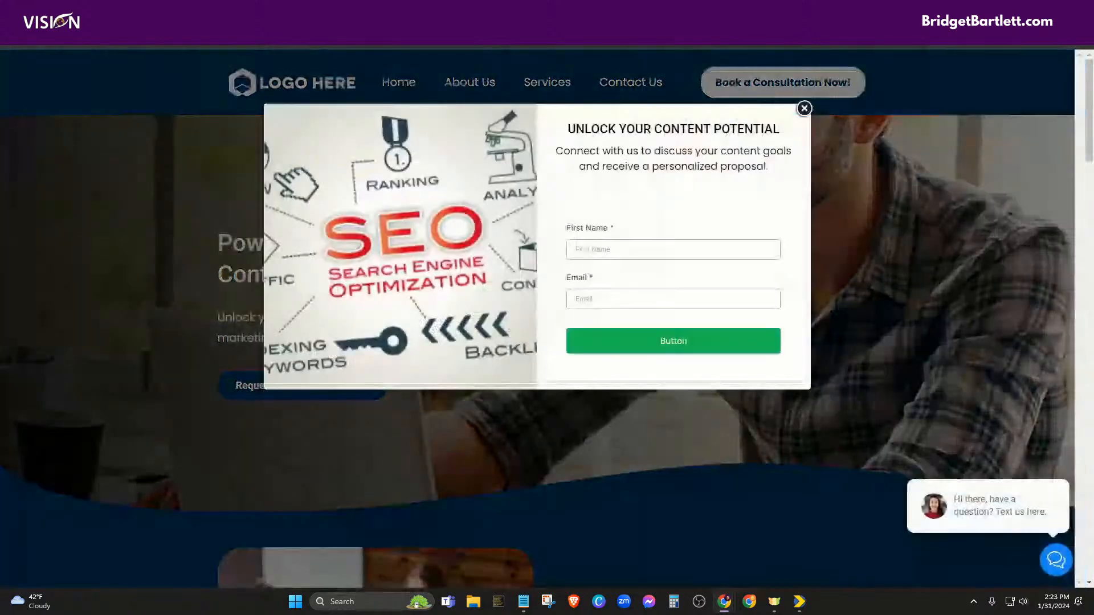
left_click(365, 50)
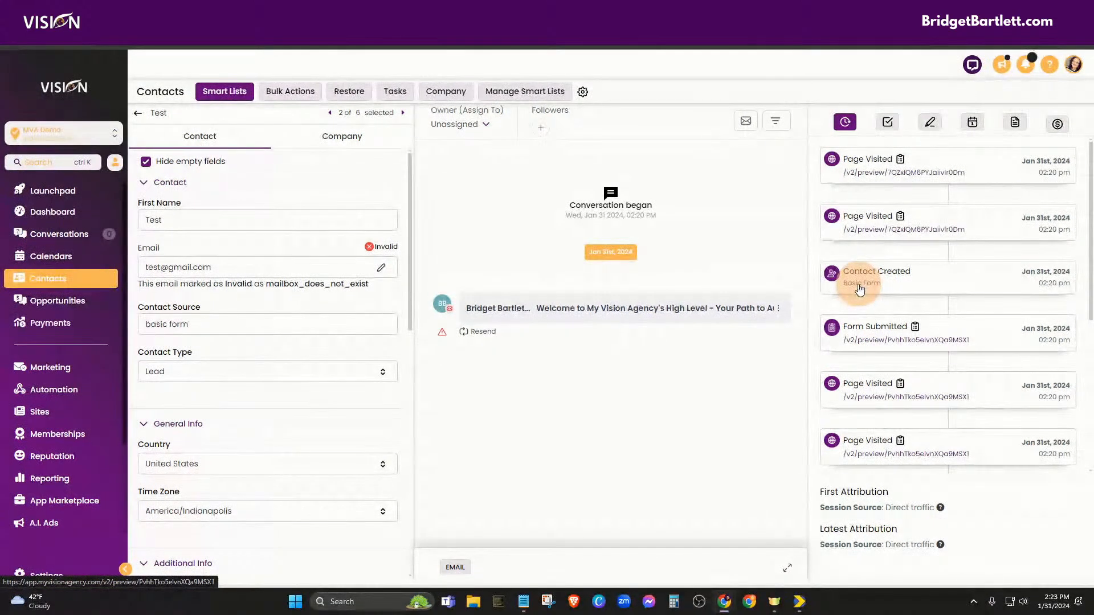
left_click(868, 230)
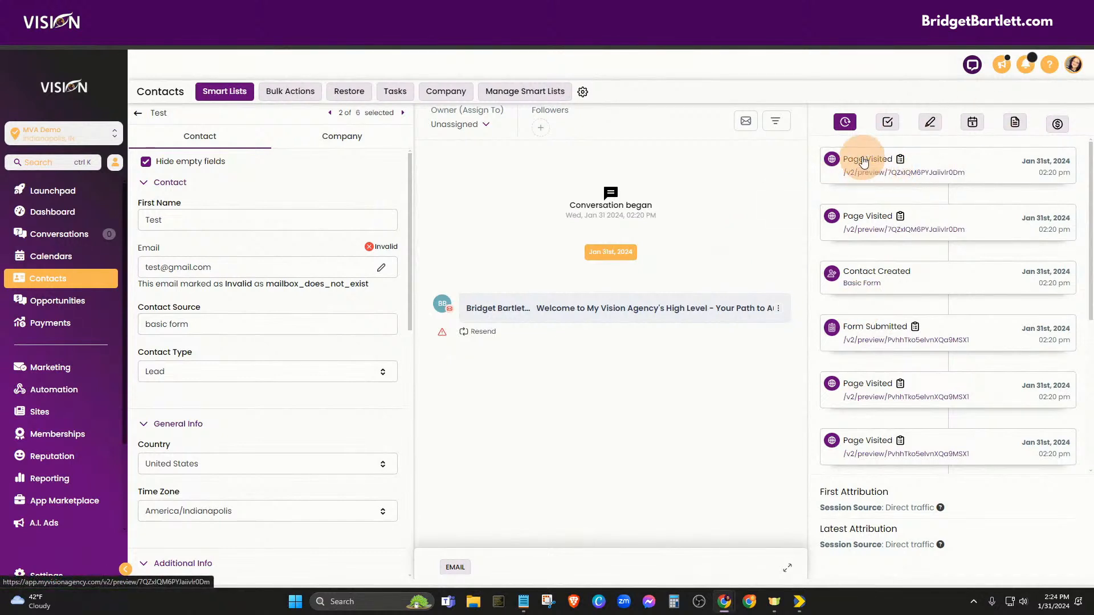
- View the contact's tasks, check the assignee options in a new task form and cancel it
left_click(891, 123)
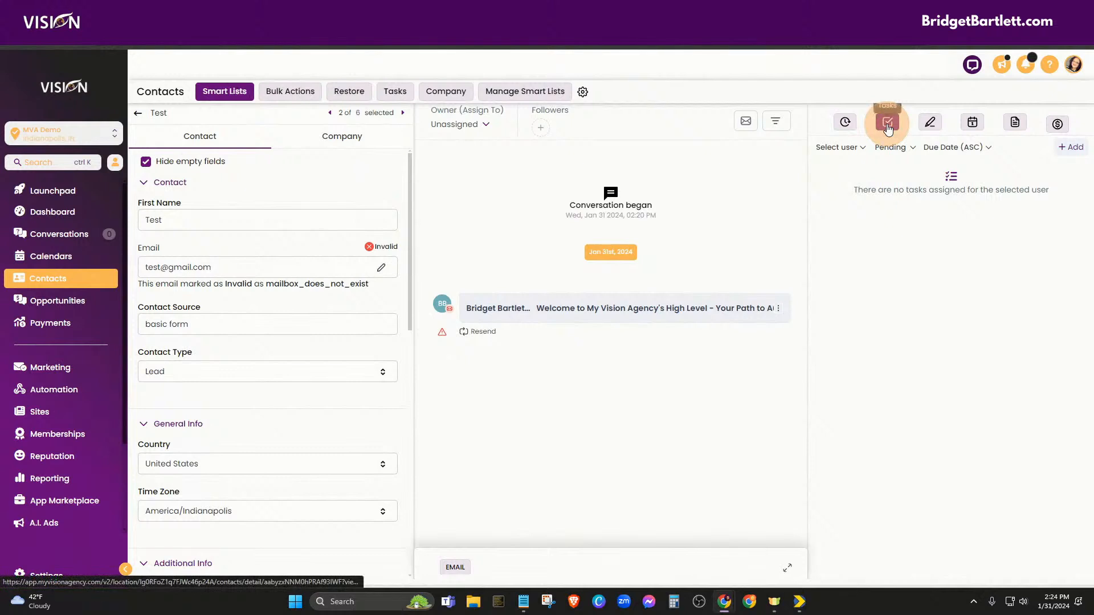
left_click(1070, 147)
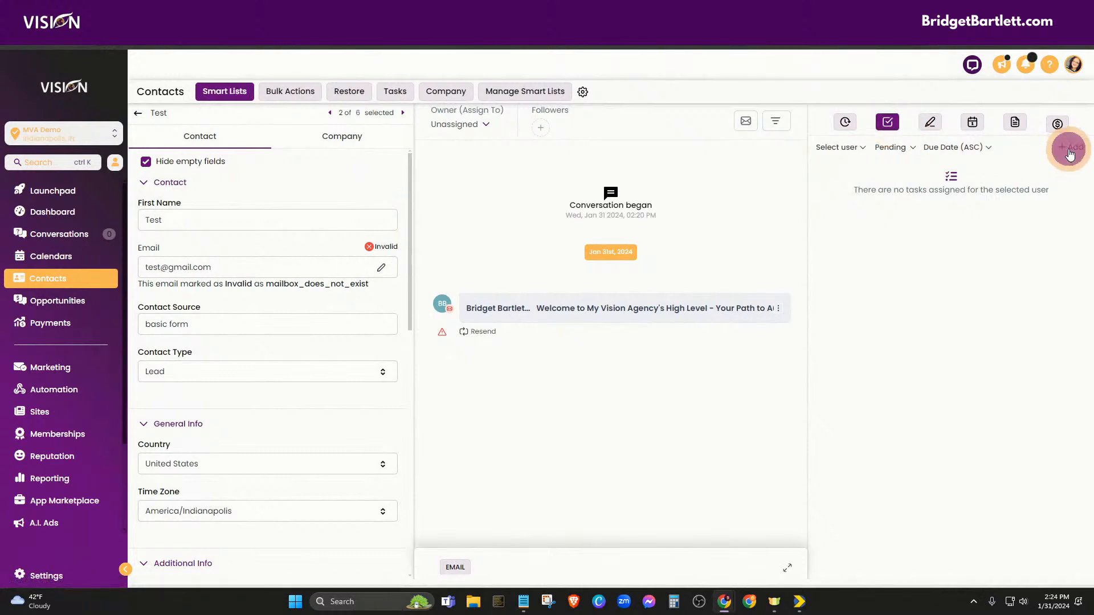
left_click(849, 333)
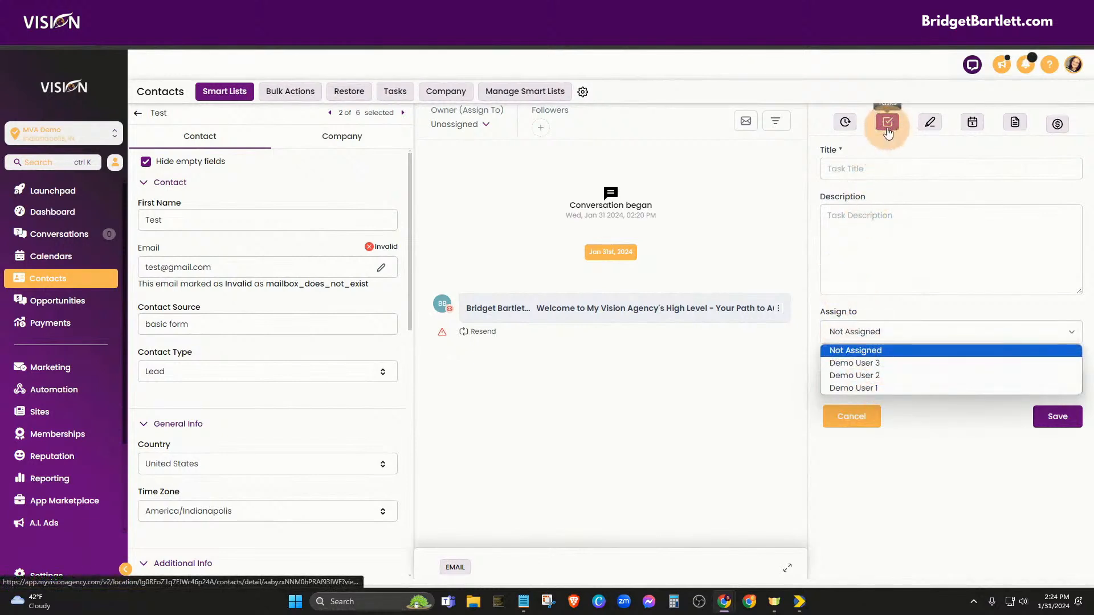
left_click(848, 422)
- Show the contact's notes and examine the note text added by the workflow
left_click(930, 121)
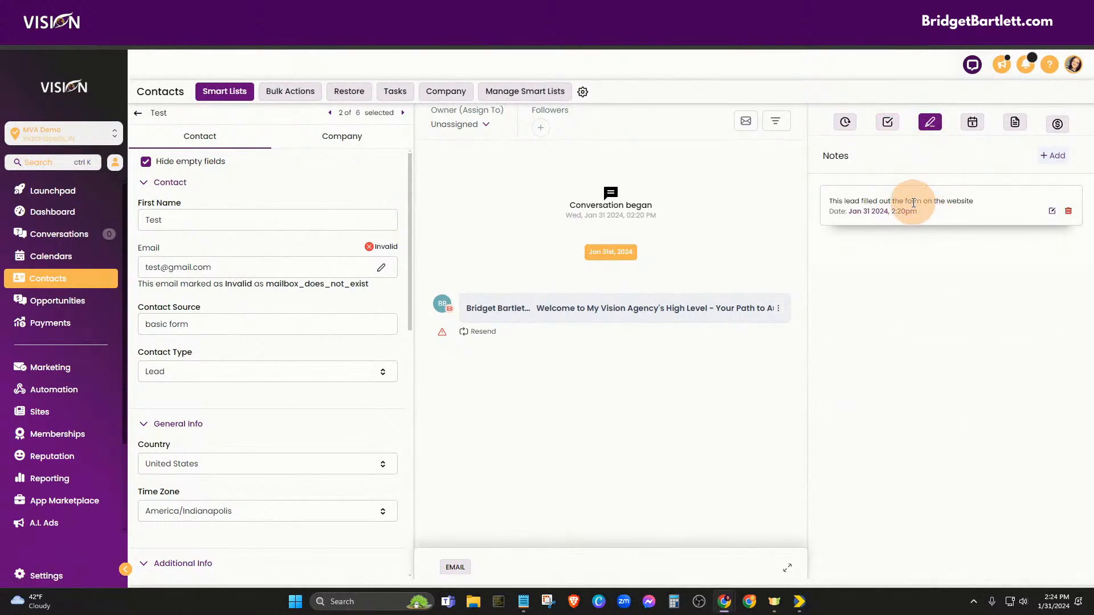
left_click_drag(826, 199, 966, 199)
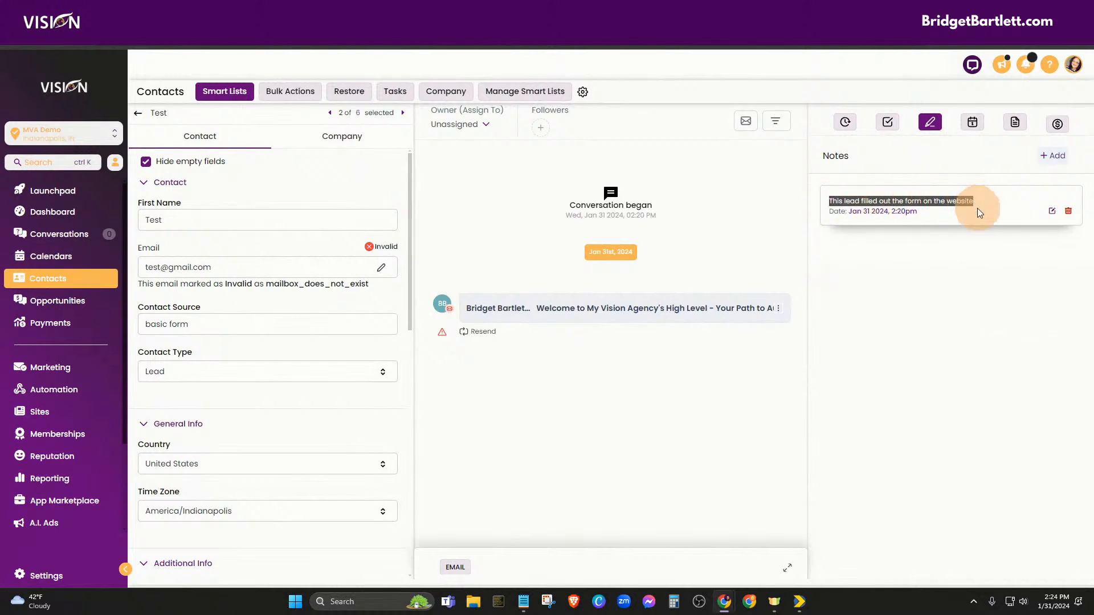
left_click(930, 213)
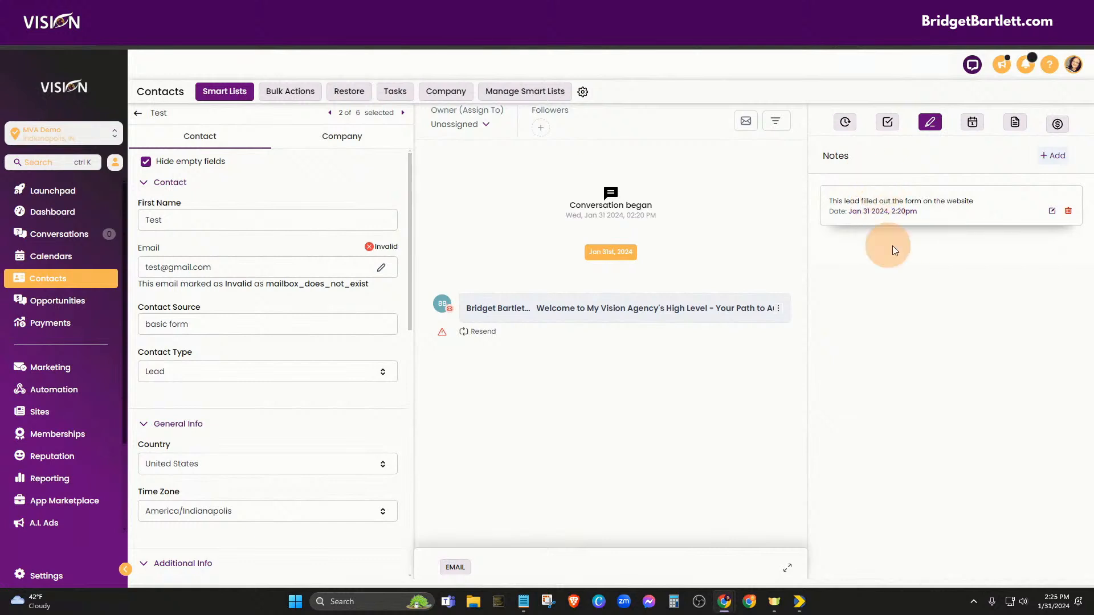
- Examine the contact's appointments, documents and payments, including the Charge Now form, and close the form without charging
left_click(972, 130)
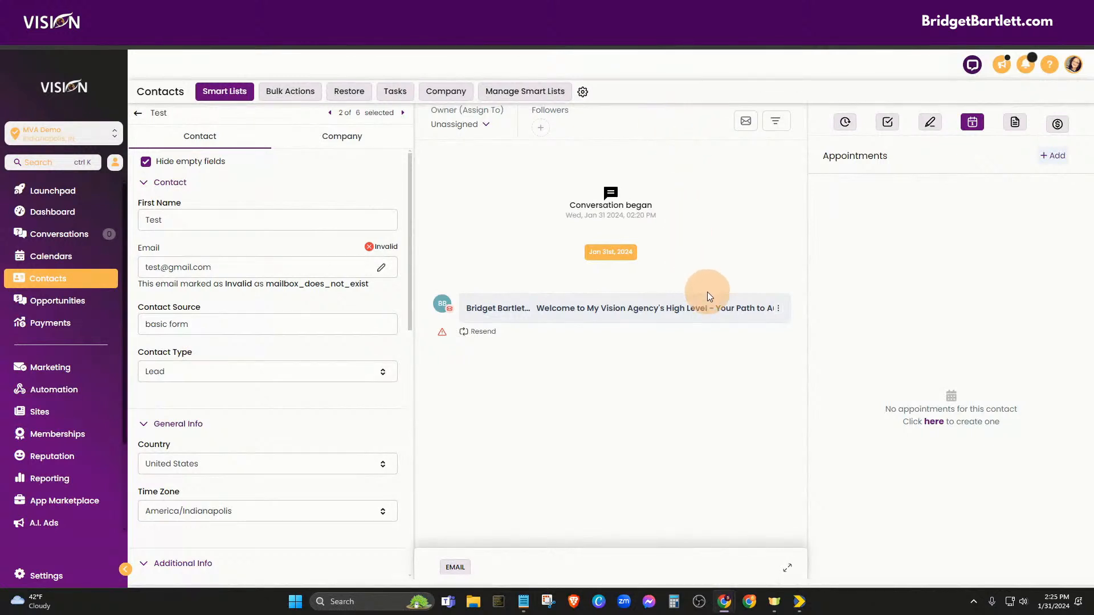
left_click(1014, 124)
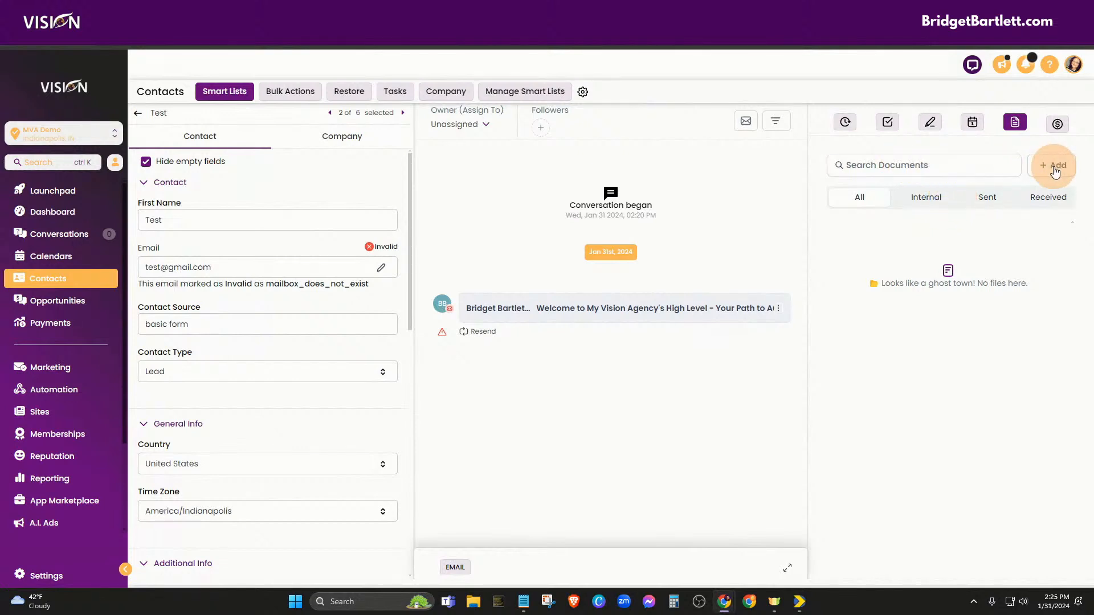
left_click(1057, 124)
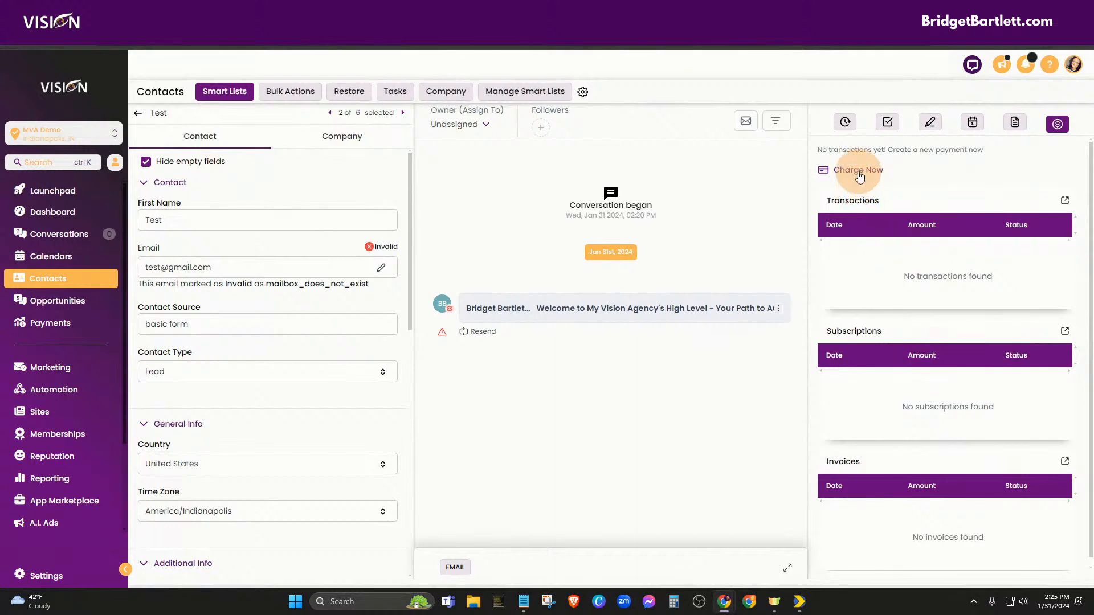
left_click(859, 175)
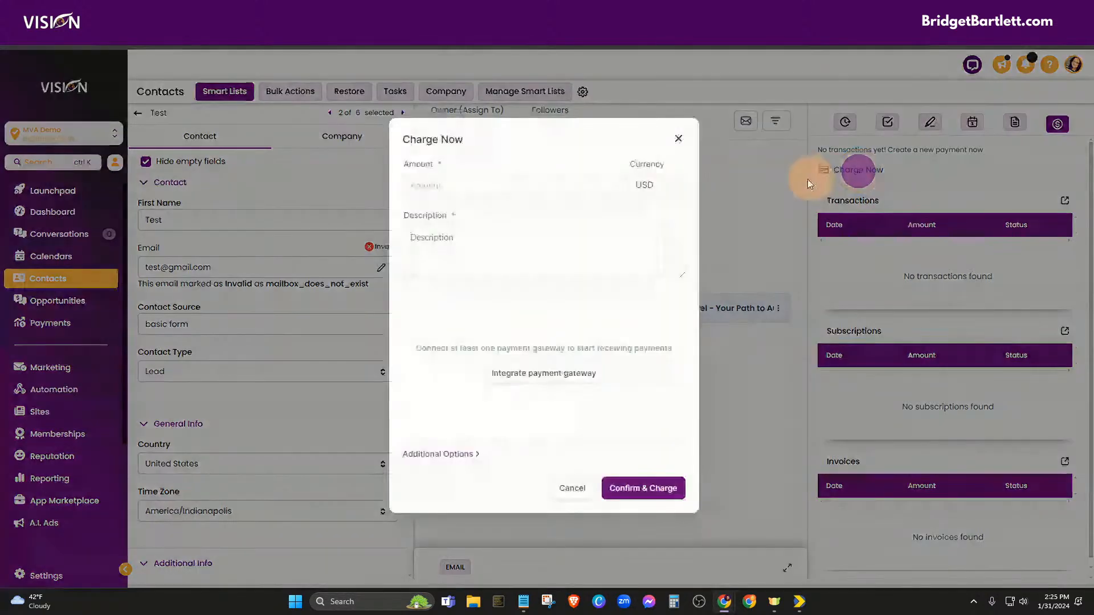
left_click(679, 107)
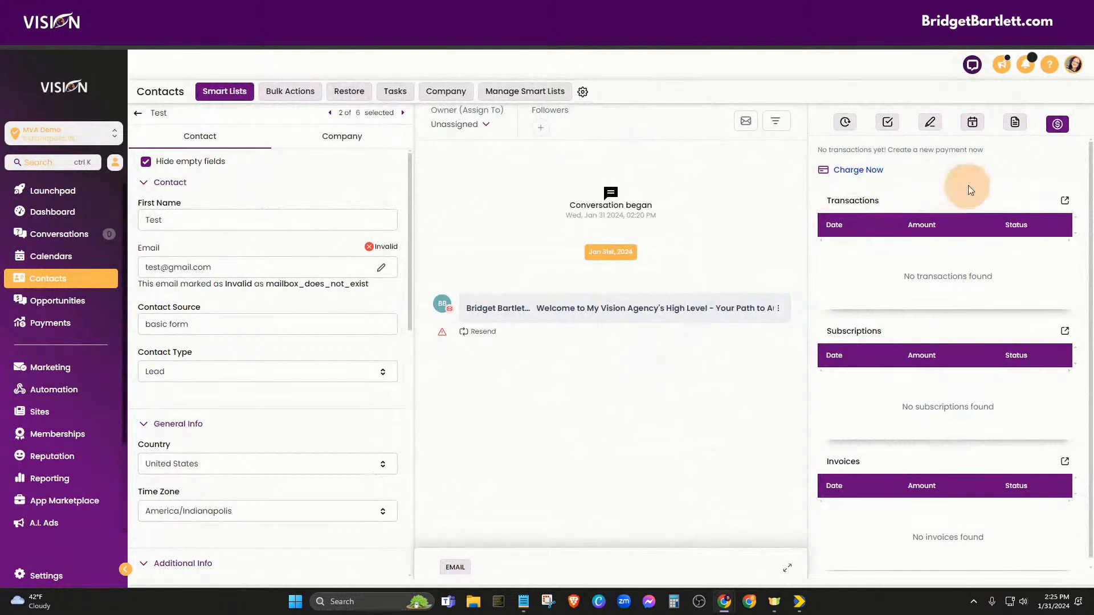
- Expand the email composer below the conversation and examine its scheduling and custom value insertion options
left_click(566, 566)
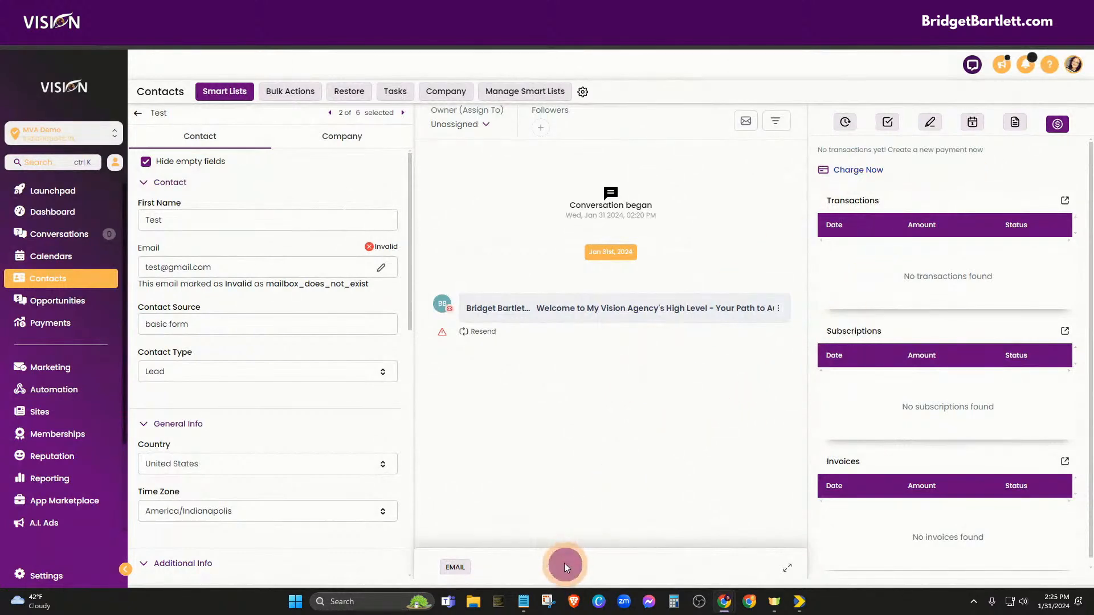
left_click(452, 568)
left_click(789, 567)
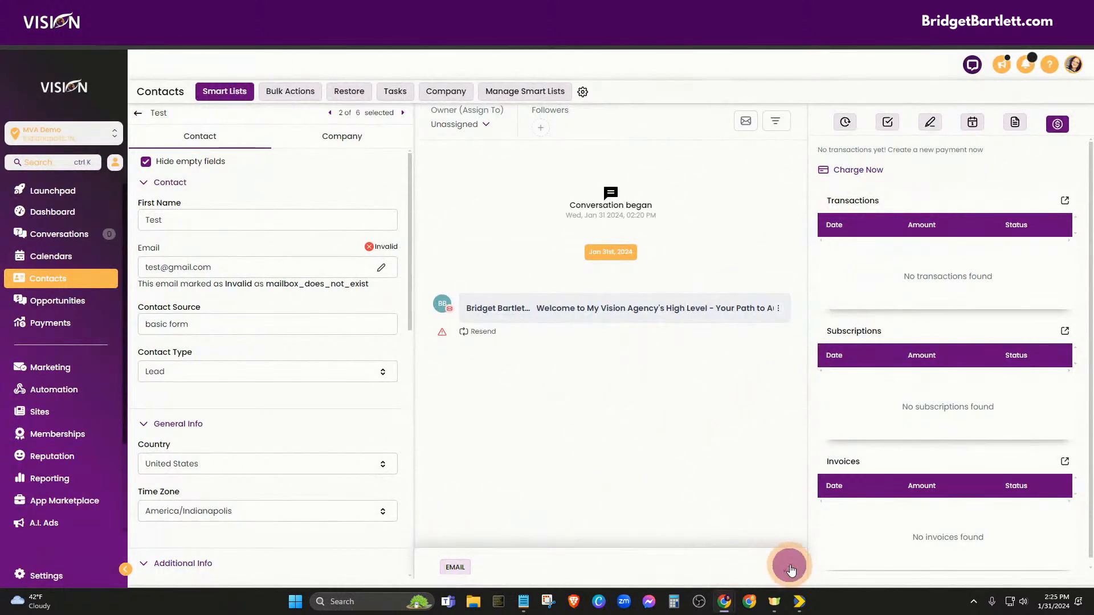
left_click(789, 567)
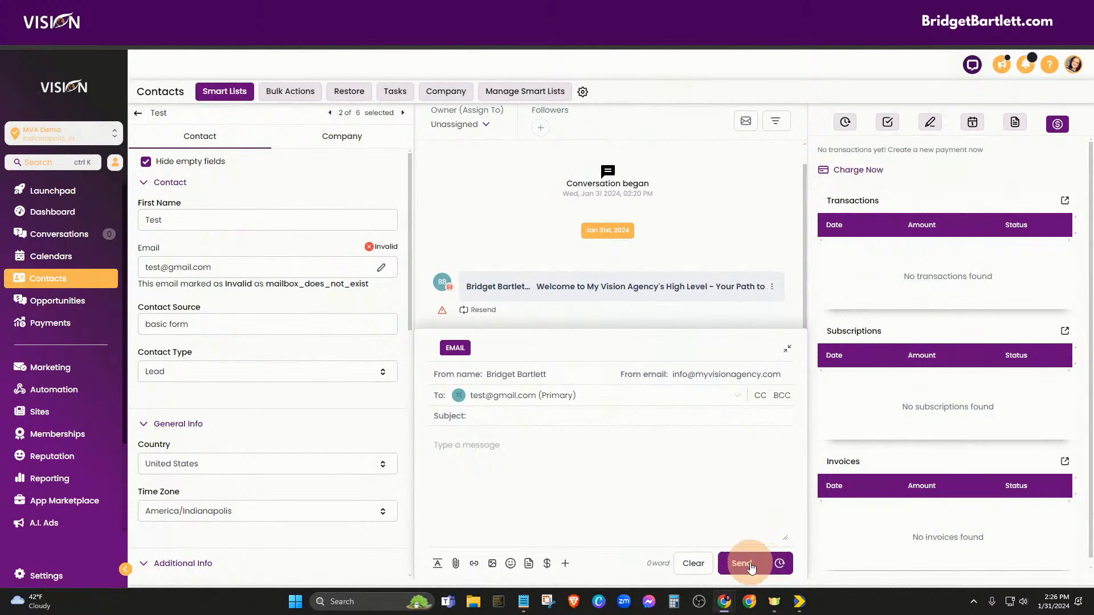
left_click(780, 564)
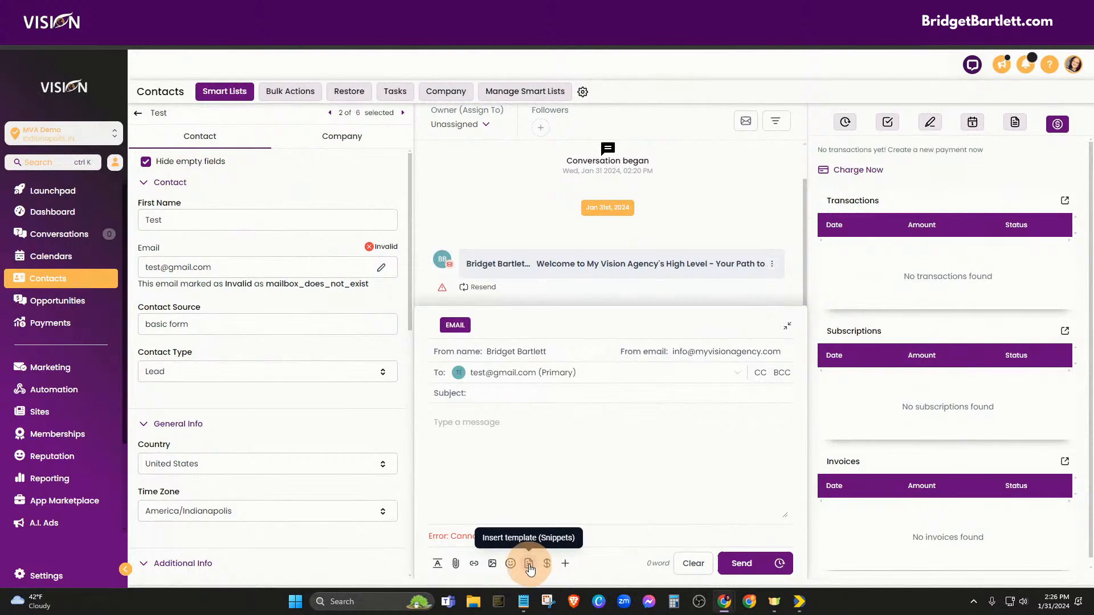
left_click(567, 565)
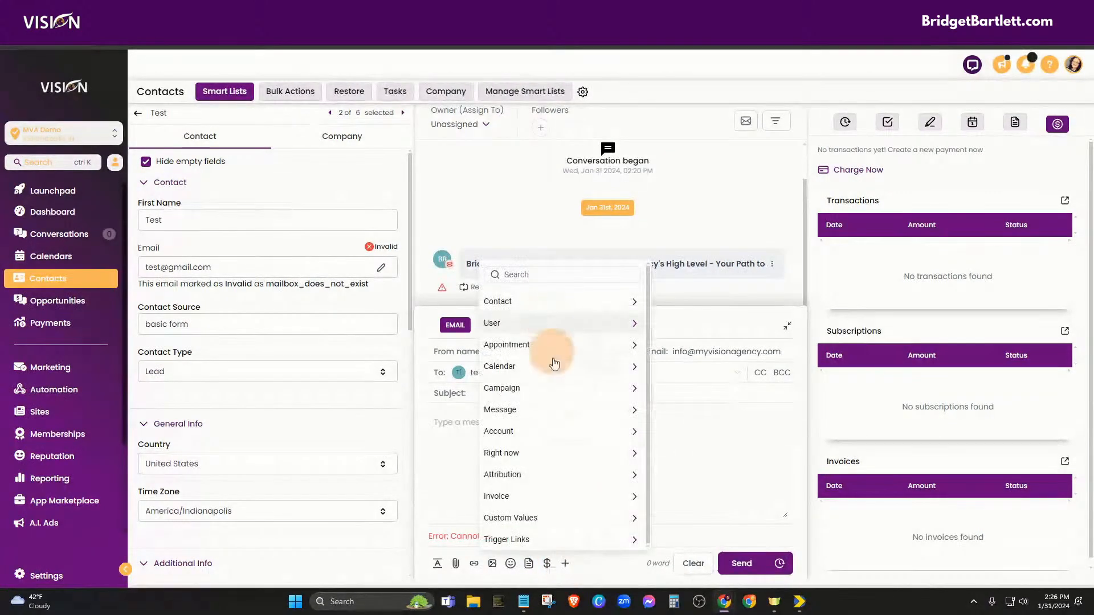
left_click(703, 432)
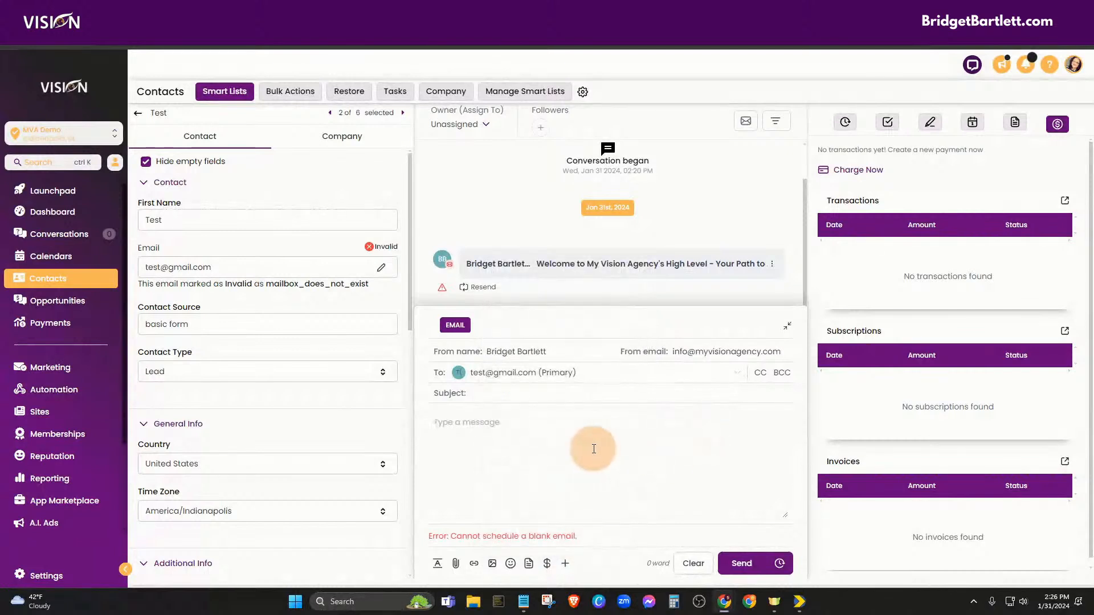